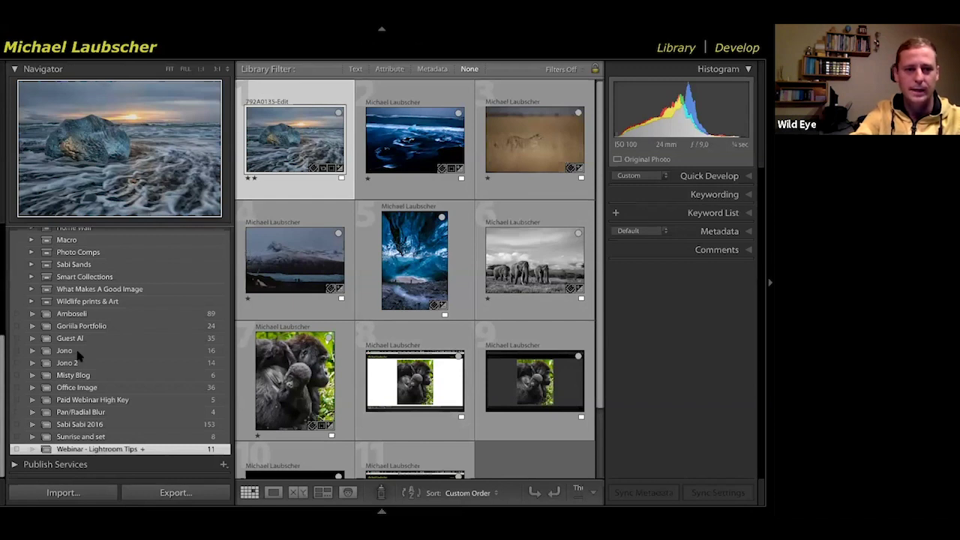
Collapse the Collections and Folders lists in the Library left panel
{"action": "scroll", "coordinate": [80, 357], "scroll_direction": "up", "scroll_amount": 3}
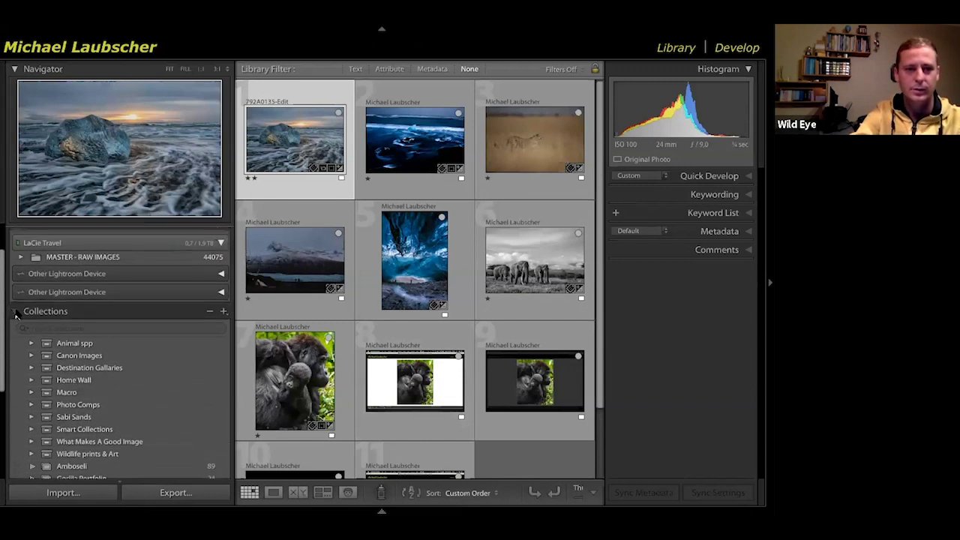
{"action": "left_click", "coordinate": [15, 312]}
{"action": "left_click", "coordinate": [14, 252]}
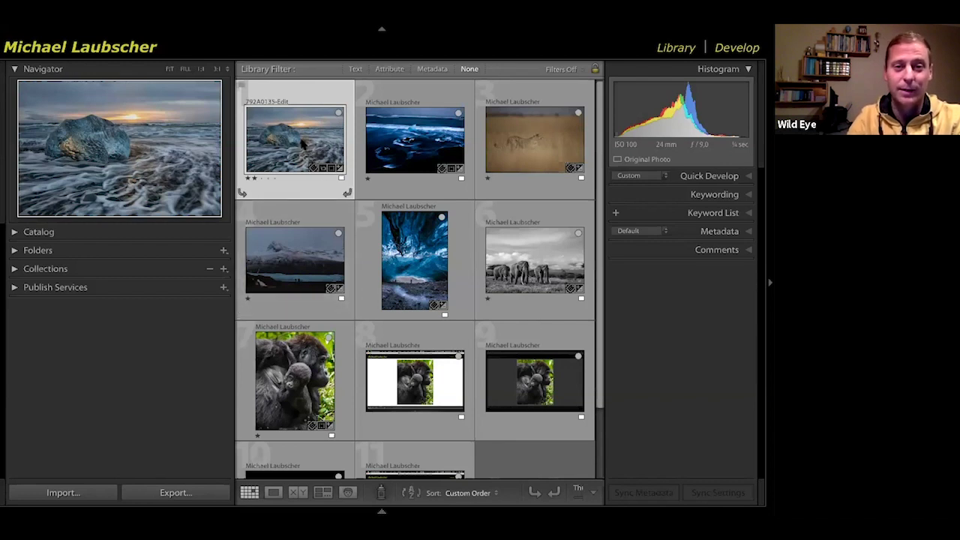
Open the ice rock seascape photo enlarged in Loupe view
{"action": "double_click", "coordinate": [303, 145]}
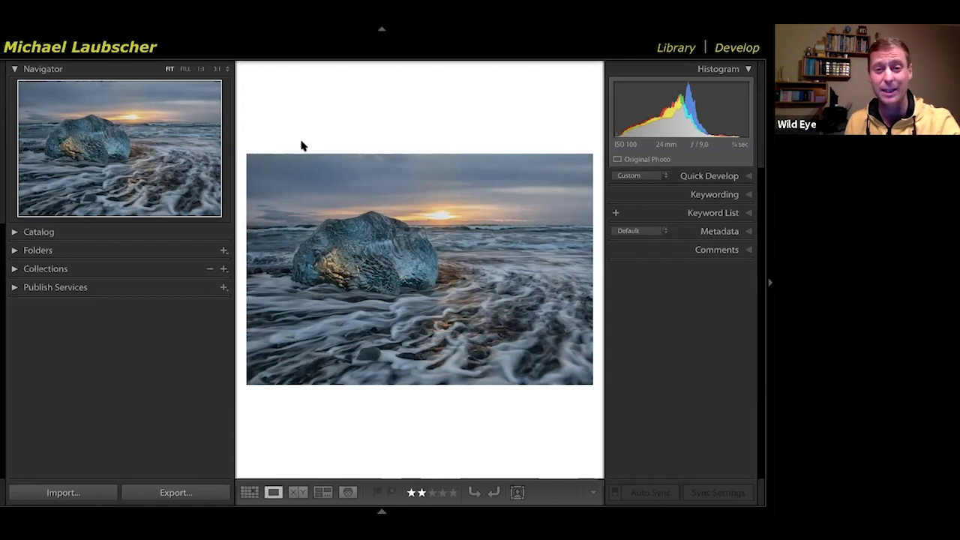
Toggle the side panels off, then bring the ice rock photo into the Develop module
{"action": "key", "text": "Tab"}
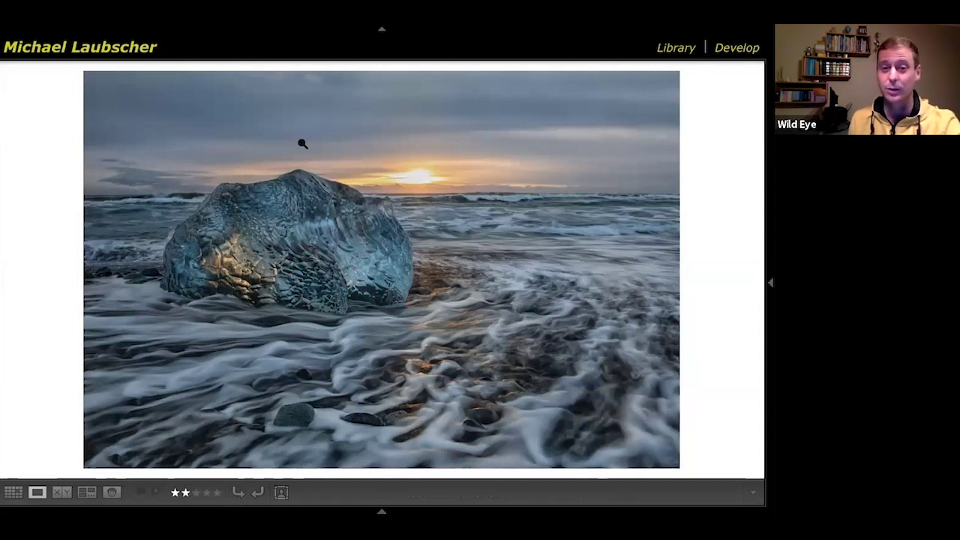
{"action": "key", "text": "Tab"}
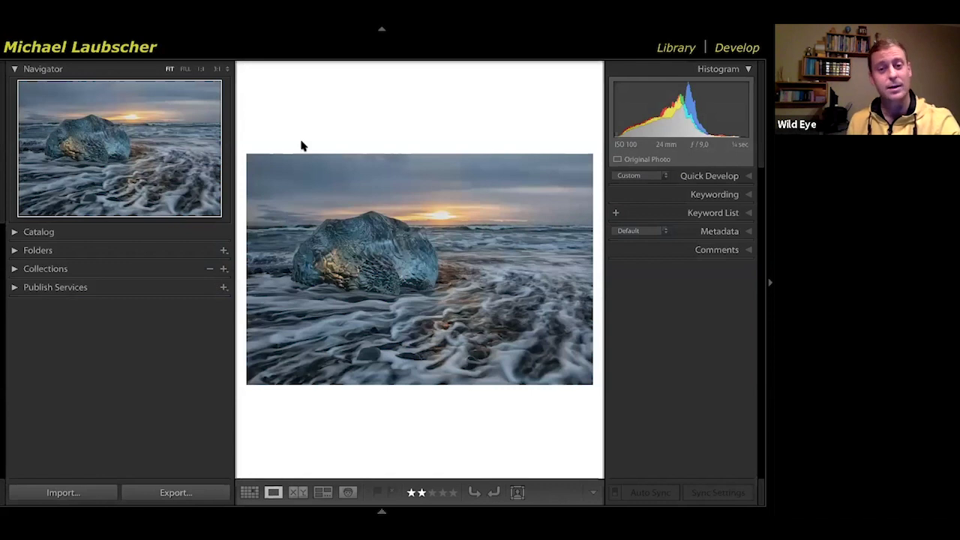
{"action": "key", "text": "Tab"}
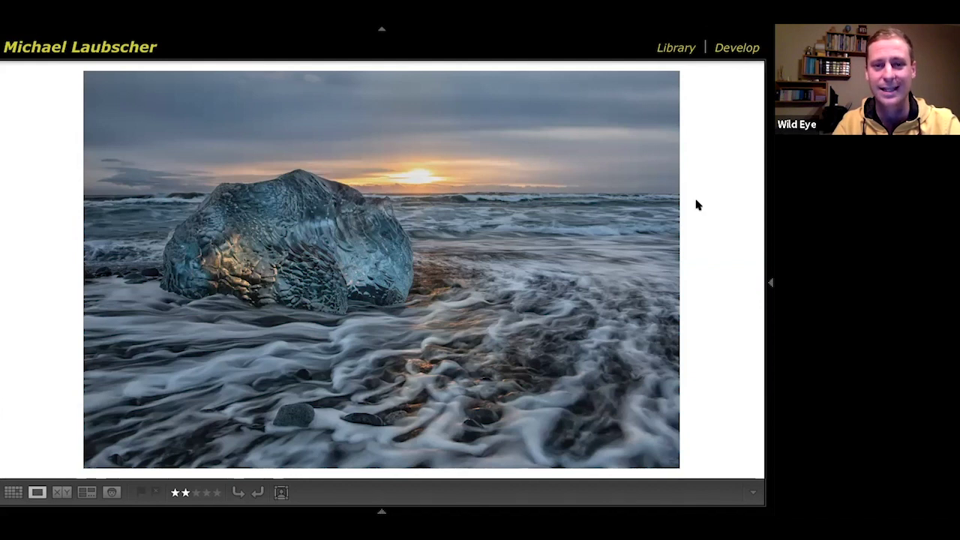
{"action": "left_click", "coordinate": [733, 48]}
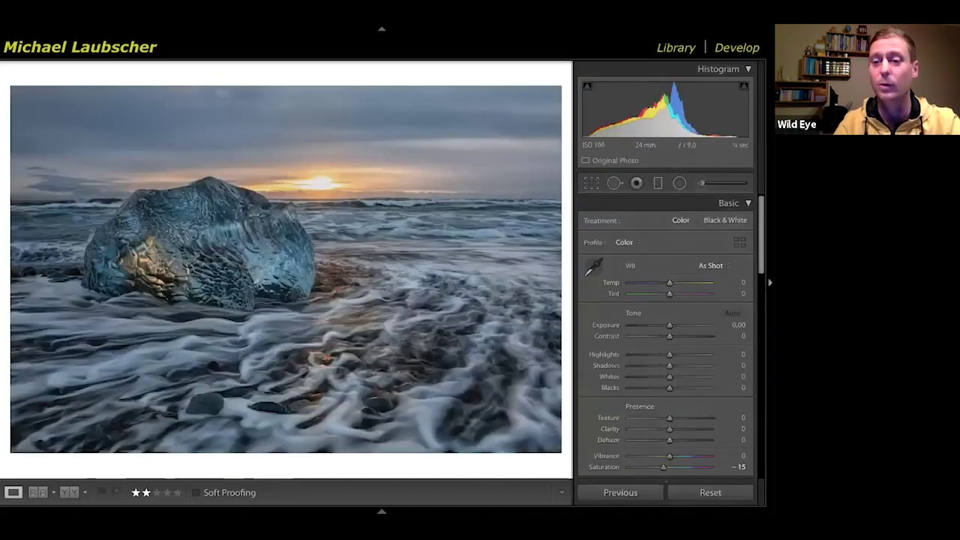
Hide the right panel and collapse the Basic, Tone Curve, HSL/Color and Detail sections
{"action": "key", "text": "Tab"}
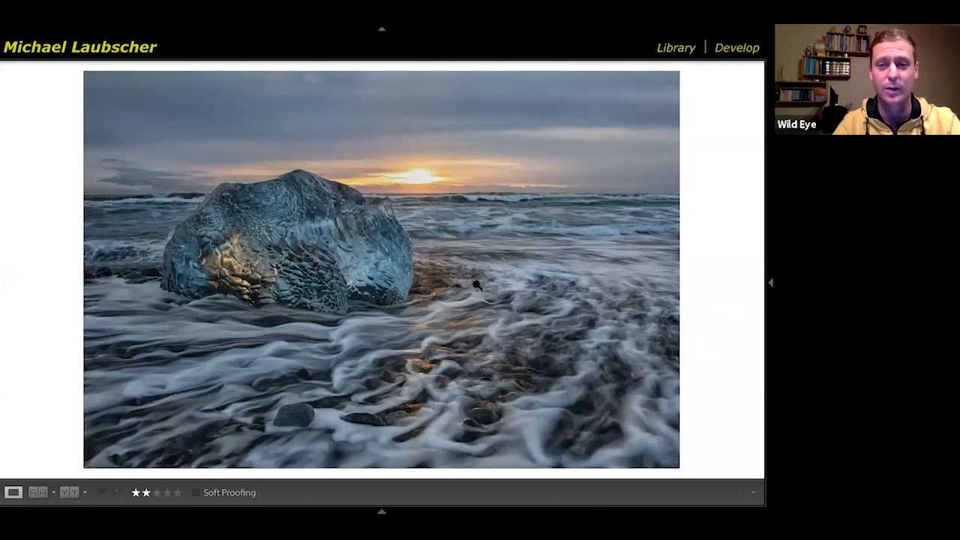
{"action": "mouse_move", "coordinate": [766, 303]}
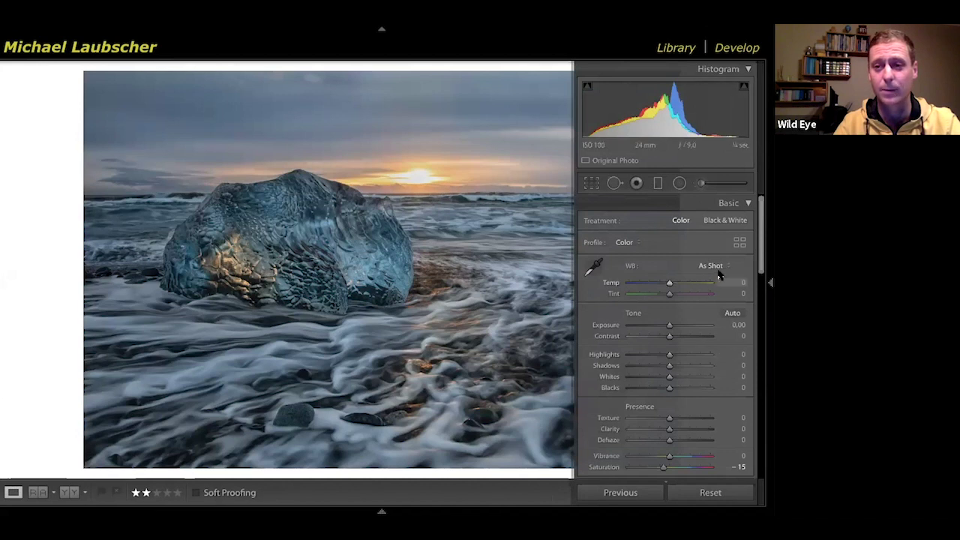
{"action": "left_click", "coordinate": [731, 203]}
{"action": "left_click", "coordinate": [738, 221]}
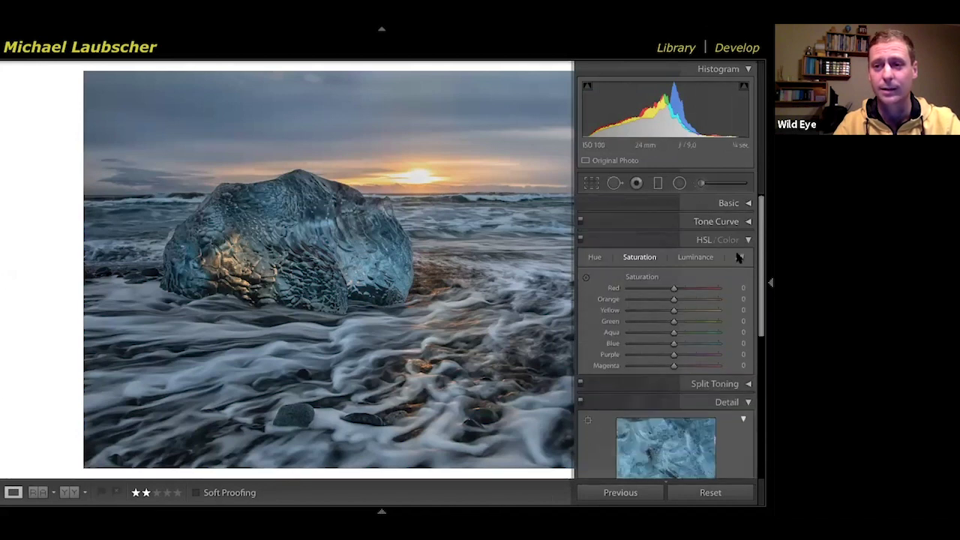
{"action": "left_click", "coordinate": [729, 239]}
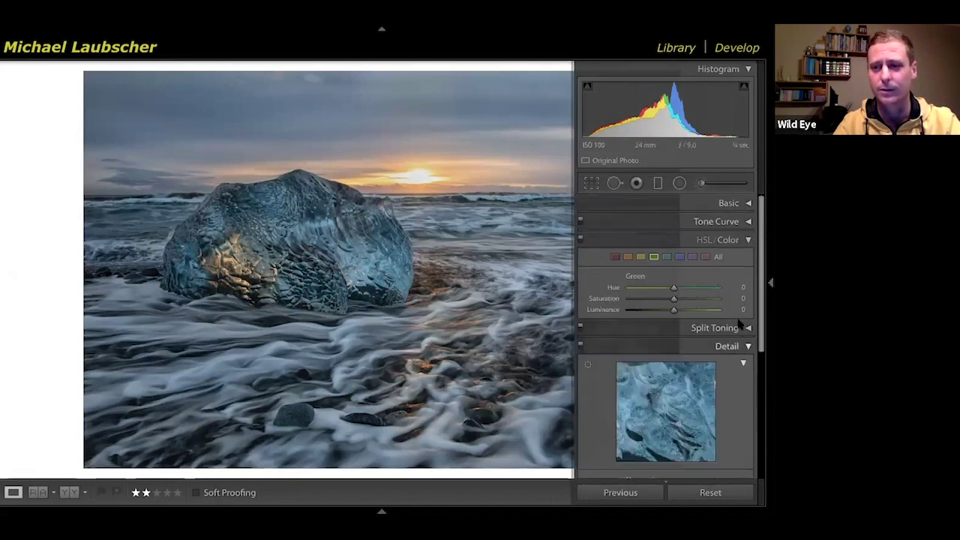
{"action": "left_click", "coordinate": [731, 240]}
{"action": "left_click", "coordinate": [720, 277]}
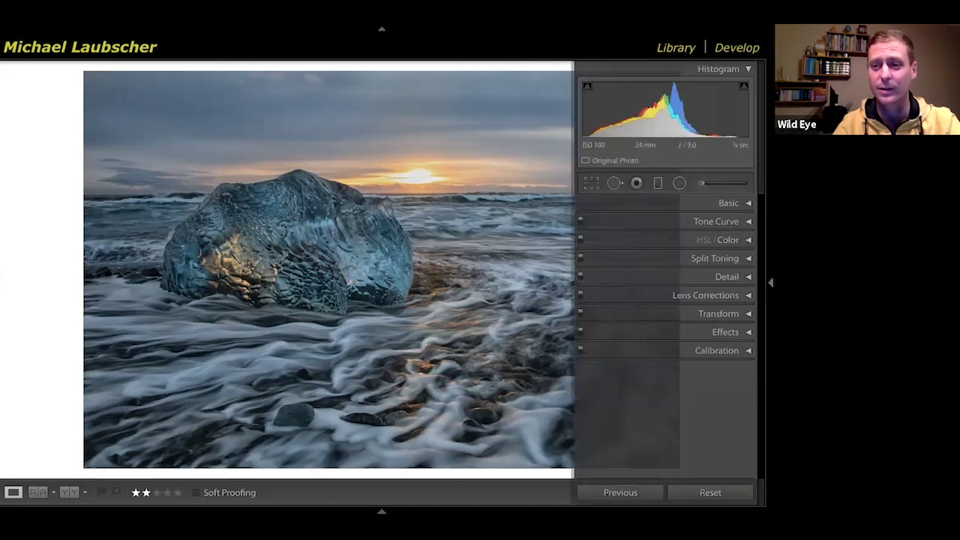
Set the right Develop panel to auto-hide over the photo and re-expand Basic
{"action": "left_click", "coordinate": [769, 282]}
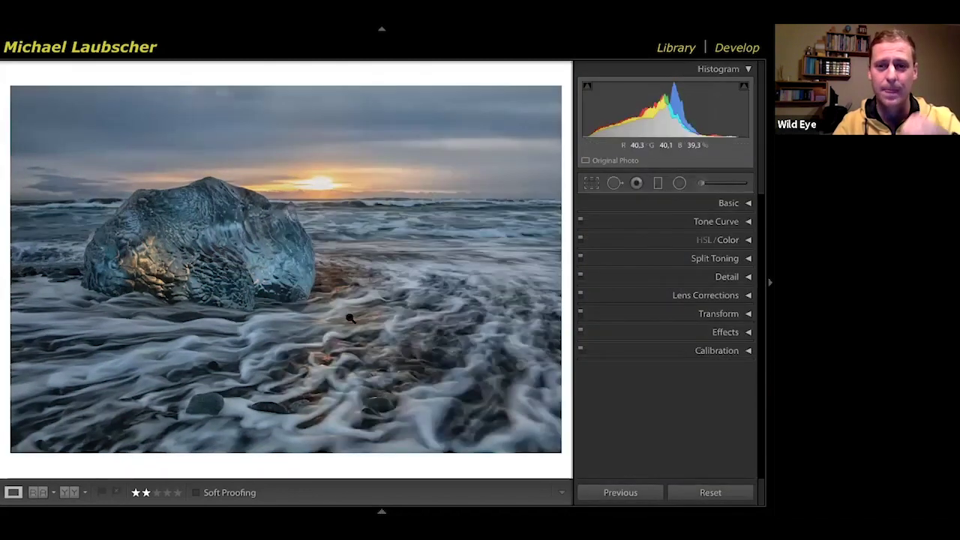
{"action": "left_click", "coordinate": [768, 282]}
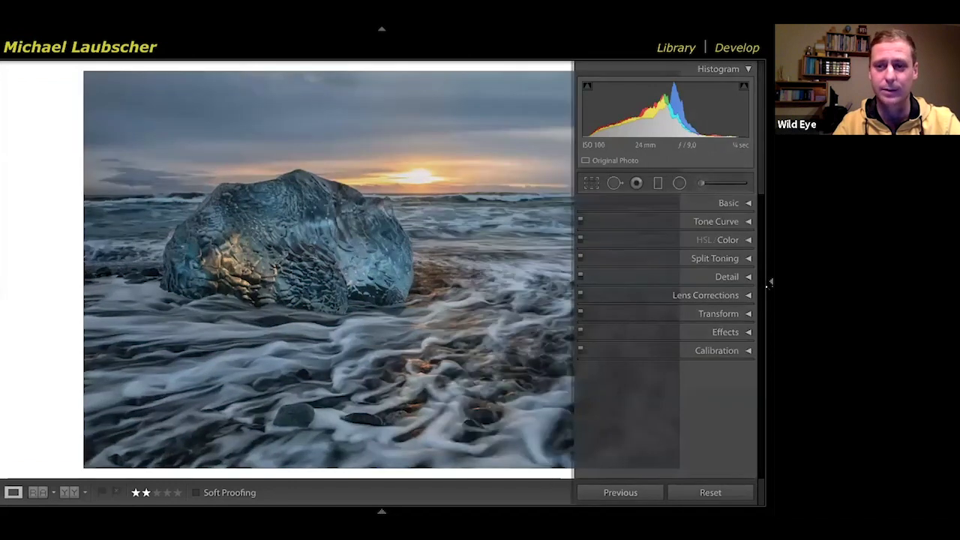
{"action": "left_click", "coordinate": [732, 206]}
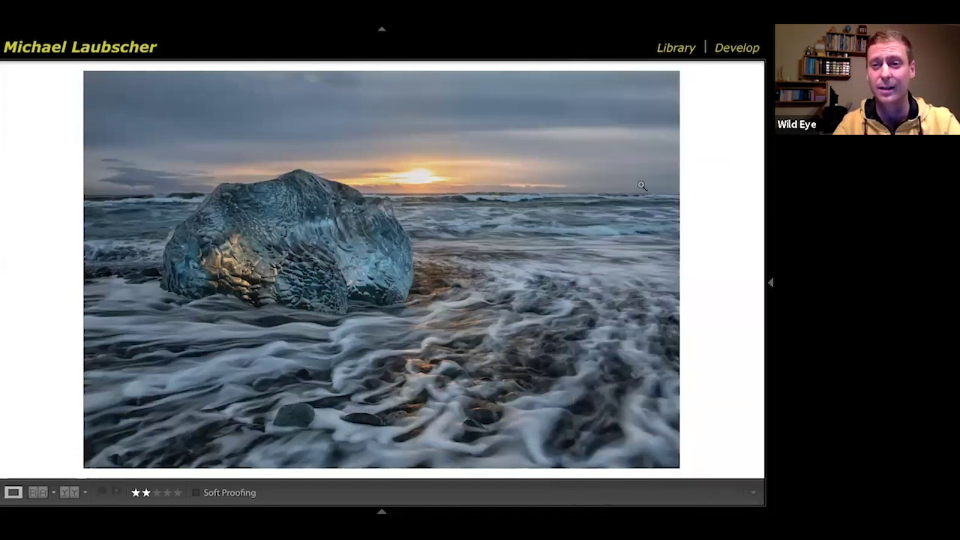
Dock the Develop panel beside the photo again and start Crop & Straighten with R
{"action": "left_click", "coordinate": [770, 282]}
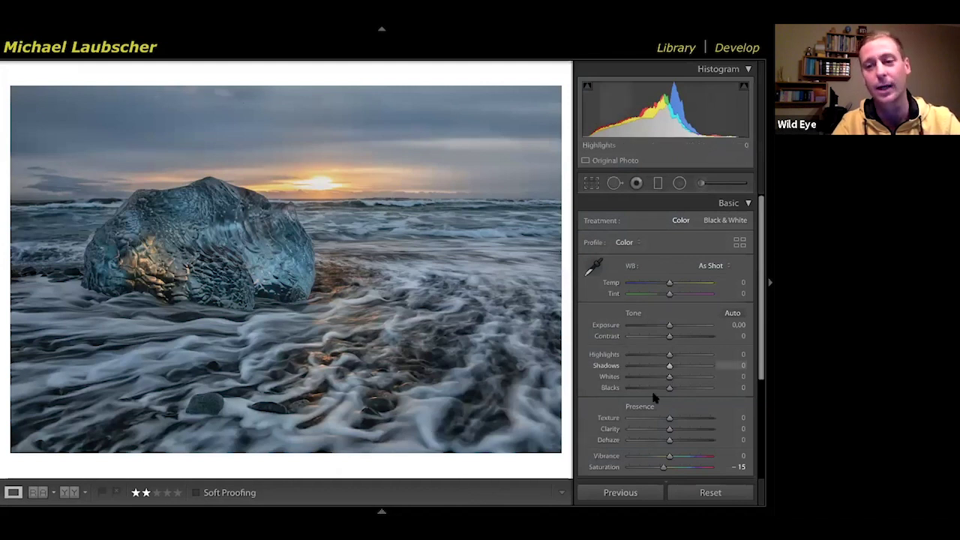
{"action": "scroll", "coordinate": [652, 397], "scroll_direction": "down", "scroll_amount": 1}
{"action": "scroll", "coordinate": [652, 396], "scroll_direction": "up", "scroll_amount": 1}
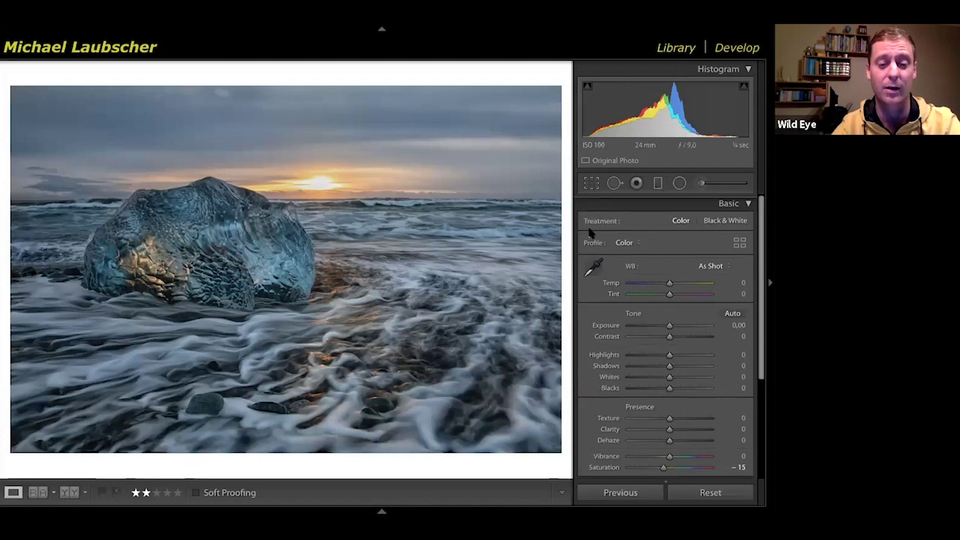
{"action": "key", "text": "r"}
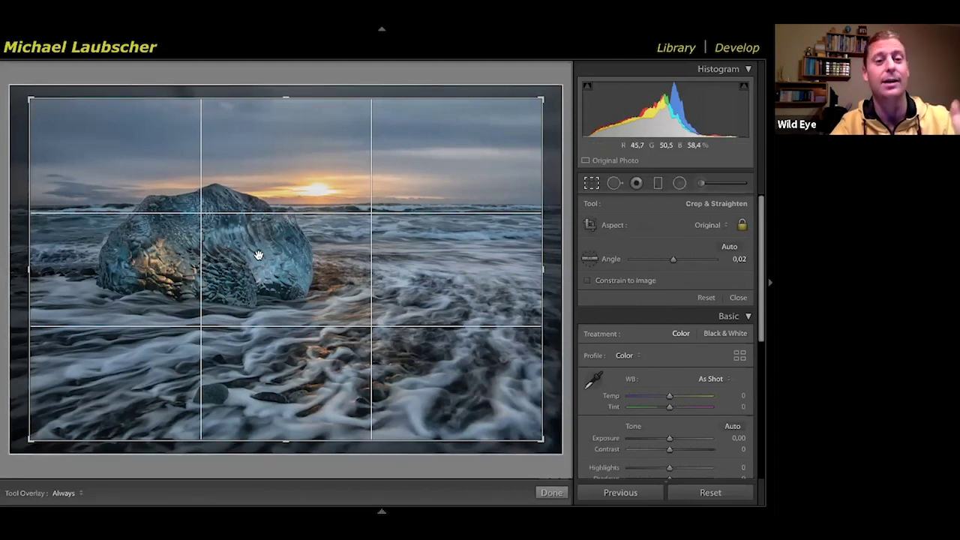
Cycle crop overlays through diagonal, triangle, thirds, golden spiral, aspect ratio and grid, ending on thirds
{"action": "key", "text": "o"}
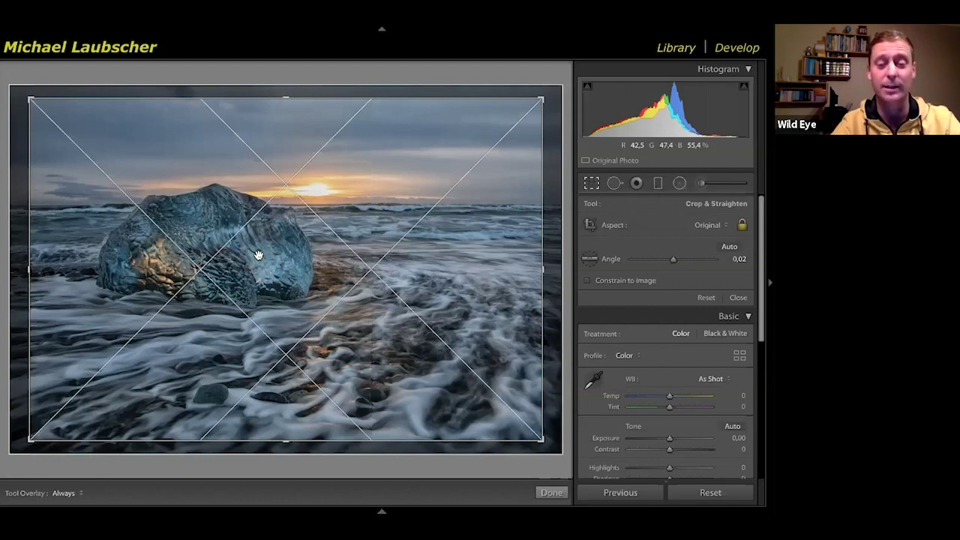
{"action": "key", "text": "o"}
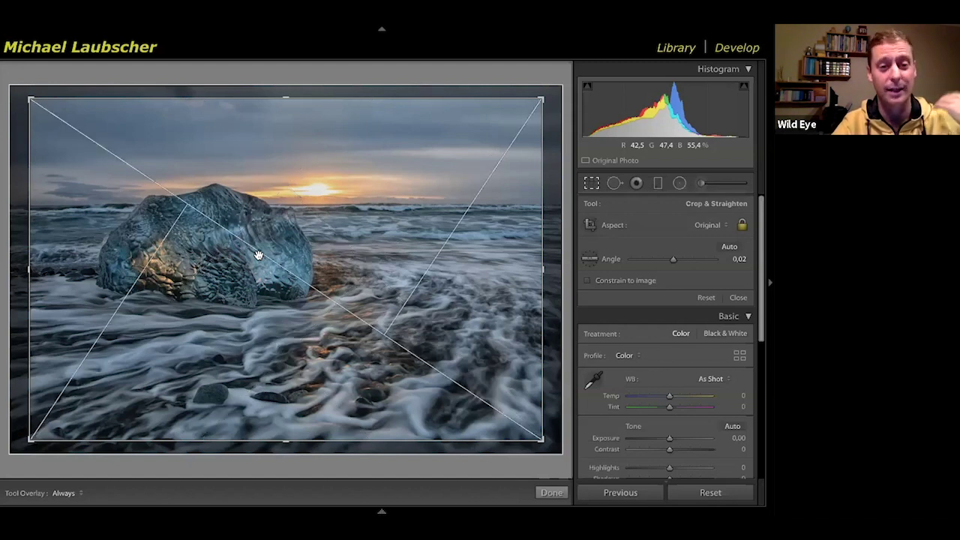
{"action": "key", "text": "o"}
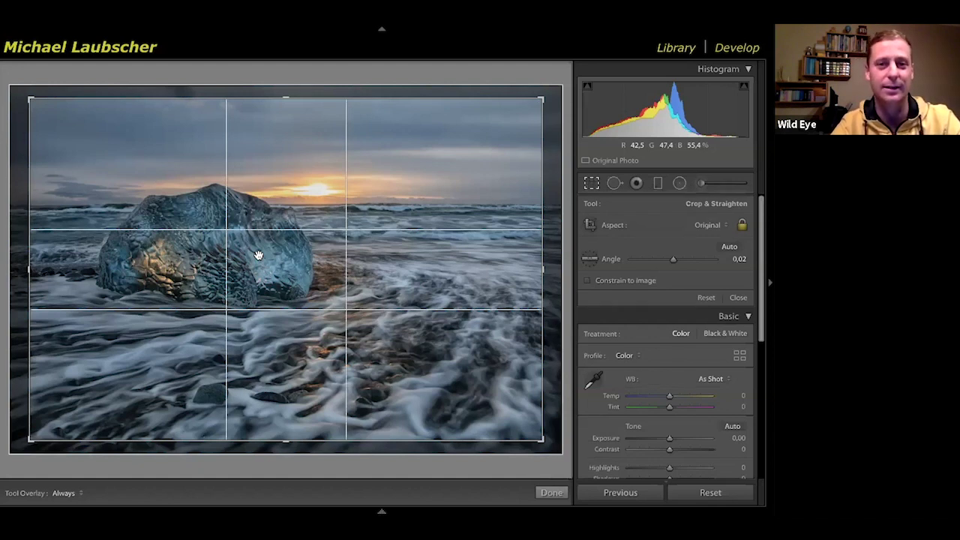
{"action": "key", "text": "o"}
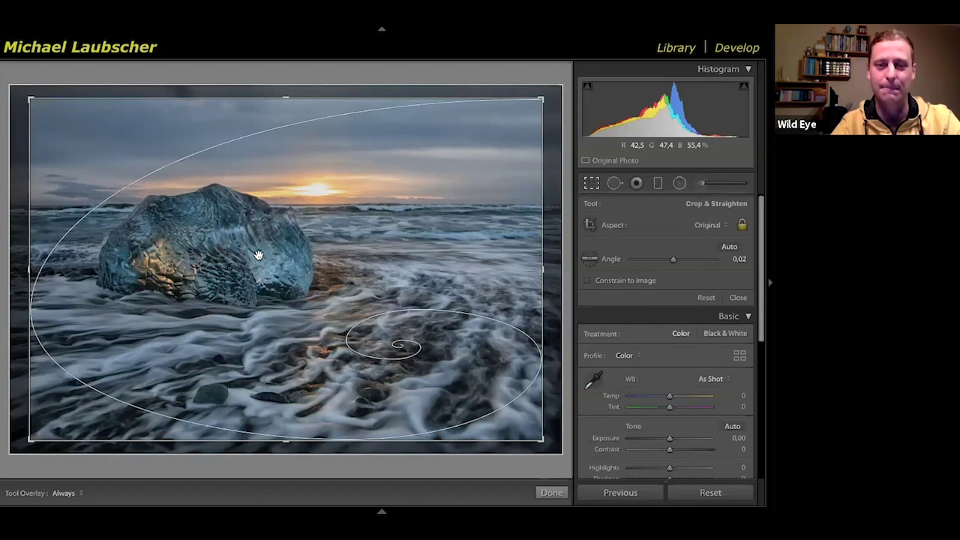
{"action": "key", "text": "o"}
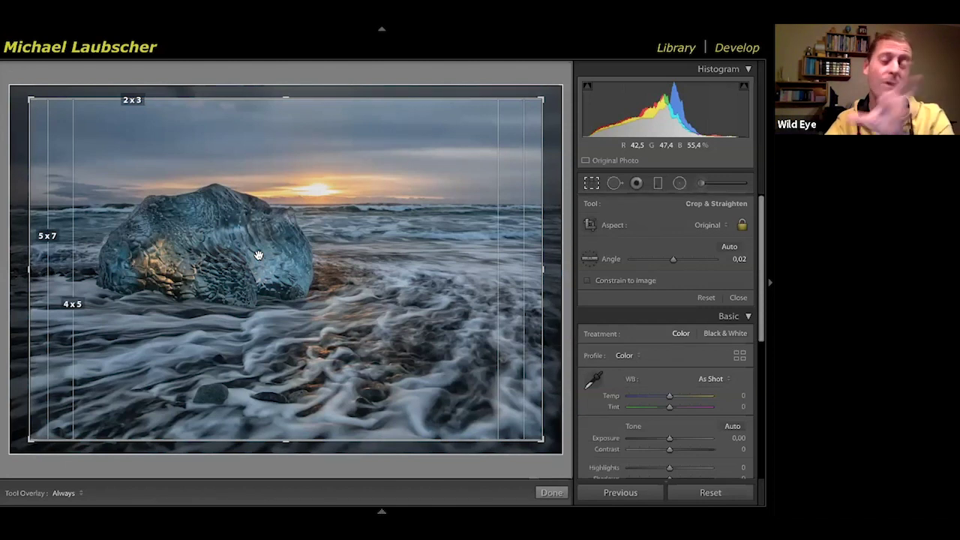
{"action": "key", "text": "o"}
{"action": "key", "text": "o"}
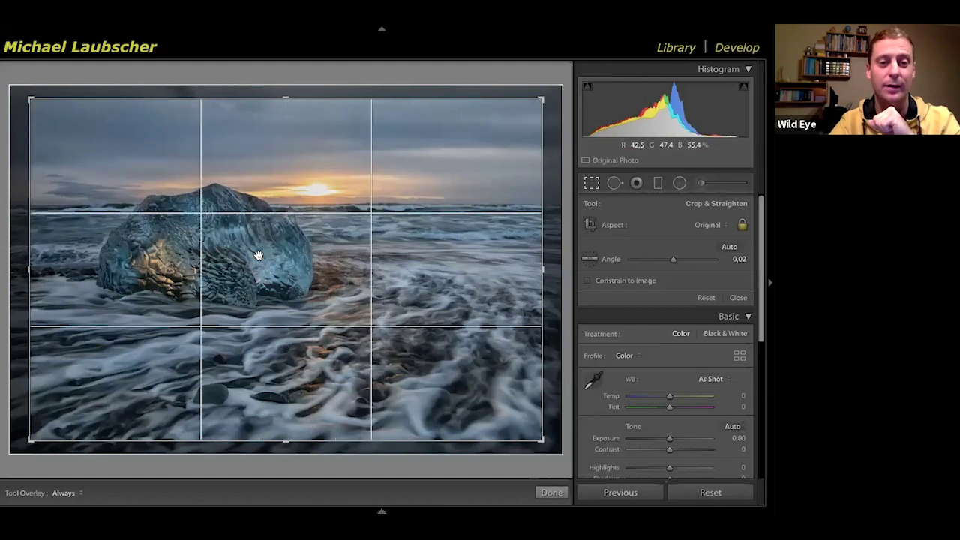
{"action": "key", "text": "o"}
{"action": "key", "text": "o"}
{"action": "key", "text": "o"}
{"action": "key", "text": "o"}
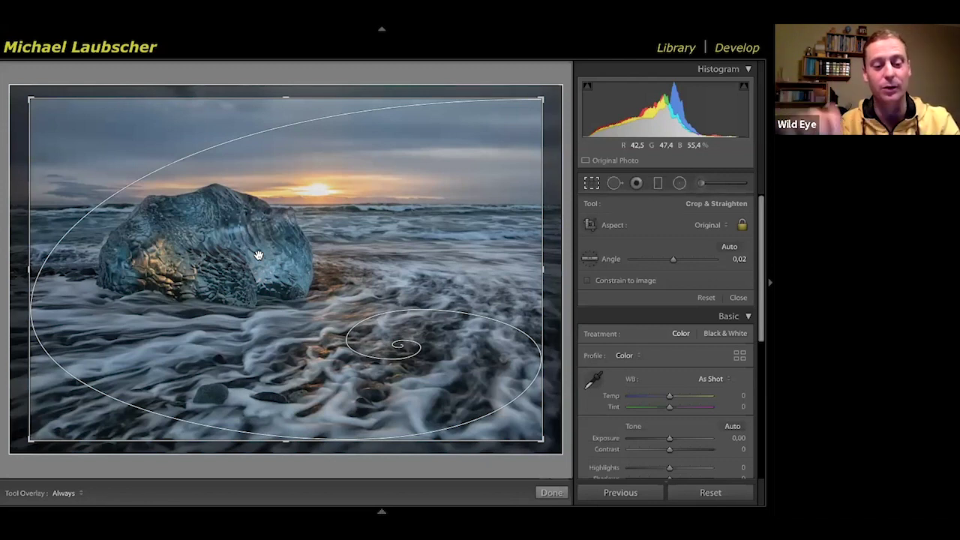
Flip the golden spiral overlay's orientation toward the lower left
{"action": "key", "text": "shift"}
{"action": "key", "text": "shift+o"}
{"action": "key", "text": "shift+o"}
{"action": "key", "text": "shift+o"}
{"action": "key", "text": "shift+o"}
{"action": "key", "text": "shift+o"}
{"action": "key", "text": "shift+o"}
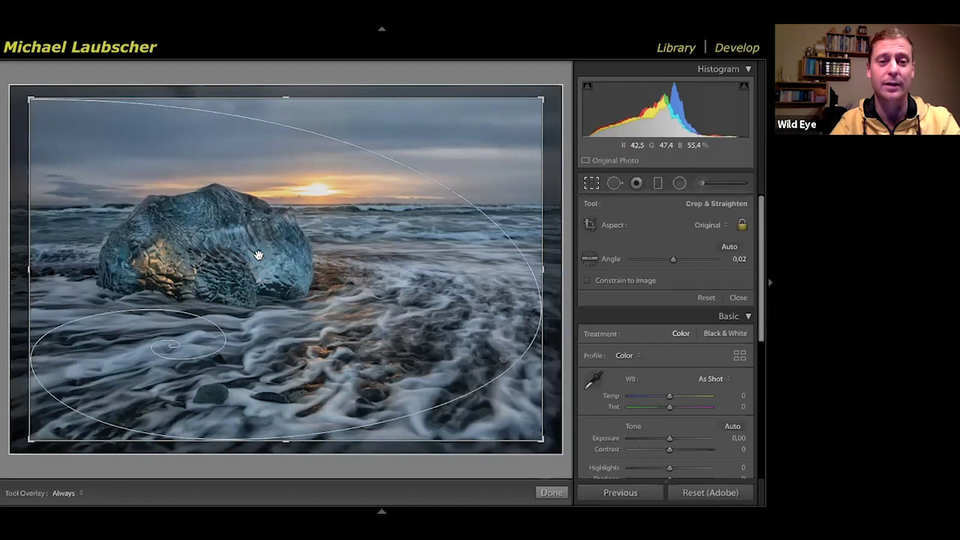
{"action": "key", "text": "shift+o"}
{"action": "key", "text": "shift+o"}
{"action": "key", "text": "shift+o"}
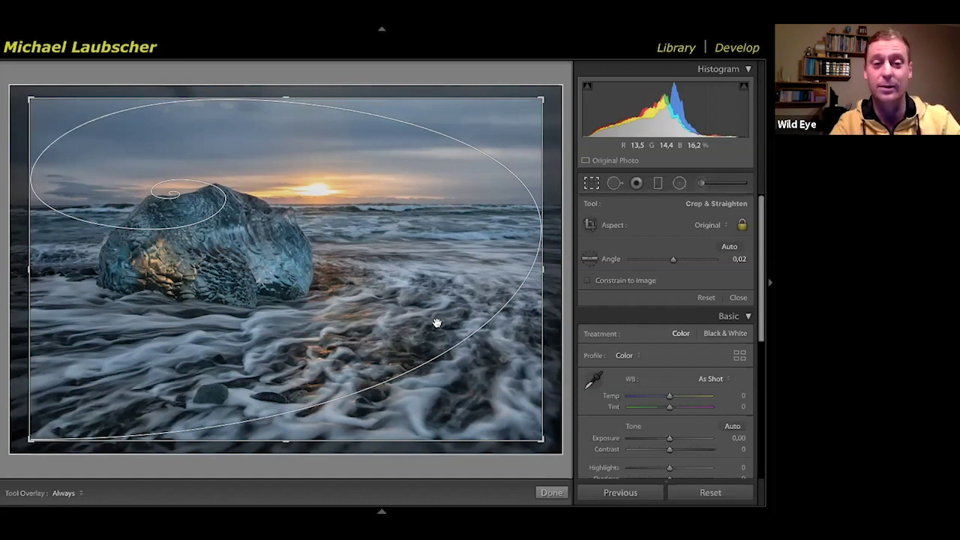
Cycle the overlay through aspect-ratio and grid guides to rule-of-thirds, then exit cropping
{"action": "key", "text": "o"}
{"action": "key", "text": "o"}
{"action": "key", "text": "o"}
{"action": "key", "text": "o"}
{"action": "key", "text": "o"}
{"action": "key", "text": "o"}
{"action": "key", "text": "o"}
{"action": "key", "text": "o"}
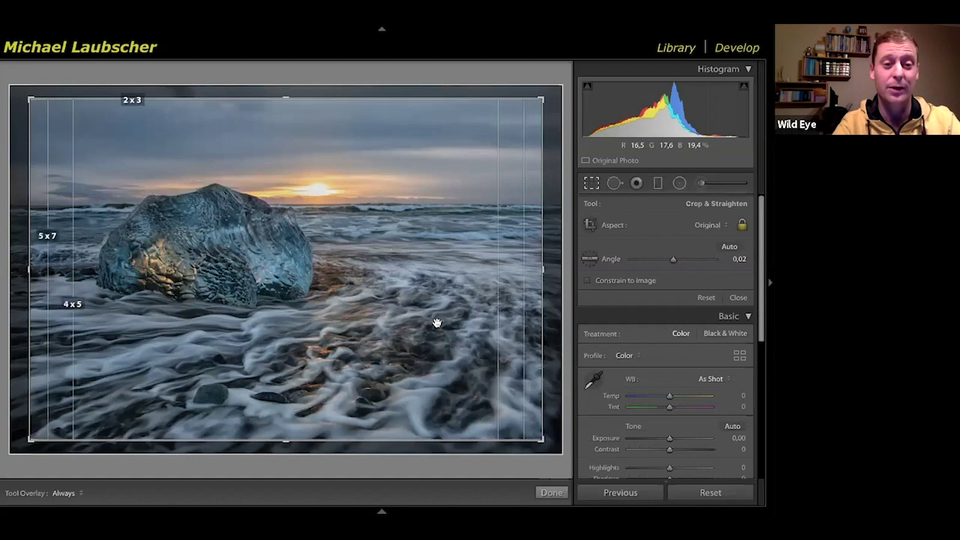
{"action": "key", "text": "o"}
{"action": "key", "text": "o"}
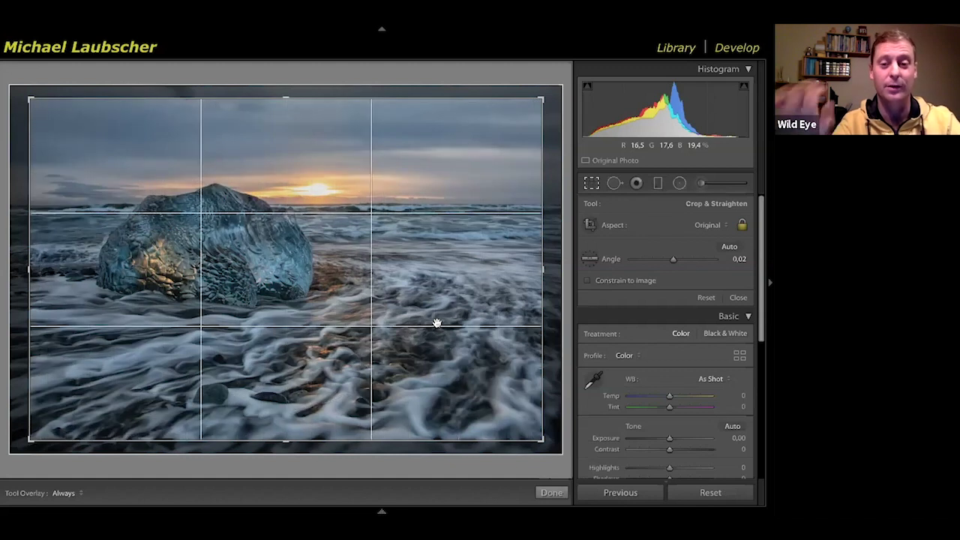
{"action": "key", "text": "Return"}
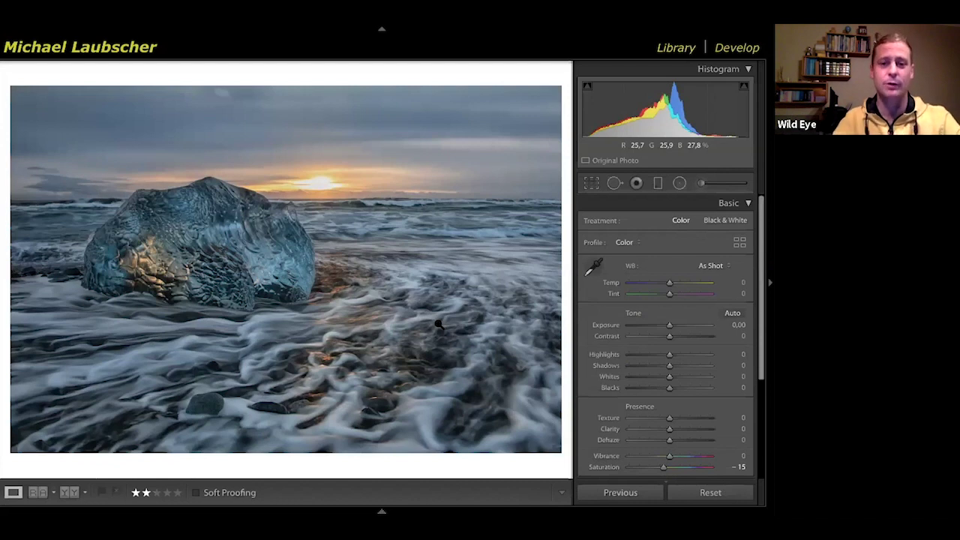
Move on to the next photo, the blue night beach with scattered ice
{"action": "key", "text": "Right"}
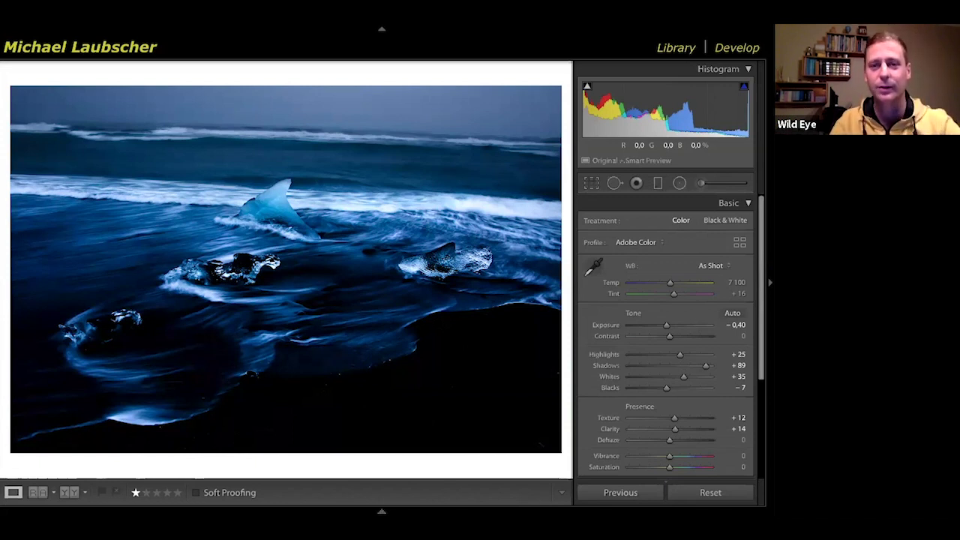
Open Crop & Straighten on the blue beach photo, showing its 2.04 tilt
{"action": "key", "text": "r"}
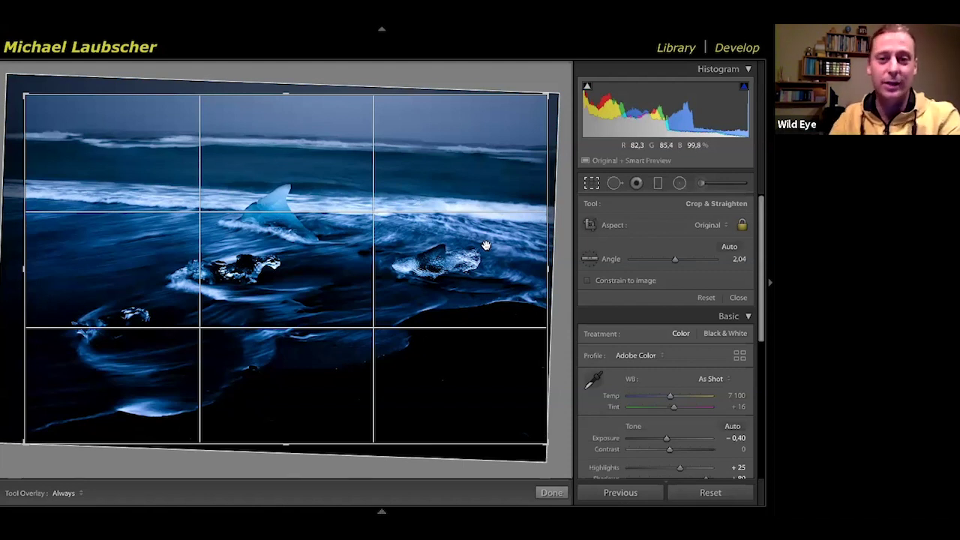
{"action": "key", "text": "Return"}
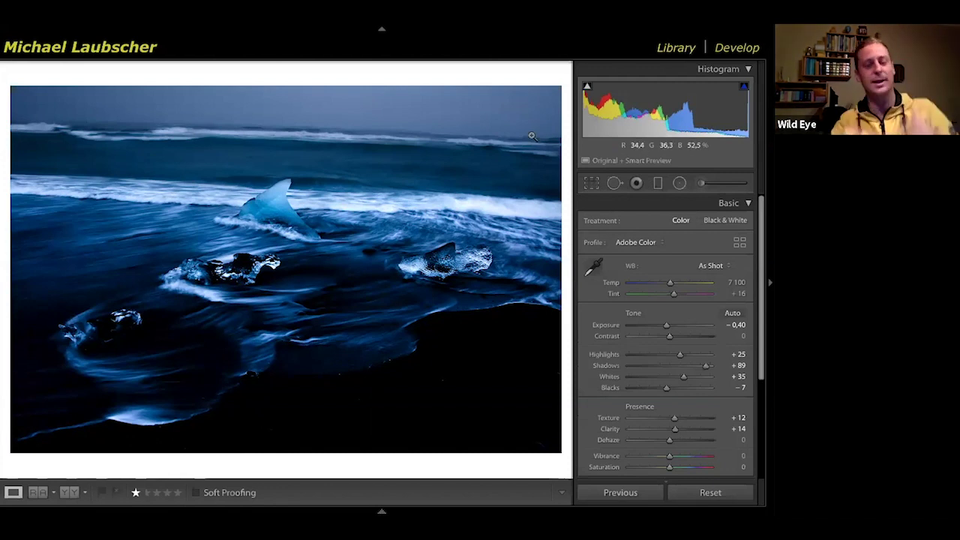
{"action": "key", "text": "r"}
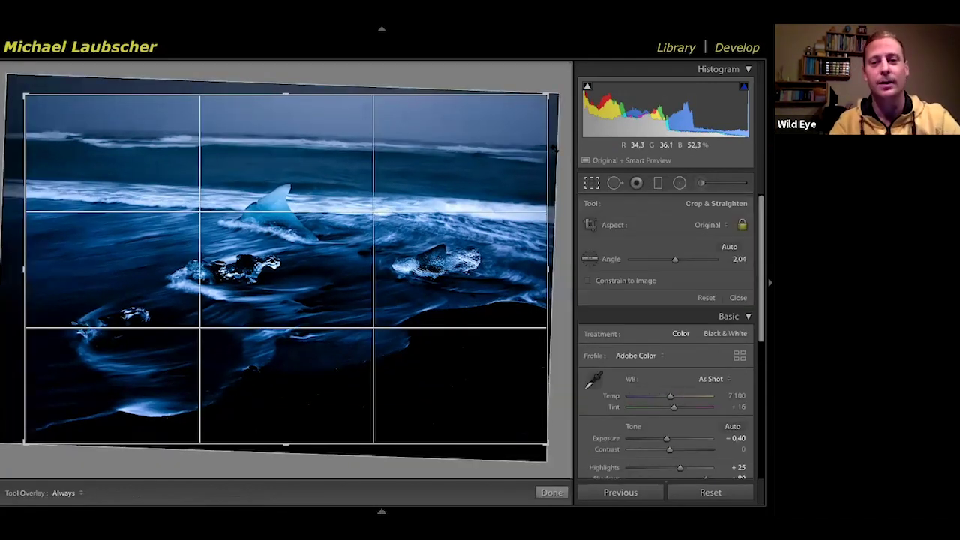
Rotate the crop frame, then trace the horizon with Straighten to reach a 0.10 angle
{"action": "mouse_move", "coordinate": [550, 133]}
{"action": "left_mouse_down"}
{"action": "mouse_move", "coordinate": [535, 108]}
{"action": "mouse_move", "coordinate": [538, 82]}
{"action": "mouse_move", "coordinate": [543, 130]}
{"action": "left_mouse_up"}
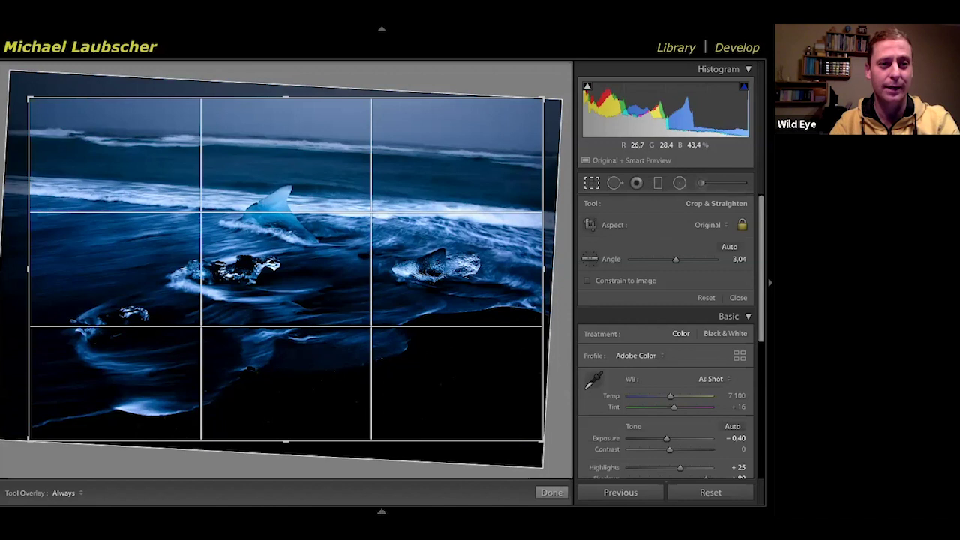
{"action": "mouse_move", "coordinate": [48, 127]}
{"action": "left_mouse_down"}
{"action": "mouse_move", "coordinate": [470, 139]}
{"action": "mouse_move", "coordinate": [510, 151]}
{"action": "left_mouse_up"}
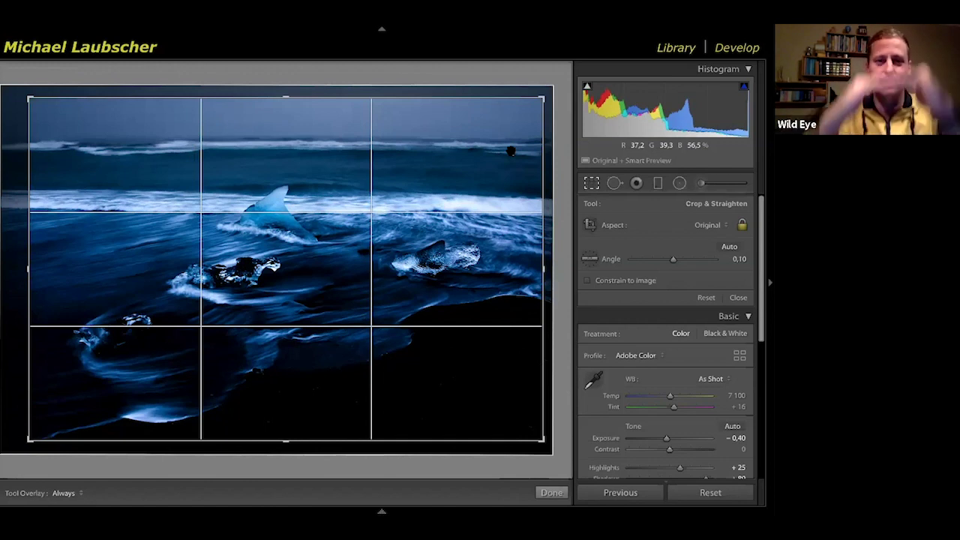
Commit the straightened beach-photo crop and advance to the cheetah-in-golden-grass photo
{"action": "key", "text": "Return"}
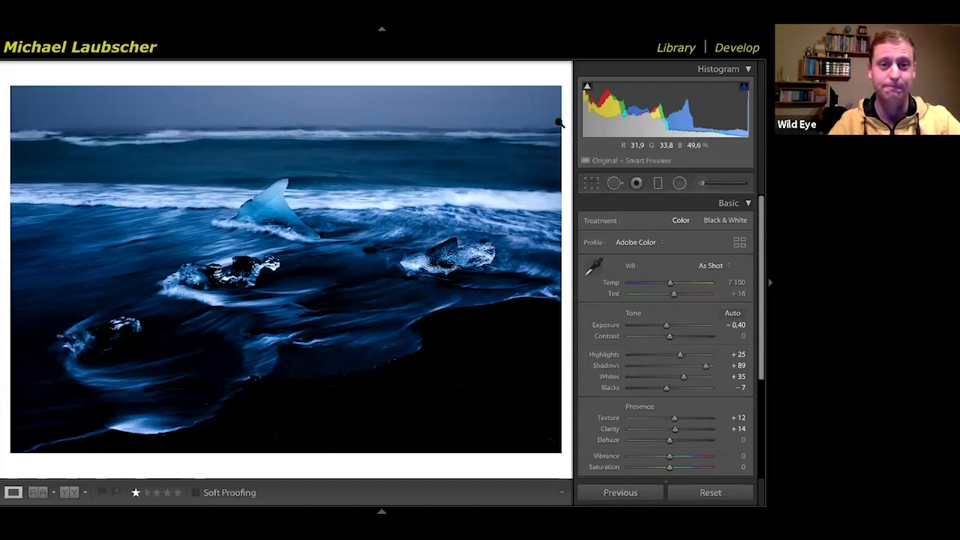
{"action": "key", "text": "Right"}
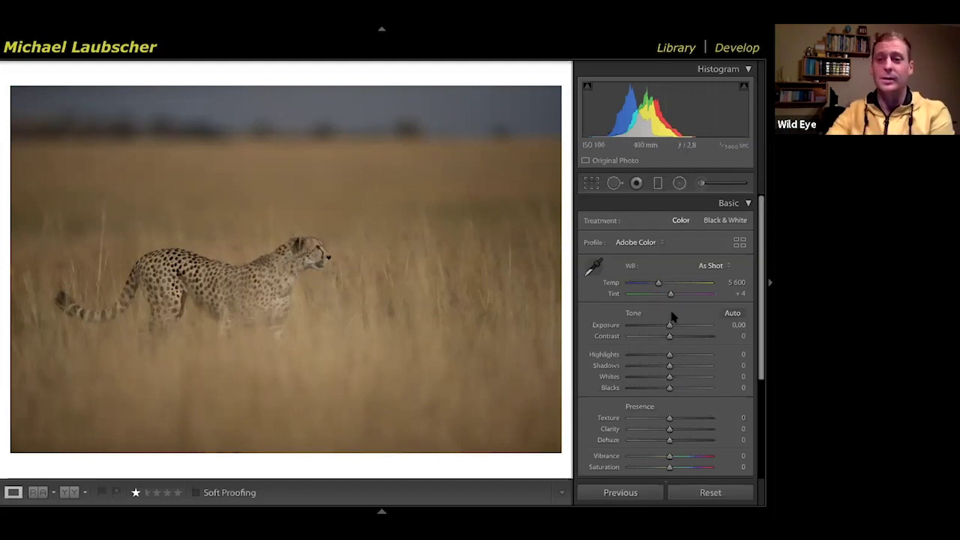
{"action": "left_click", "coordinate": [736, 203]}
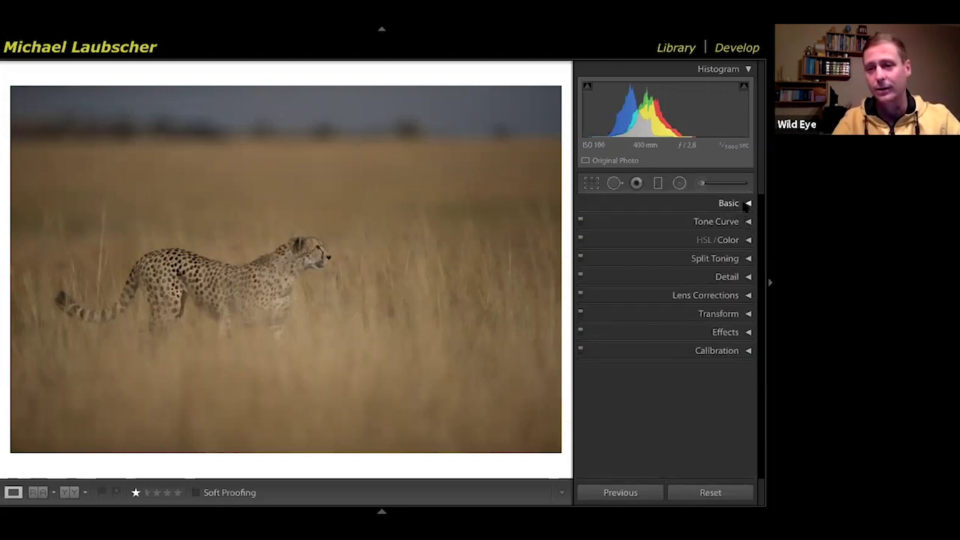
{"action": "left_click", "coordinate": [736, 203]}
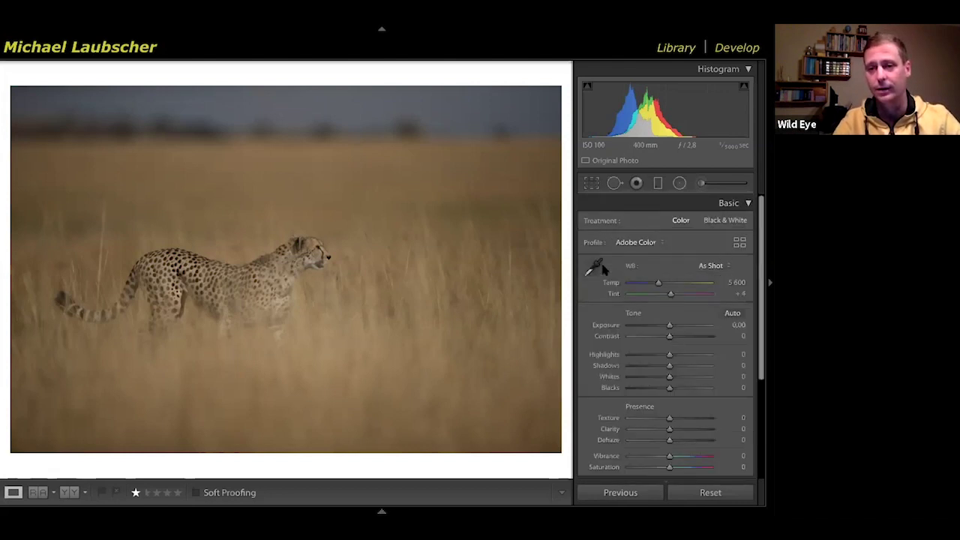
{"action": "scroll", "coordinate": [670, 339], "scroll_direction": "down", "scroll_amount": 2}
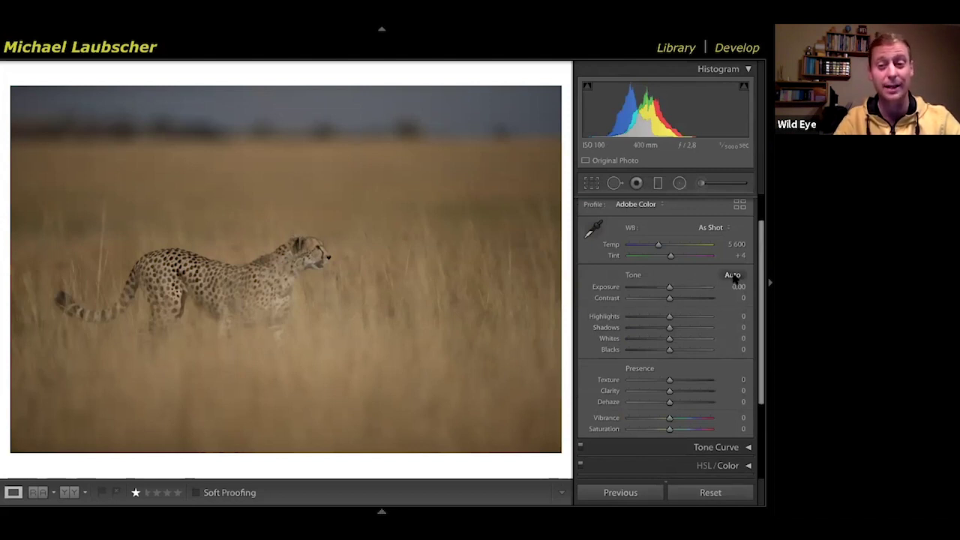
Auto Tone the cheetah photo (Ctrl+U): Exposure +0.39, Highlights −50, Whites +48, Vibrance +15
{"action": "key", "text": "ctrl+u"}
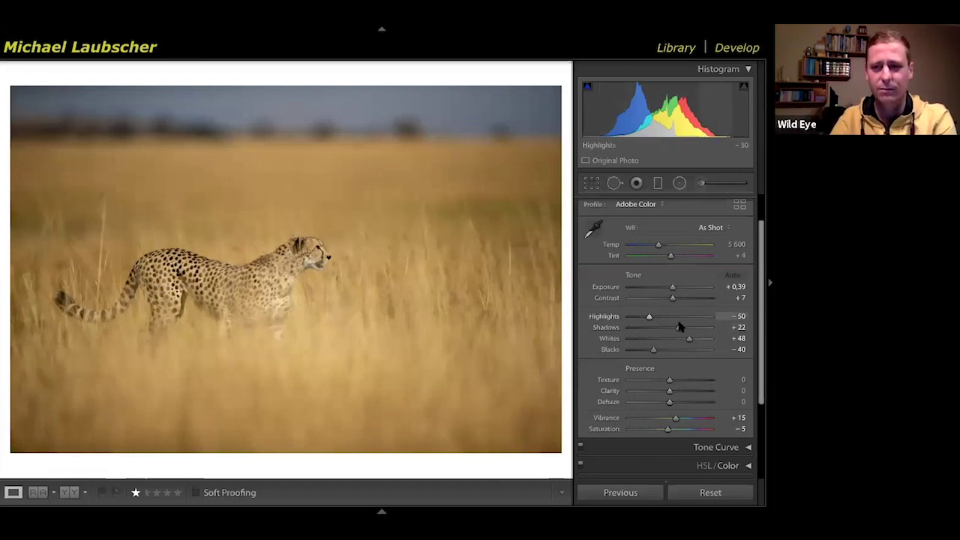
{"action": "scroll", "coordinate": [679, 325], "scroll_direction": "up", "scroll_amount": 1}
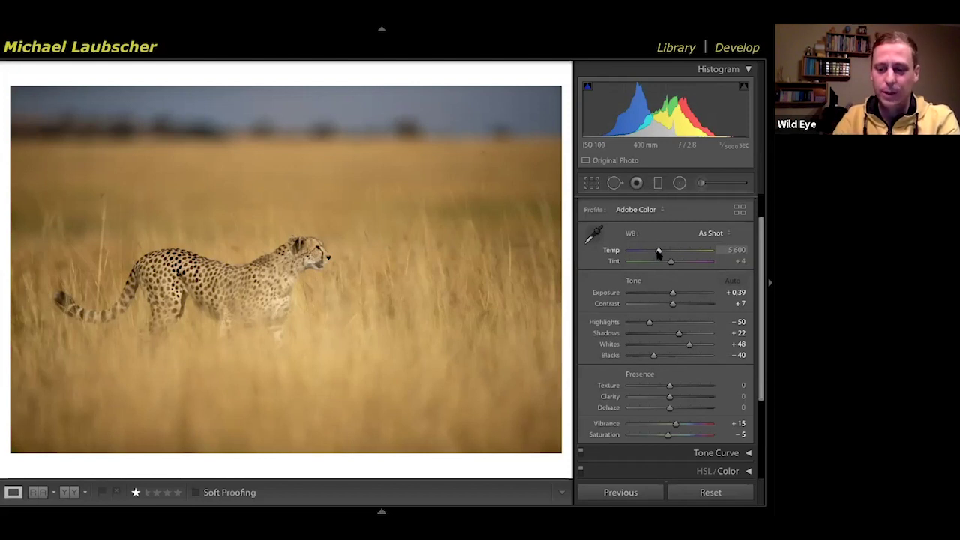
Cool the cheetah photo's Temp from 5600 to a custom 4500 and view Before/After
{"action": "left_click_drag", "start_coordinate": [658, 252], "coordinate": [656, 251]}
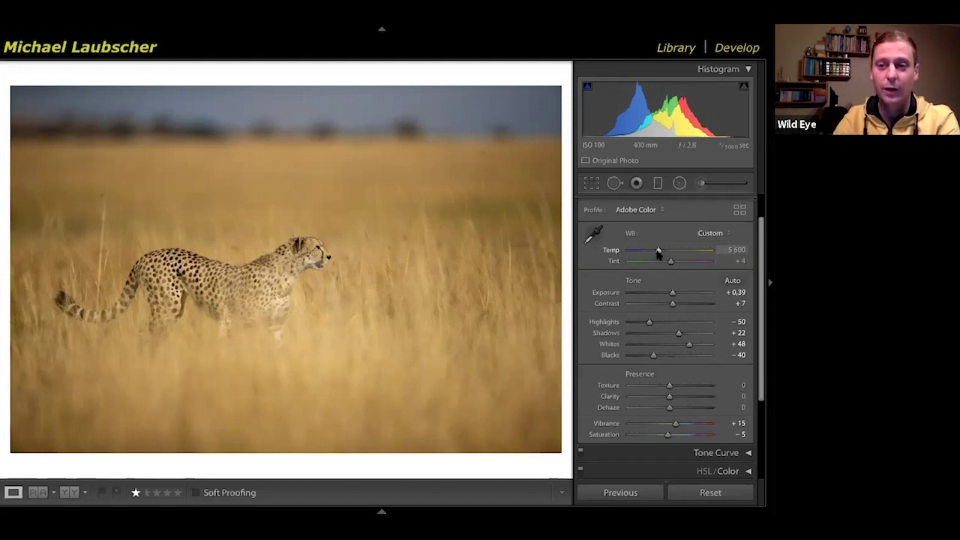
{"action": "key", "text": "Up"}
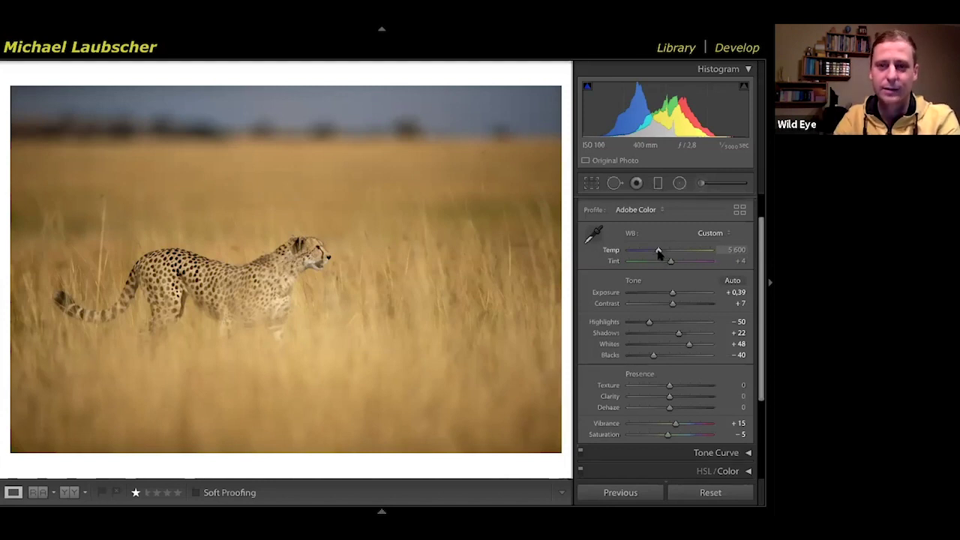
{"action": "key", "text": "Down"}
{"action": "key", "text": "Down"}
{"action": "key", "text": "Down"}
{"action": "key", "text": "Down"}
{"action": "key", "text": "Down"}
{"action": "key", "text": "Down"}
{"action": "key", "text": "Down"}
{"action": "key", "text": "Down"}
{"action": "key", "text": "Down"}
{"action": "key", "text": "Down"}
{"action": "key", "text": "Down"}
{"action": "key", "text": "Down"}
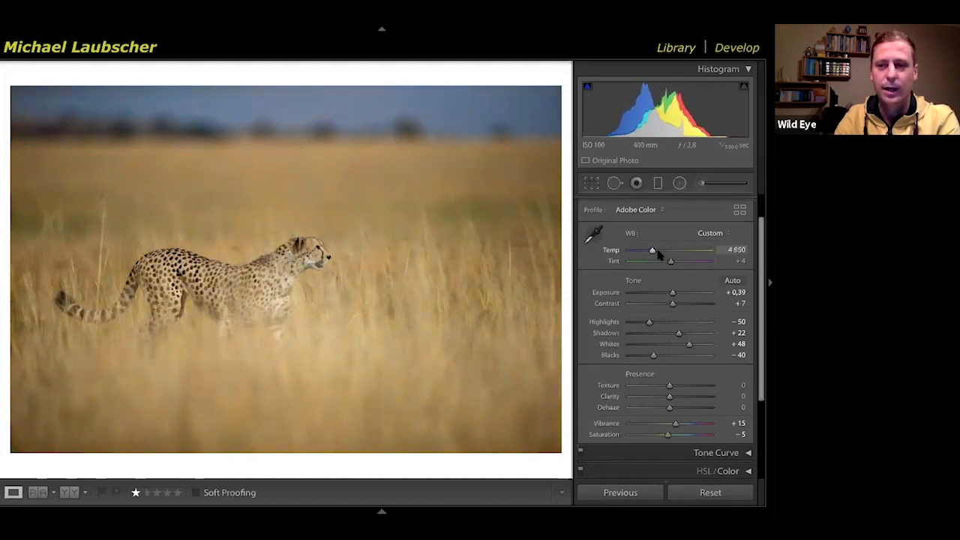
{"action": "key", "text": "Down"}
{"action": "key", "text": "Down"}
{"action": "key", "text": "Down"}
{"action": "key", "text": "Down"}
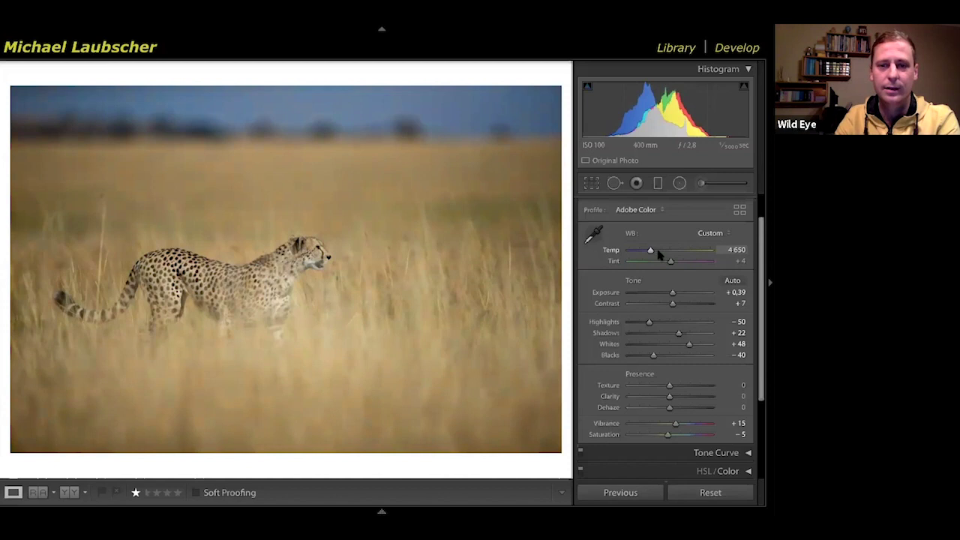
{"action": "key", "text": "Down"}
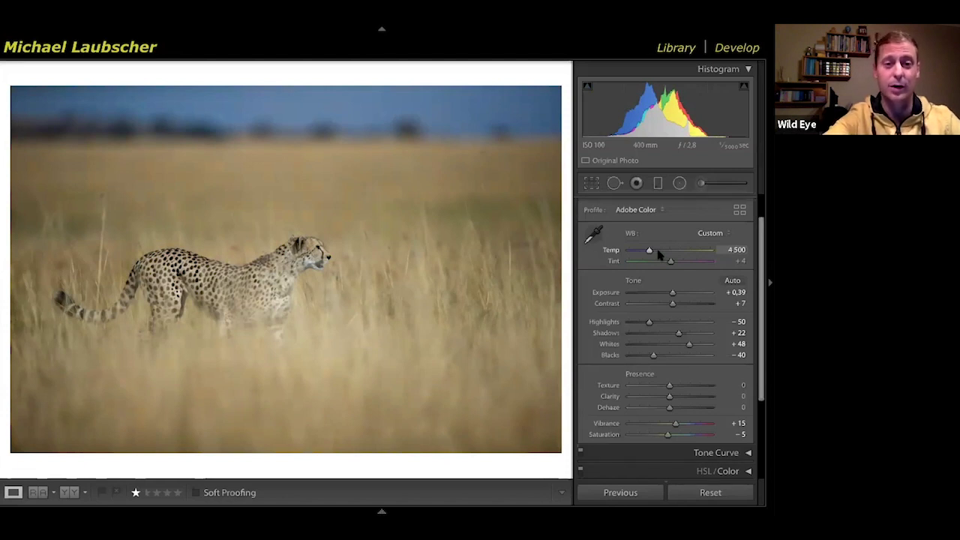
{"action": "key", "text": "y"}
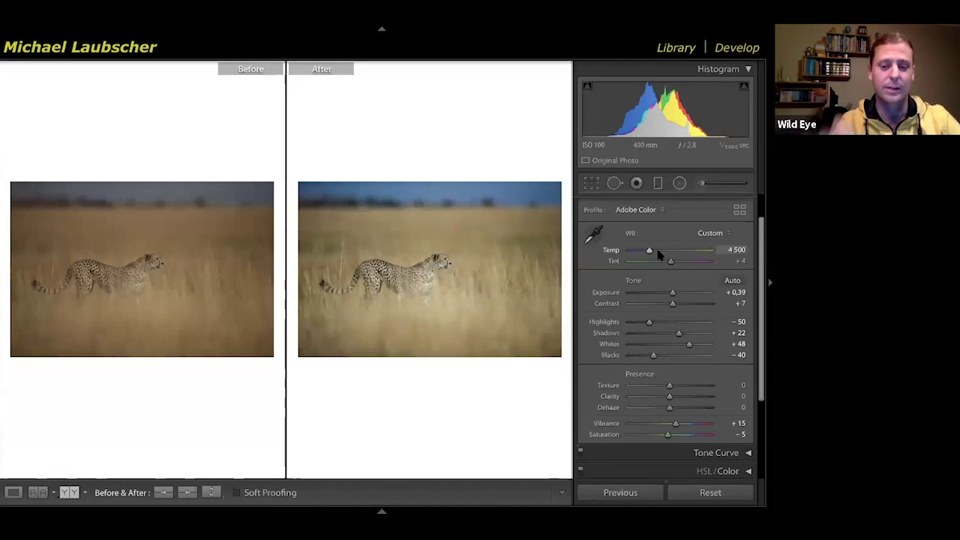
Return from the Before/After comparison to a single Loupe view of the cheetah photo
{"action": "key", "text": "y"}
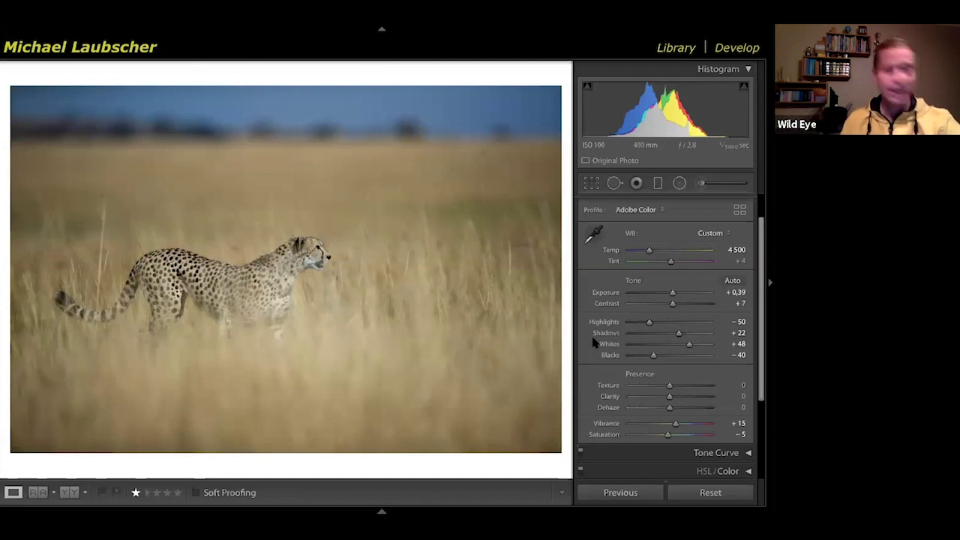
Reset the cheetah's adjustments, reapply Auto Tone, set Temp to 4550 and boost Clarity and Texture
{"action": "left_click", "coordinate": [710, 492]}
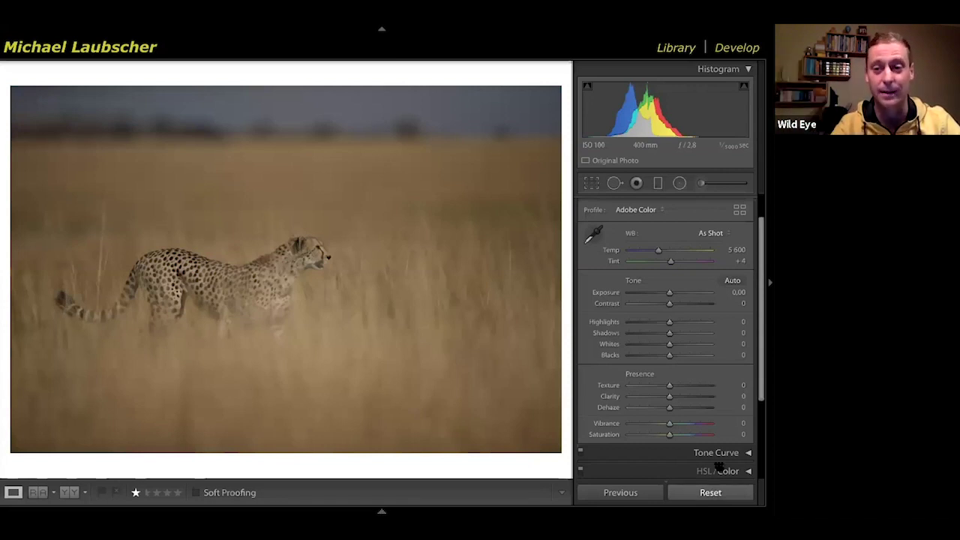
{"action": "left_click", "coordinate": [716, 280]}
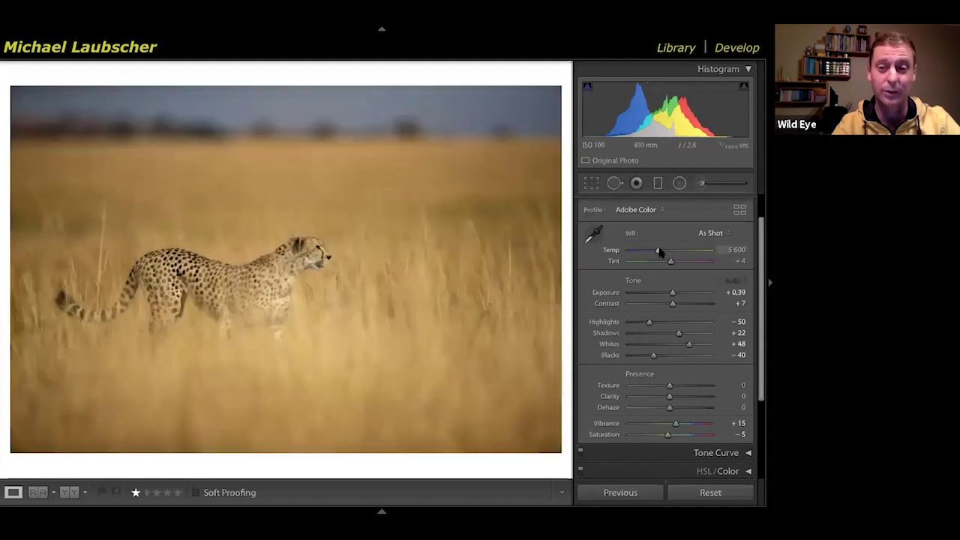
{"action": "left_click_drag", "start_coordinate": [658, 250], "coordinate": [658, 252]}
{"action": "left_click_drag", "start_coordinate": [670, 395], "coordinate": [687, 387]}
Try Dehaze at +38 and +5, then enter 0 to zero it out
{"action": "left_click", "coordinate": [684, 407]}
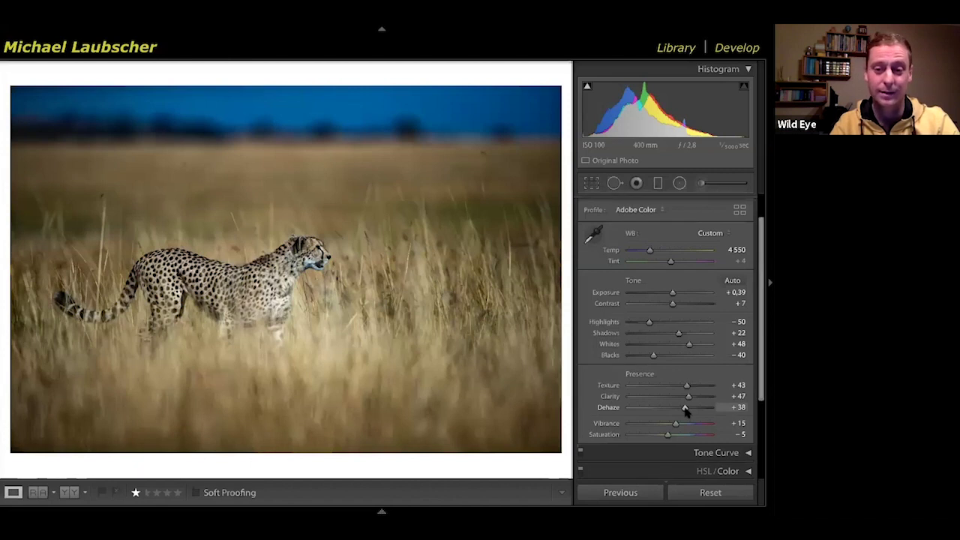
{"action": "left_click_drag", "start_coordinate": [686, 408], "coordinate": [674, 411]}
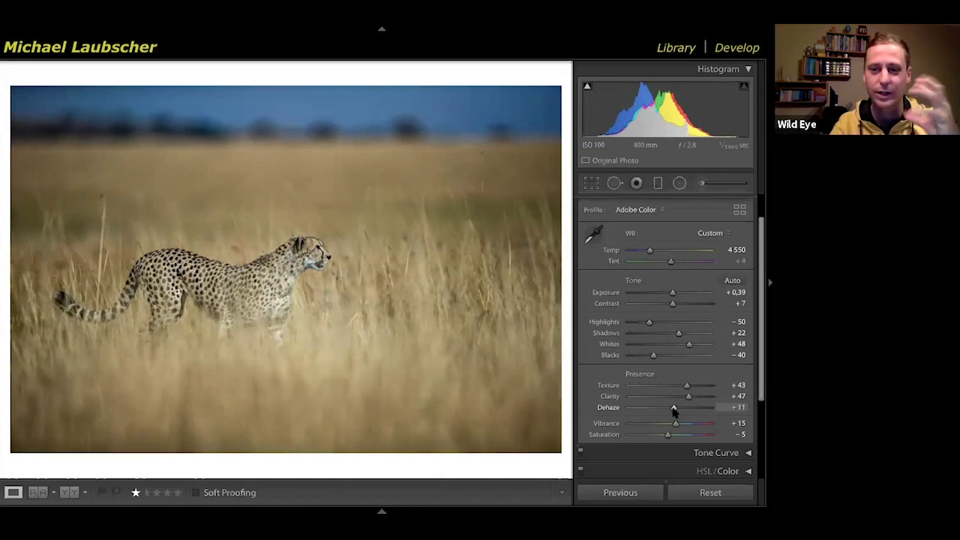
{"action": "left_click", "coordinate": [737, 407]}
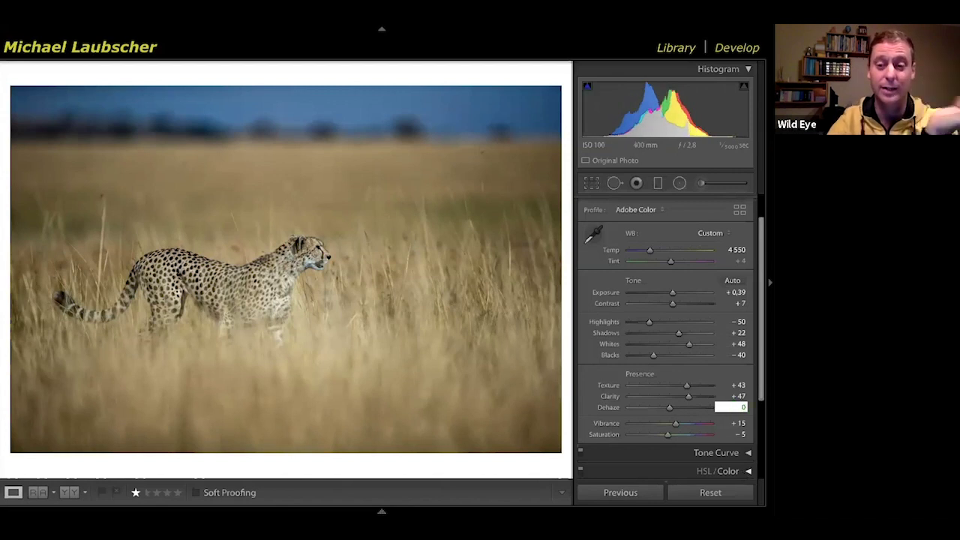
{"action": "key", "text": "Return"}
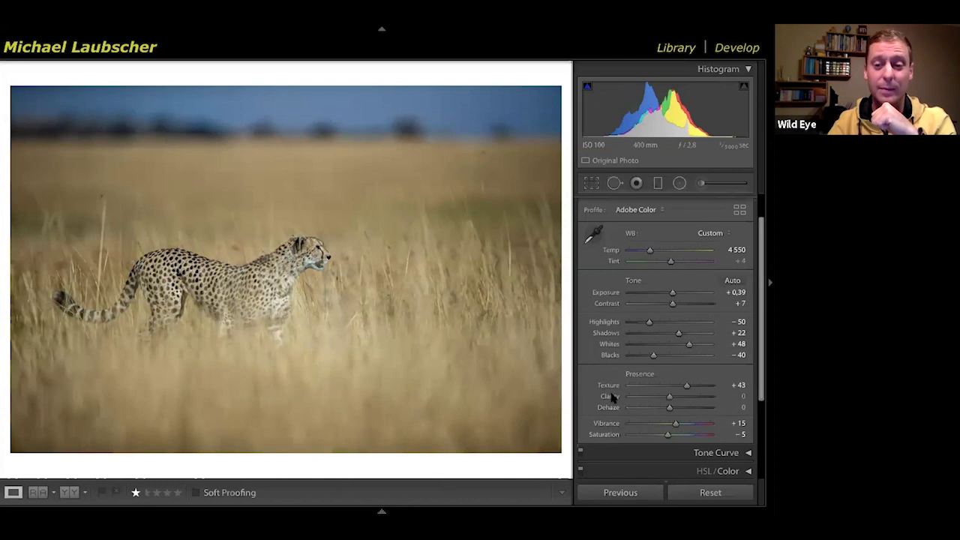
Reset Texture, Blacks, Whites and Shadows to 0, then advance to the glacier-lagoon photo
{"action": "double_click", "coordinate": [611, 387]}
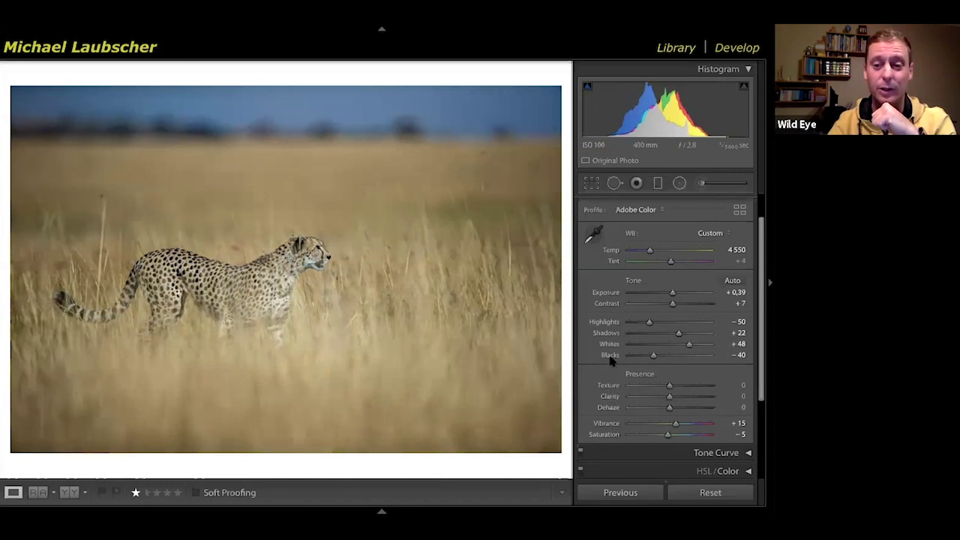
{"action": "double_click", "coordinate": [610, 356]}
{"action": "double_click", "coordinate": [610, 344]}
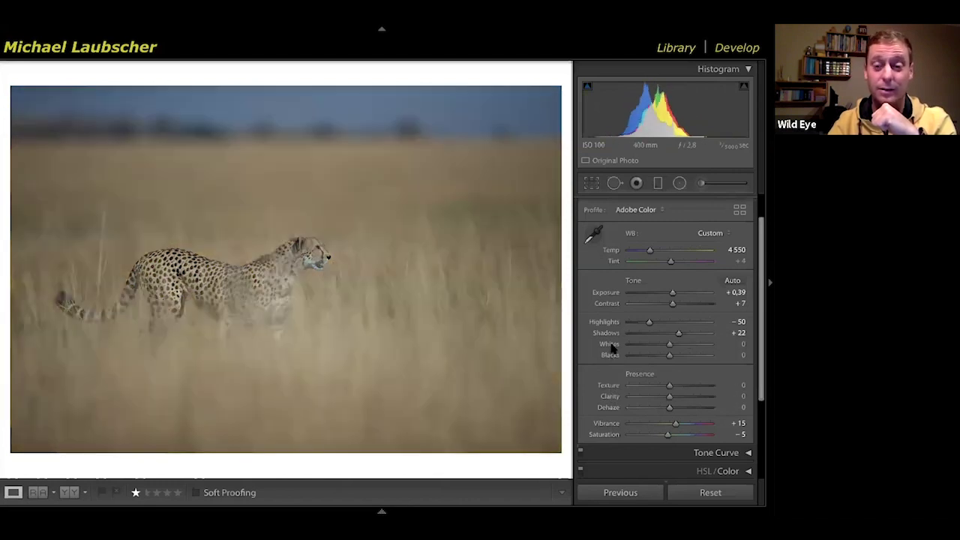
{"action": "double_click", "coordinate": [609, 333]}
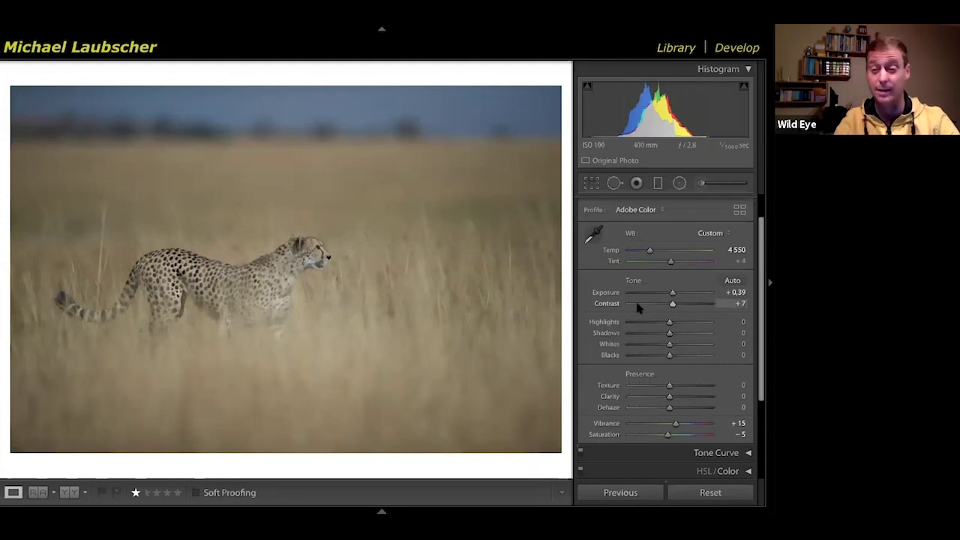
{"action": "left_click_drag", "start_coordinate": [668, 347], "coordinate": [677, 348]}
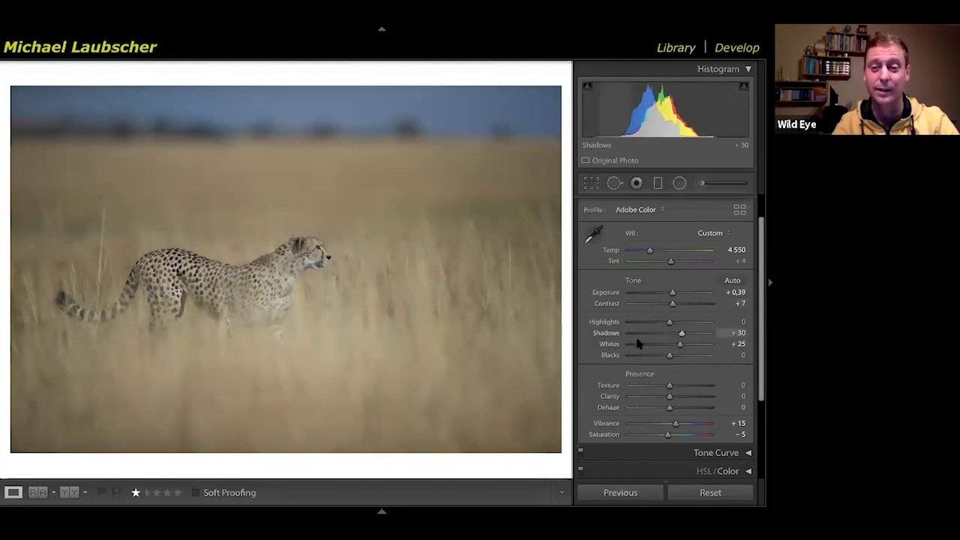
{"action": "double_click", "coordinate": [613, 338]}
{"action": "double_click", "coordinate": [612, 347]}
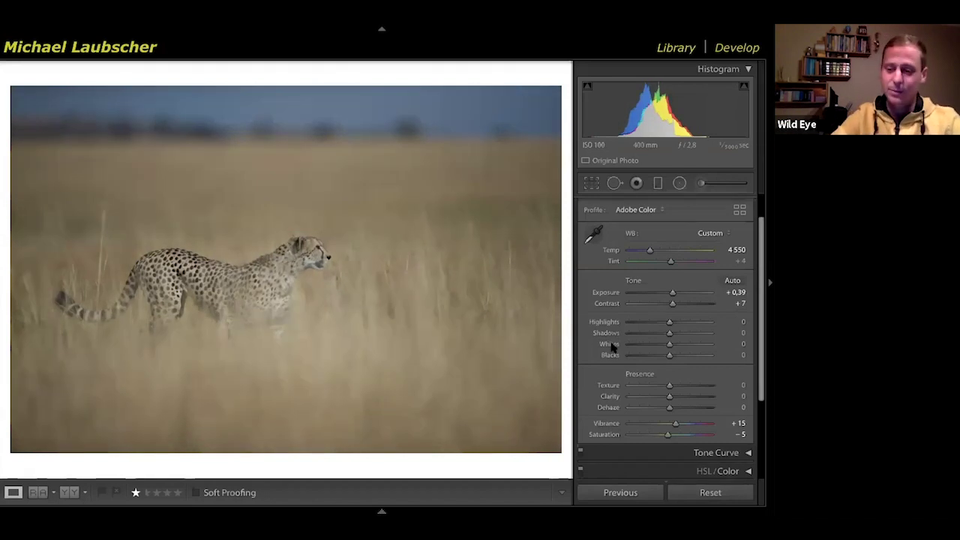
{"action": "key", "text": "Right"}
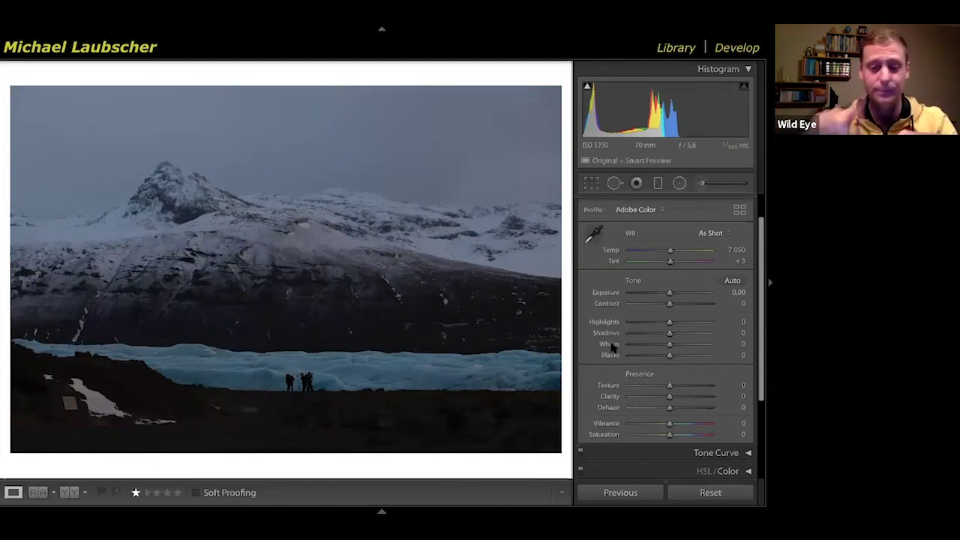
Turn on clipping indicators, revealing blue clipped shadows at the glacier photo's lower left
{"action": "key", "text": "j"}
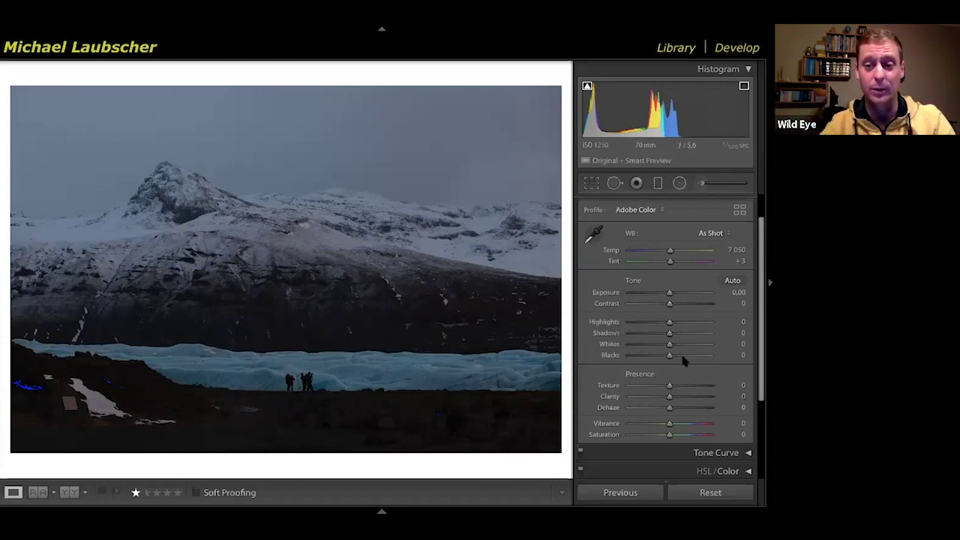
Lift Shadows to +75, Blacks to +33 and Exposure to +4.25, with red highlight clipping shown
{"action": "left_click_drag", "start_coordinate": [677, 337], "coordinate": [699, 342]}
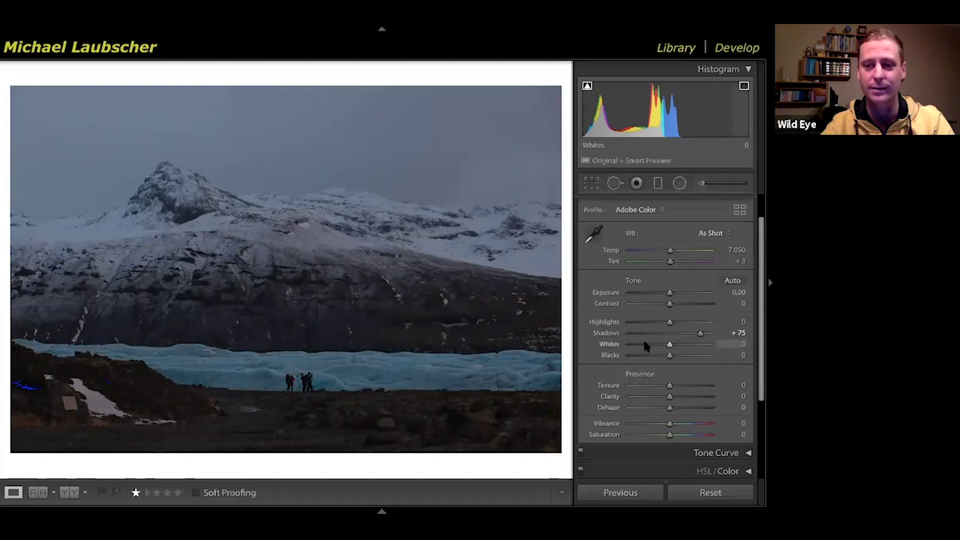
{"action": "left_click_drag", "start_coordinate": [673, 358], "coordinate": [682, 360]}
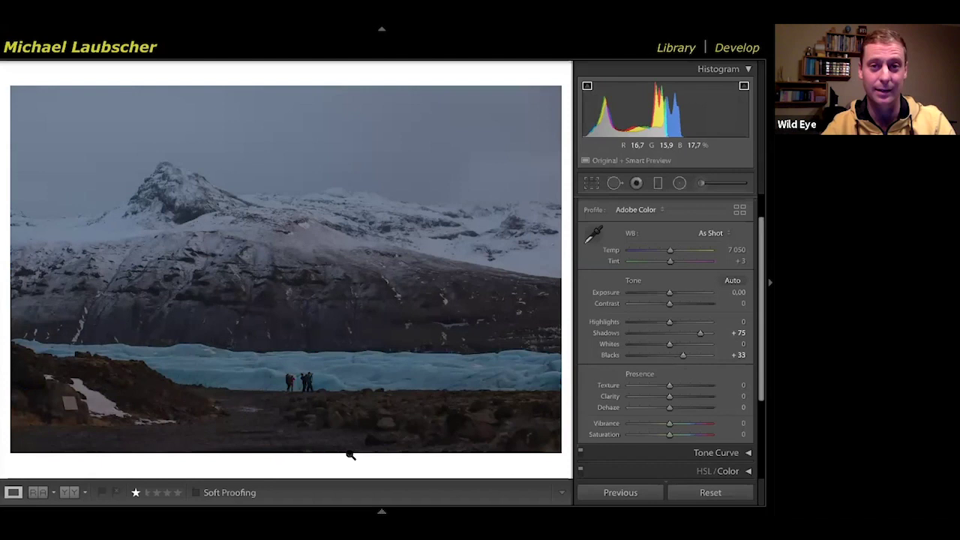
{"action": "left_click_drag", "start_coordinate": [668, 293], "coordinate": [704, 301]}
{"action": "key", "text": "j"}
{"action": "key", "text": "j"}
{"action": "key", "text": "j"}
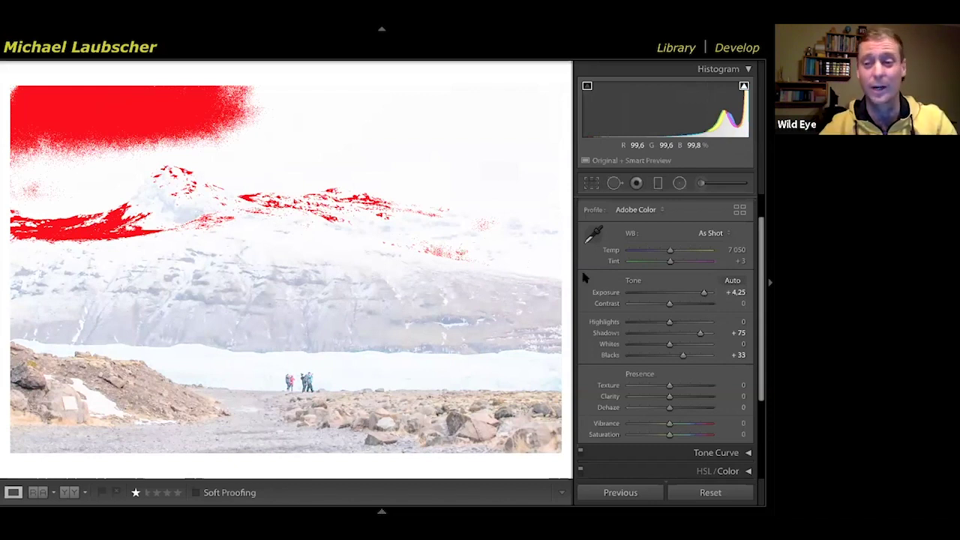
Move Exposure through +1.81 and +2.80, ending at +4.80 with red clipping over sky and slopes
{"action": "left_click", "coordinate": [683, 292]}
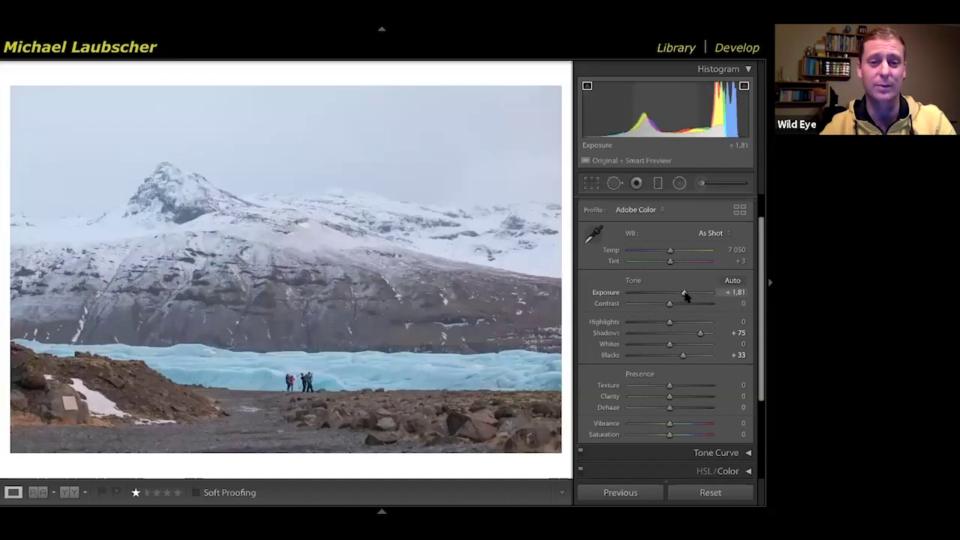
{"action": "left_click_drag", "start_coordinate": [687, 296], "coordinate": [694, 298]}
{"action": "mouse_move", "coordinate": [698, 296]}
{"action": "left_mouse_down"}
{"action": "mouse_move", "coordinate": [709, 296]}
{"action": "mouse_move", "coordinate": [695, 296]}
{"action": "left_mouse_up"}
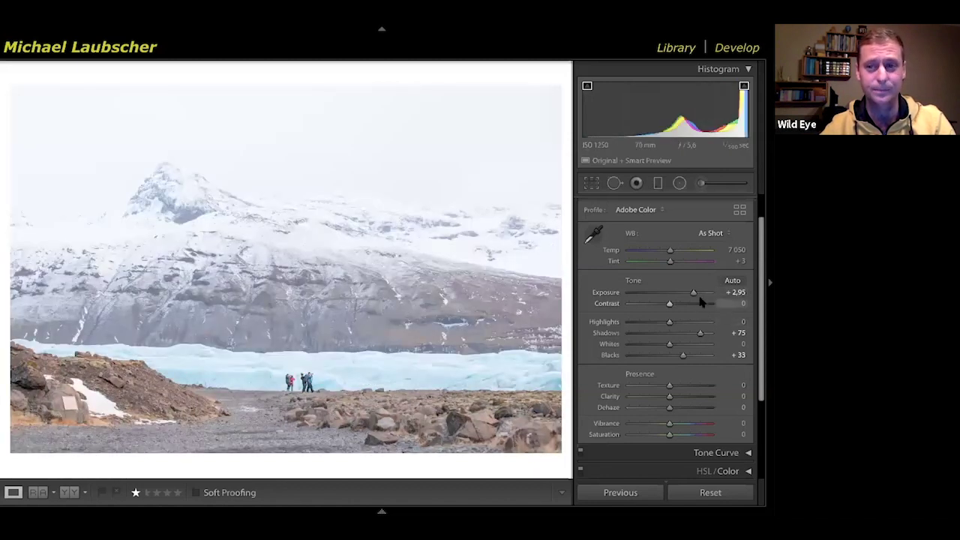
{"action": "left_click_drag", "start_coordinate": [701, 300], "coordinate": [714, 301]}
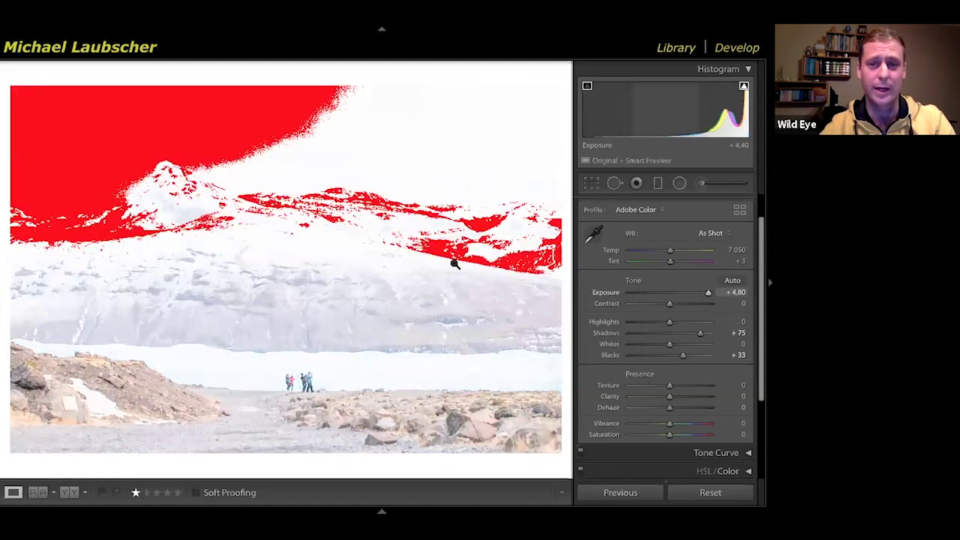
Reset the glacier photo's Exposure to 0.00, removing the red highlight clipping
{"action": "double_click", "coordinate": [602, 293]}
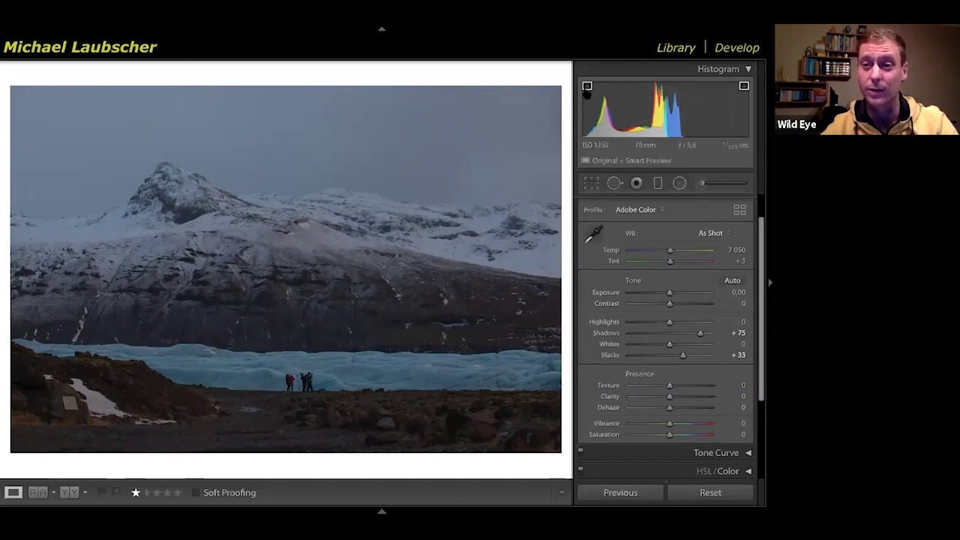
Try Exposure values around +4 to +4.5 while toggling the highlight clipping warning
{"action": "left_click", "coordinate": [706, 293]}
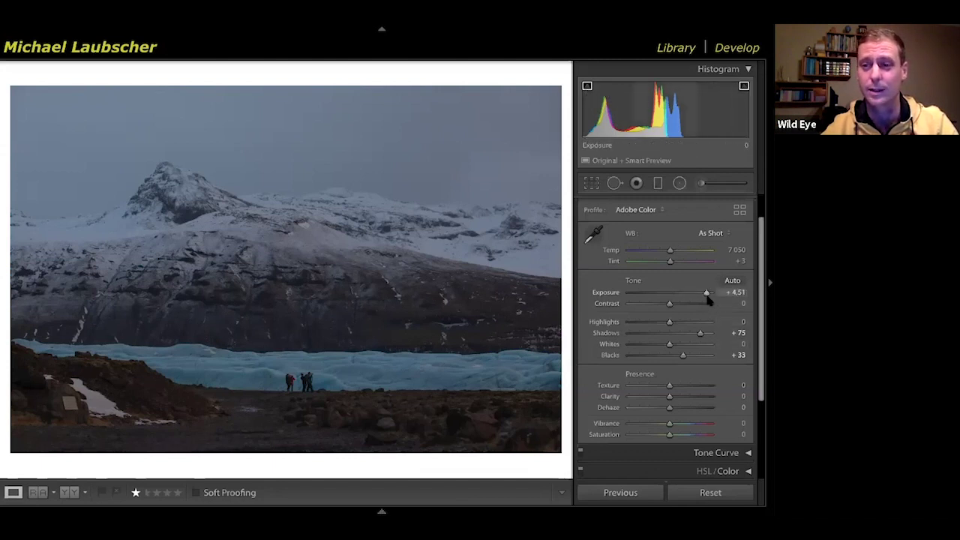
{"action": "left_click_drag", "start_coordinate": [706, 293], "coordinate": [702, 293]}
{"action": "left_click", "coordinate": [743, 86]}
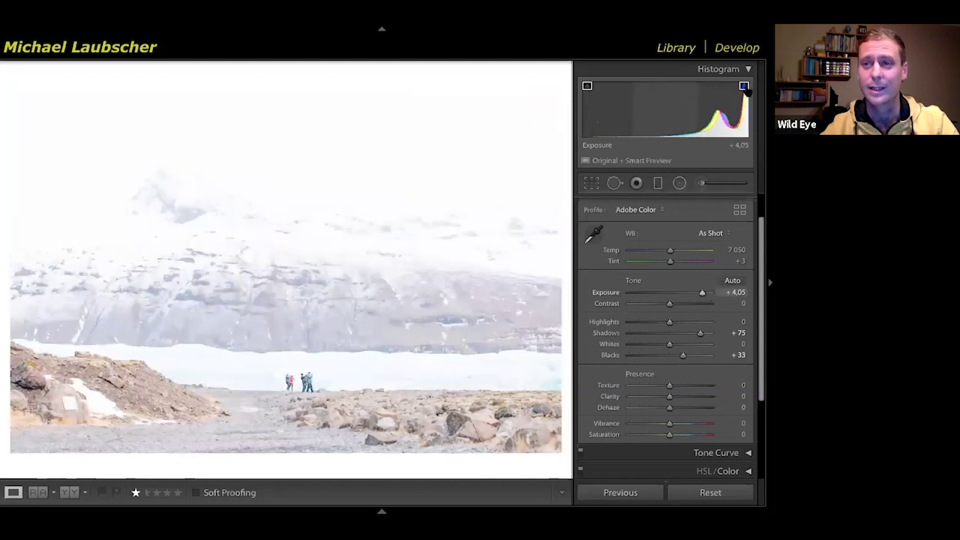
{"action": "left_click_drag", "start_coordinate": [698, 294], "coordinate": [700, 293]}
{"action": "key", "text": "j"}
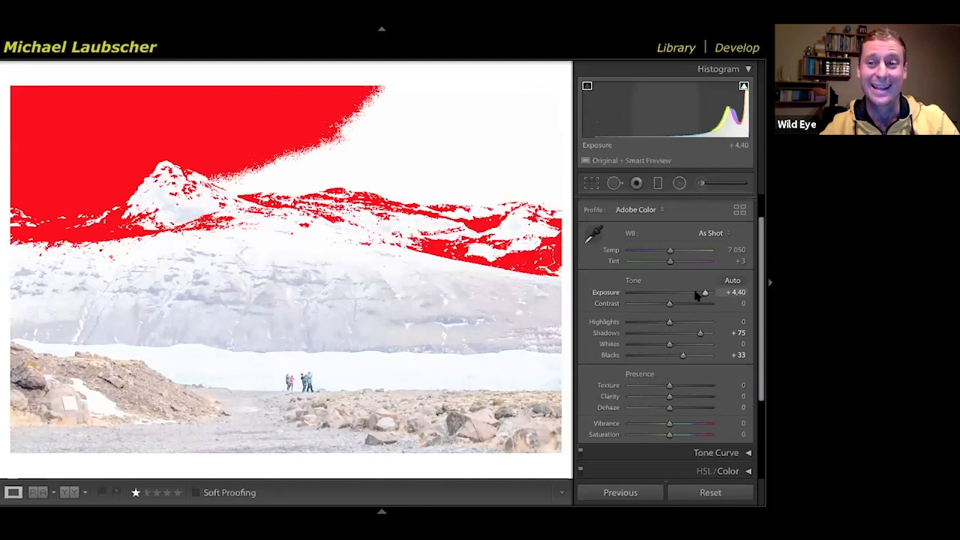
{"action": "key", "text": "j"}
Settle Exposure at +1.05 with both clipping warnings on, then advance to the ice cave photo
{"action": "left_click", "coordinate": [693, 297]}
{"action": "left_click_drag", "start_coordinate": [698, 296], "coordinate": [707, 295]}
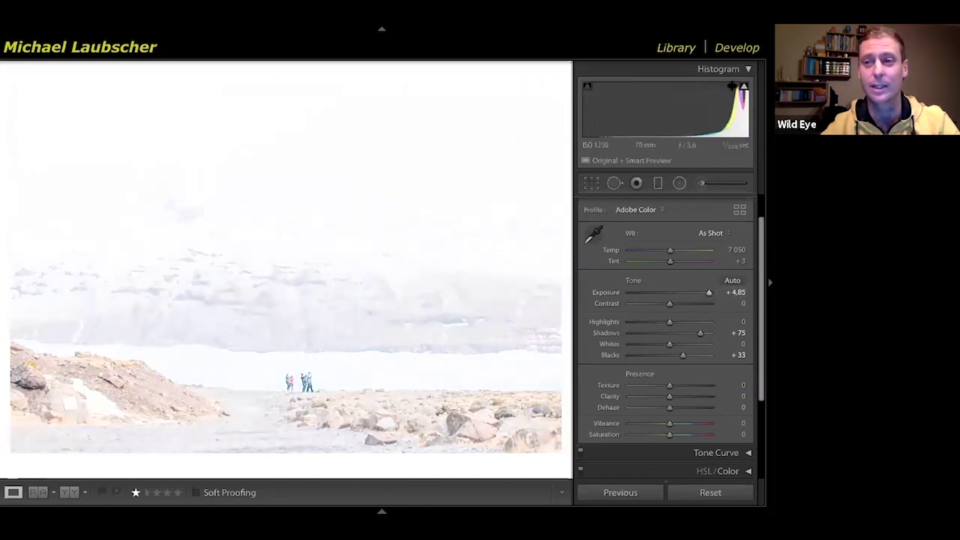
{"action": "left_click", "coordinate": [742, 87]}
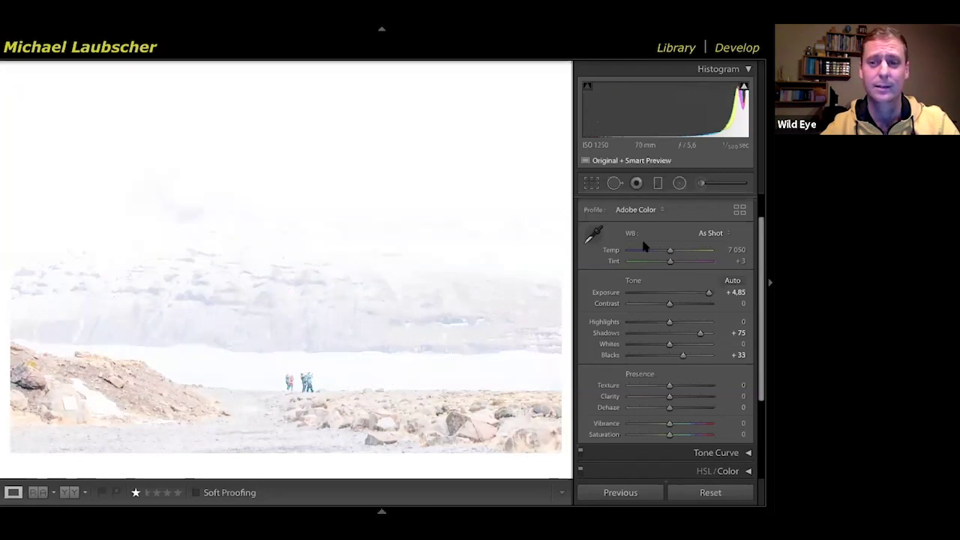
{"action": "key", "text": "j"}
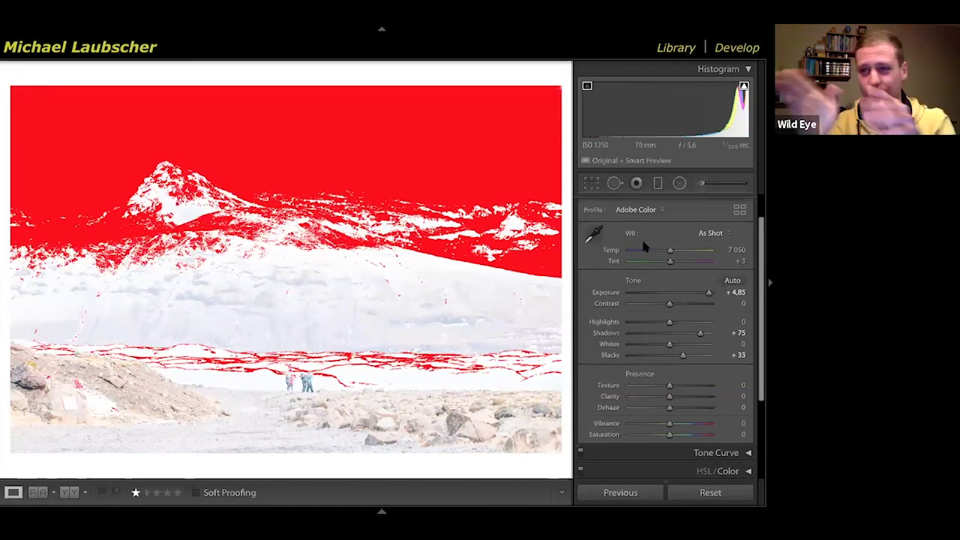
{"action": "left_click_drag", "start_coordinate": [690, 293], "coordinate": [679, 296]}
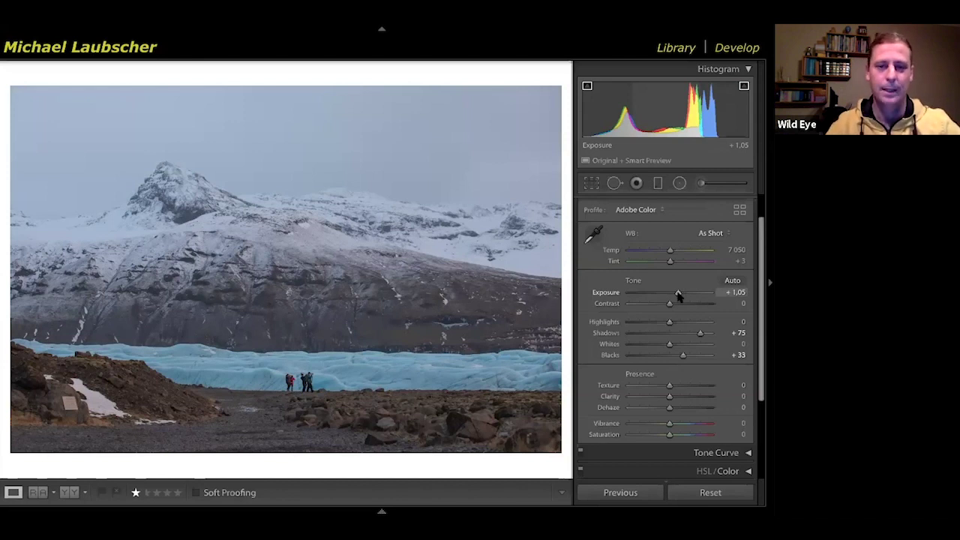
{"action": "key", "text": "Right"}
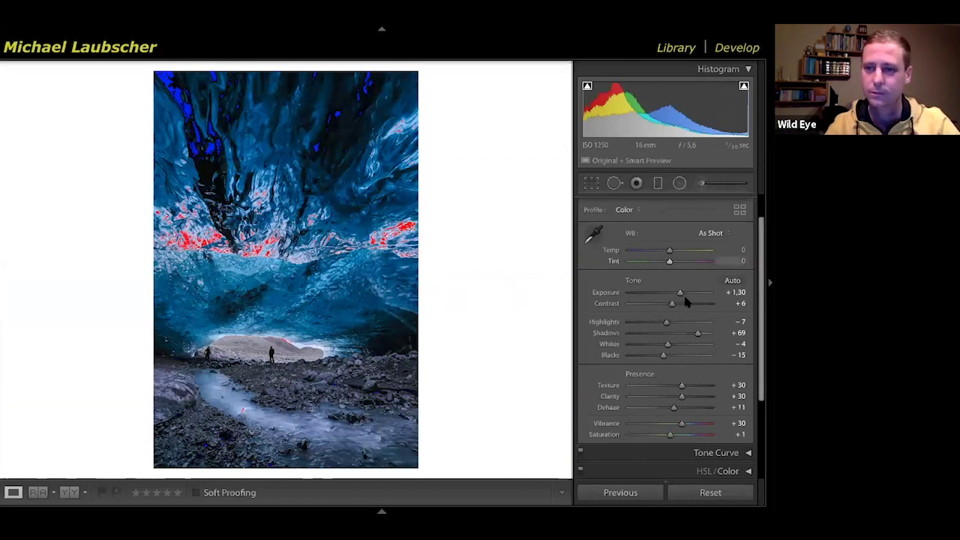
{"action": "double_click", "coordinate": [602, 294]}
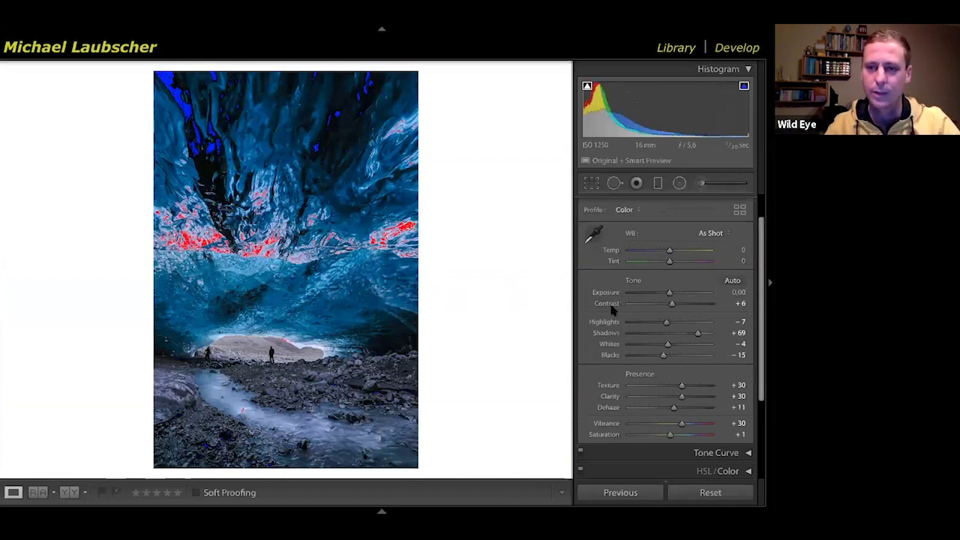
{"action": "left_click_drag", "start_coordinate": [669, 292], "coordinate": [681, 295]}
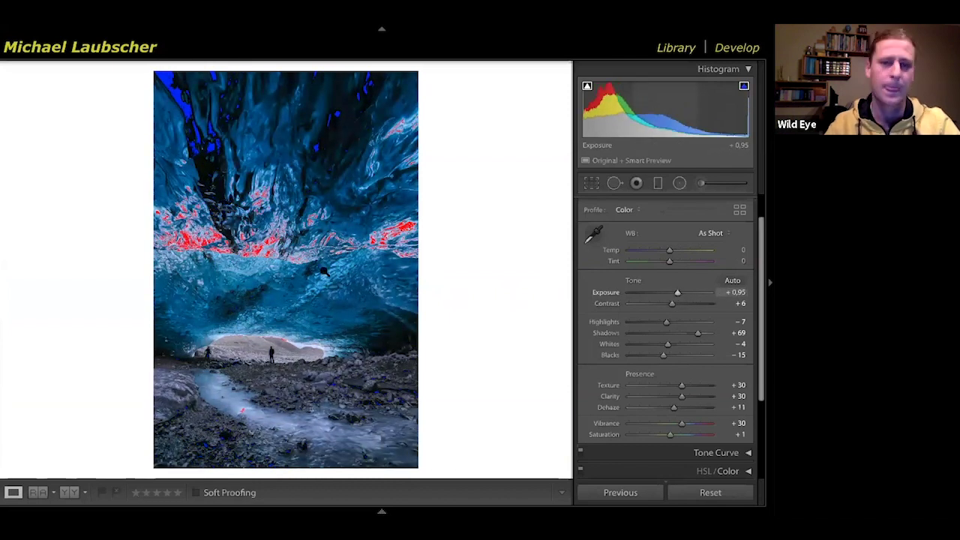
{"action": "key", "text": "j"}
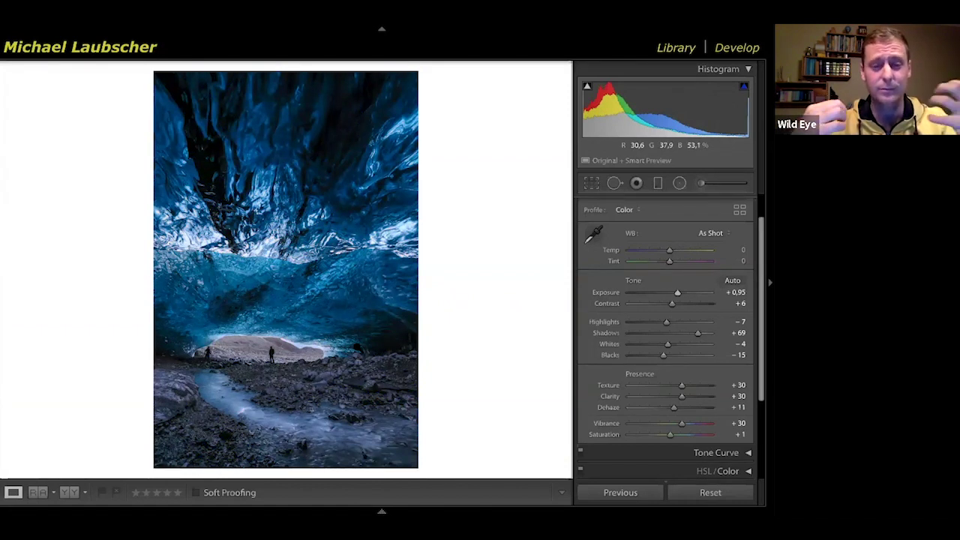
{"action": "key", "text": "j"}
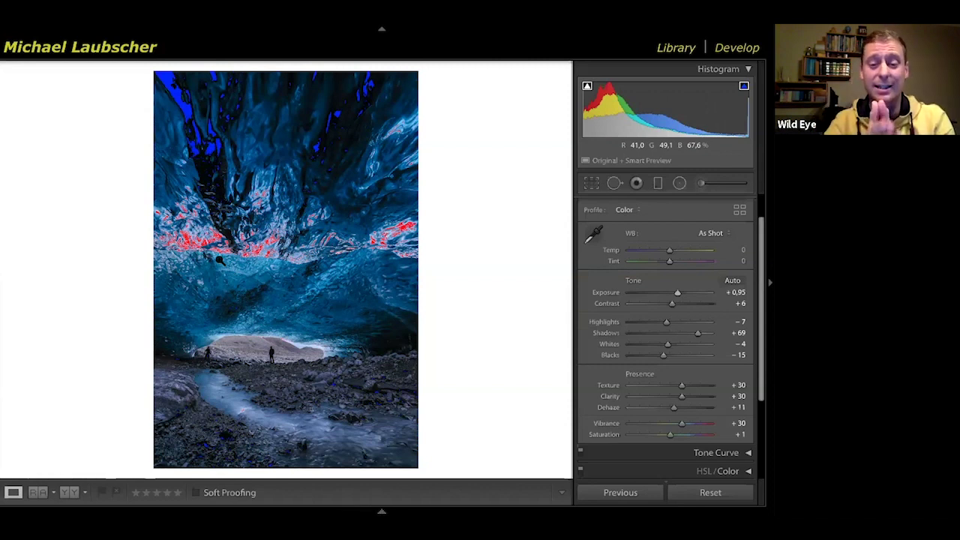
{"action": "key", "text": "j"}
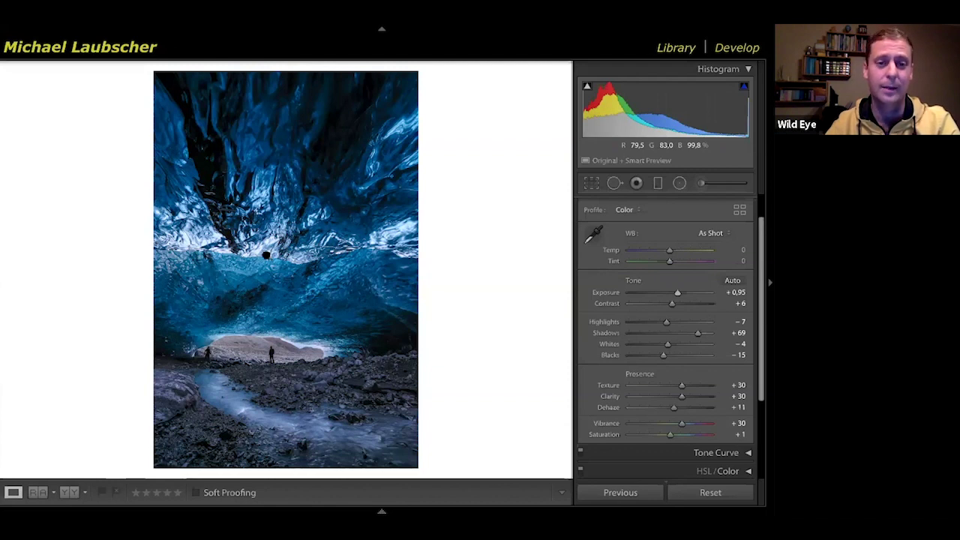
{"action": "left_click", "coordinate": [276, 233]}
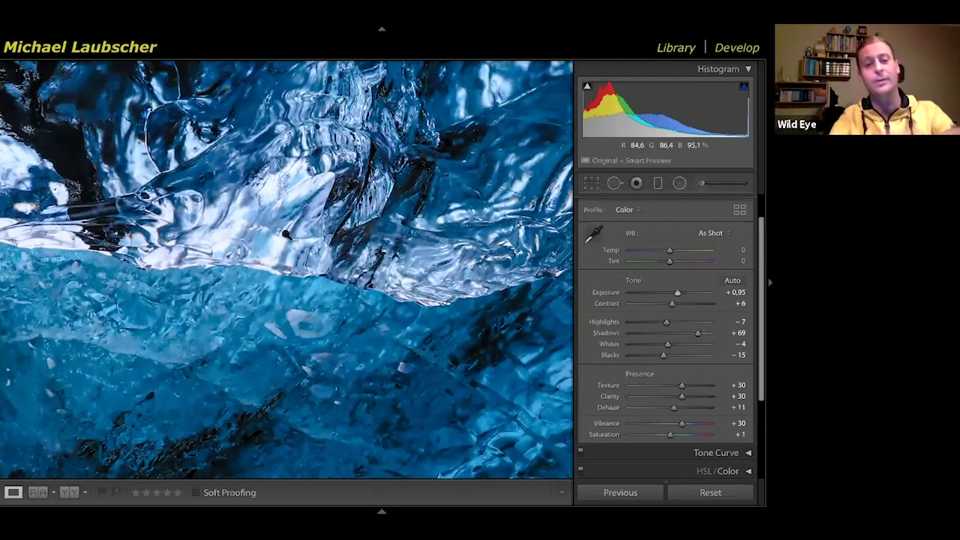
Return the ice cave photo to full view and advance to the elephant photo
{"action": "left_click", "coordinate": [286, 234]}
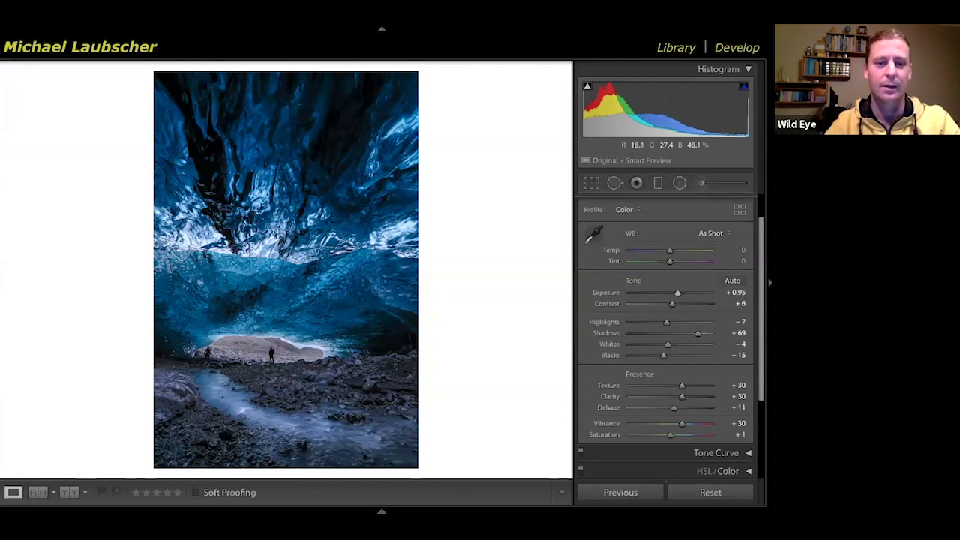
{"action": "key", "text": "Right"}
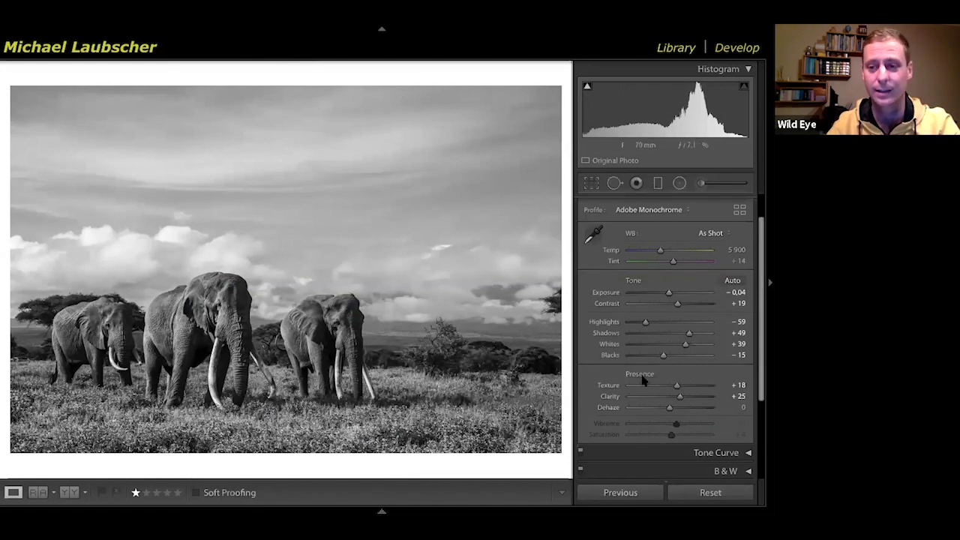
Expand the Black & White Mix section and scroll through the elephant photo's settings
{"action": "scroll", "coordinate": [643, 381], "scroll_direction": "down", "scroll_amount": 3}
{"action": "left_click", "coordinate": [748, 384]}
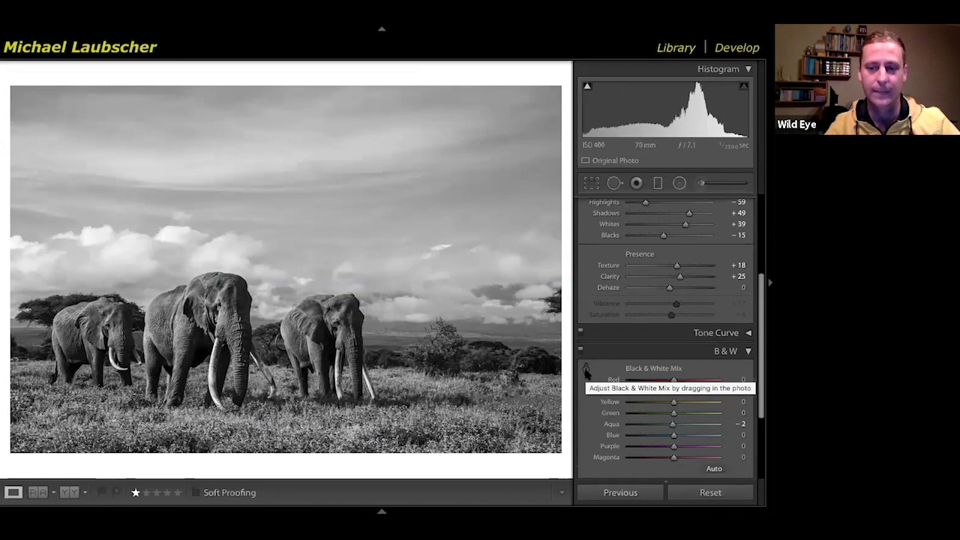
{"action": "scroll", "coordinate": [742, 337], "scroll_direction": "up", "scroll_amount": 1}
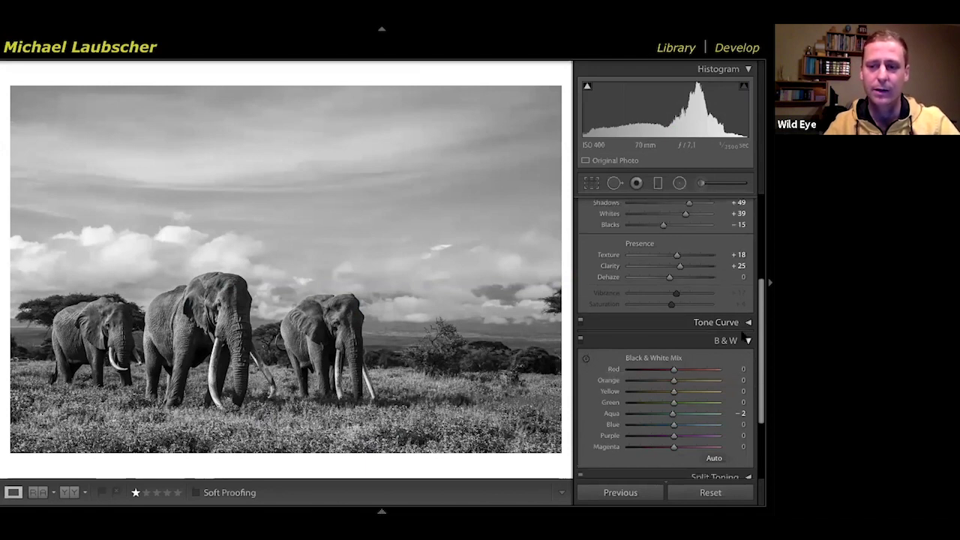
{"action": "scroll", "coordinate": [742, 336], "scroll_direction": "up", "scroll_amount": 6}
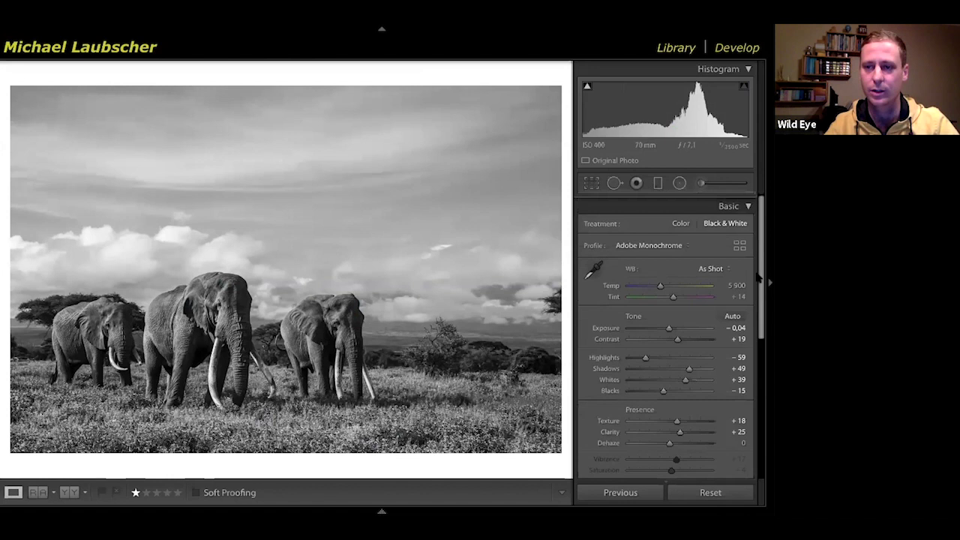
{"action": "scroll", "coordinate": [743, 336], "scroll_direction": "down", "scroll_amount": 10}
{"action": "scroll", "coordinate": [742, 337], "scroll_direction": "up", "scroll_amount": 11}
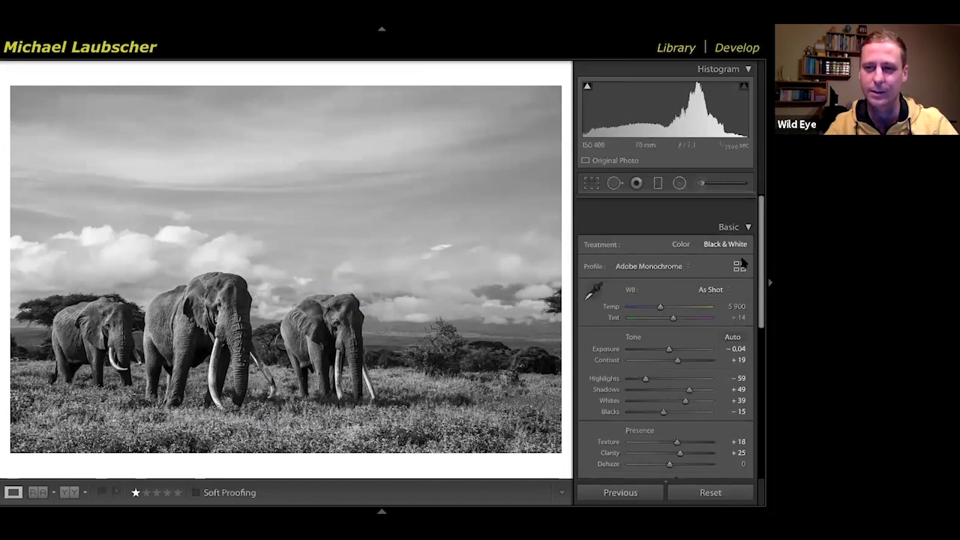
{"action": "scroll", "coordinate": [713, 366], "scroll_direction": "down", "scroll_amount": 8}
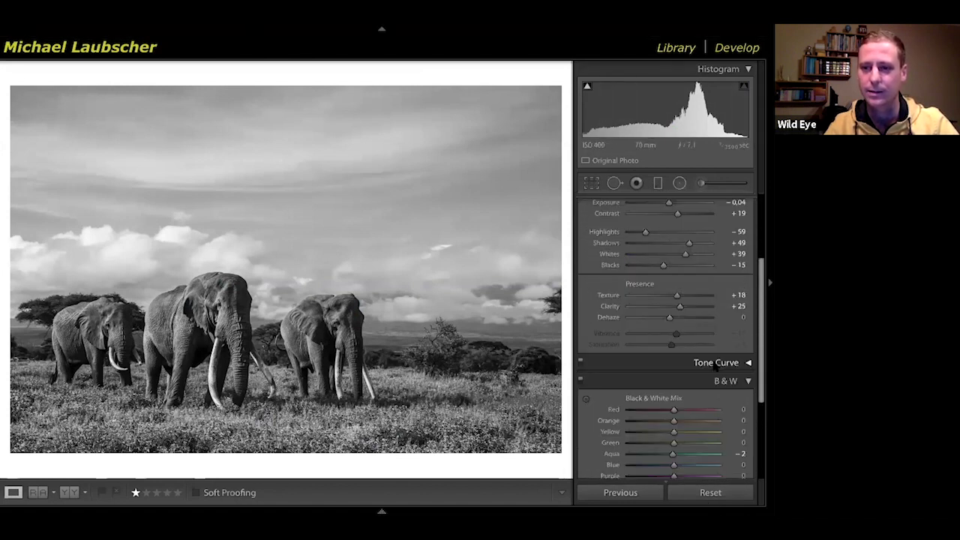
{"action": "scroll", "coordinate": [713, 366], "scroll_direction": "up", "scroll_amount": 8}
{"action": "scroll", "coordinate": [713, 365], "scroll_direction": "down", "scroll_amount": 8}
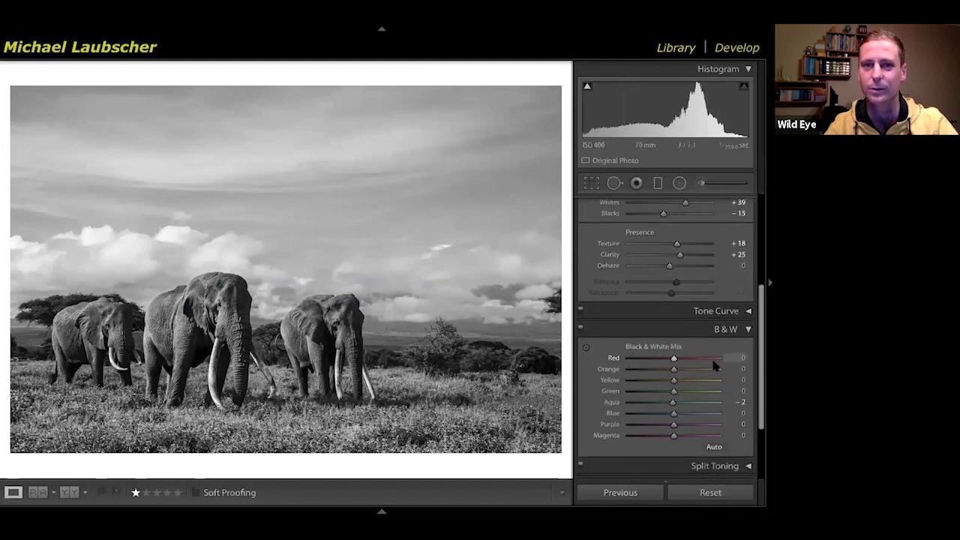
{"action": "scroll", "coordinate": [713, 365], "scroll_direction": "up", "scroll_amount": 8}
{"action": "scroll", "coordinate": [713, 365], "scroll_direction": "down", "scroll_amount": 8}
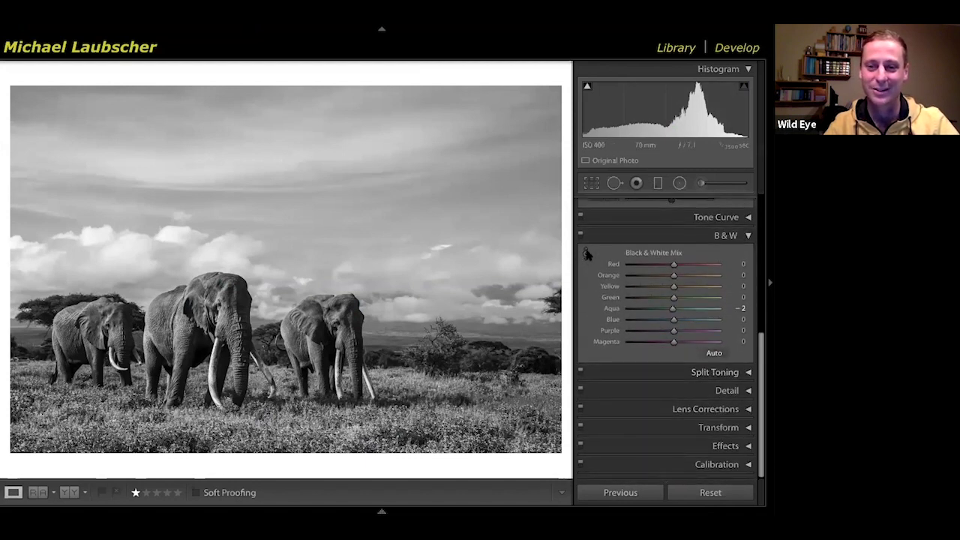
{"action": "scroll", "coordinate": [726, 279], "scroll_direction": "up", "scroll_amount": 8}
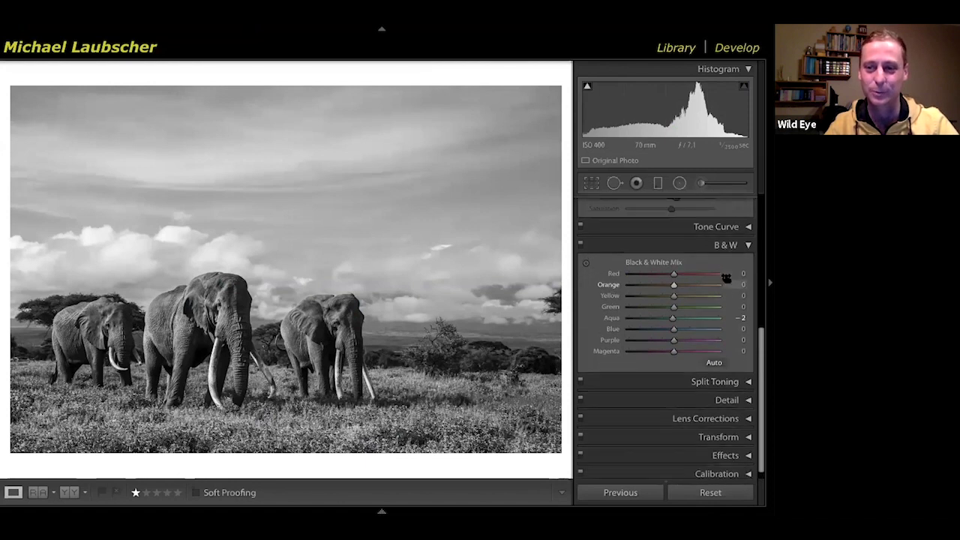
{"action": "scroll", "coordinate": [725, 278], "scroll_direction": "down", "scroll_amount": 2}
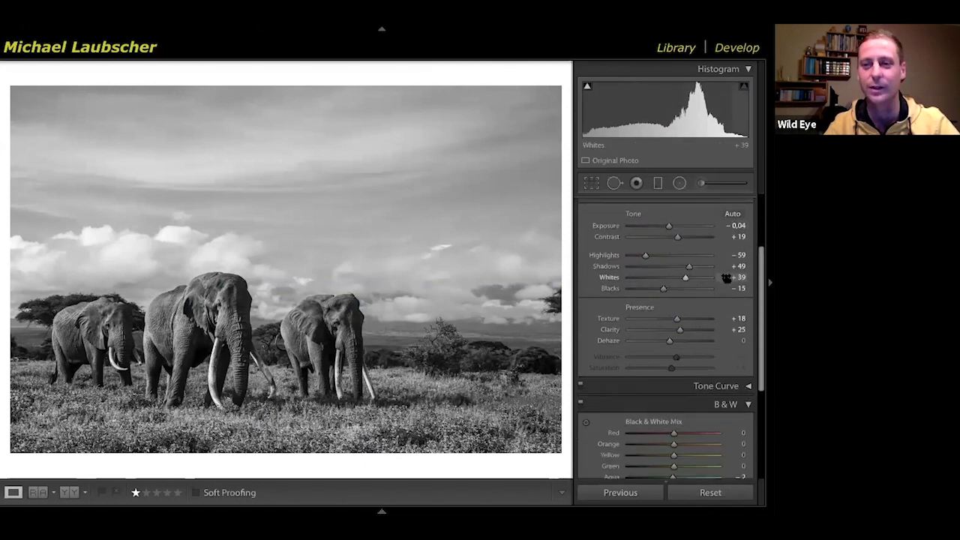
{"action": "scroll", "coordinate": [726, 278], "scroll_direction": "down", "scroll_amount": 3}
{"action": "scroll", "coordinate": [726, 278], "scroll_direction": "up", "scroll_amount": 8}
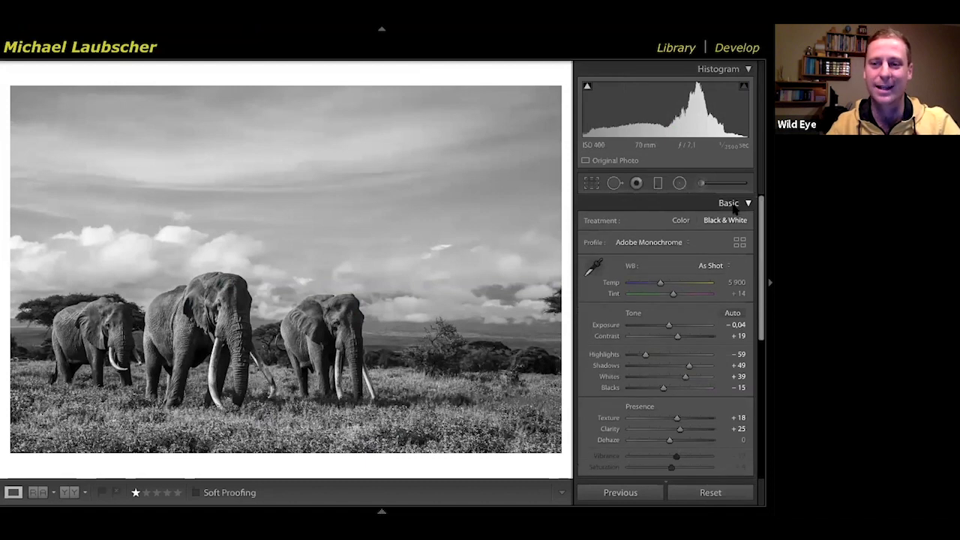
Review the Basic settings: Adobe Monochrome, Contrast +19, Highlights −59, Shadows +49, Whites +39
{"action": "left_click", "coordinate": [733, 203]}
{"action": "scroll", "coordinate": [722, 387], "scroll_direction": "down", "scroll_amount": 8}
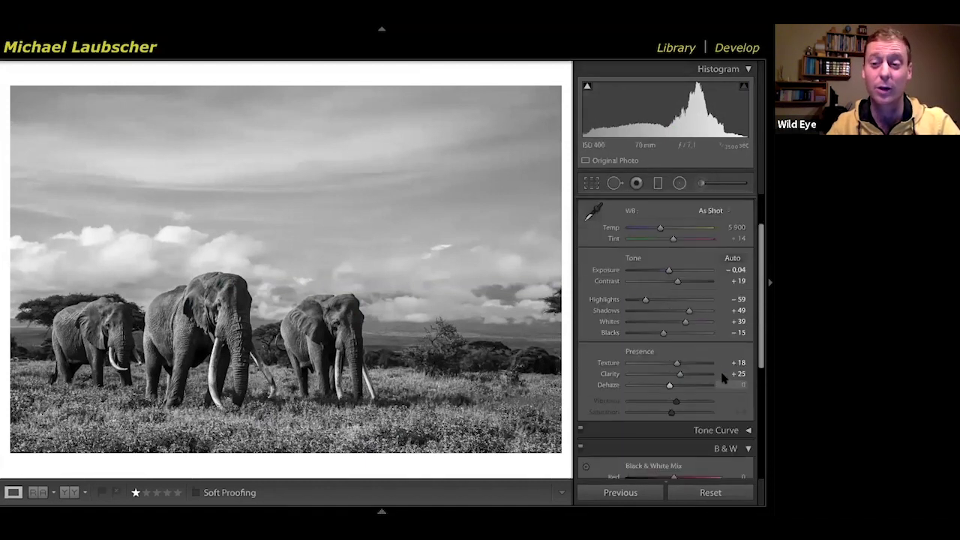
{"action": "scroll", "coordinate": [715, 341], "scroll_direction": "up", "scroll_amount": 6}
{"action": "scroll", "coordinate": [714, 341], "scroll_direction": "up", "scroll_amount": 1}
{"action": "scroll", "coordinate": [714, 341], "scroll_direction": "down", "scroll_amount": 8}
{"action": "scroll", "coordinate": [715, 339], "scroll_direction": "down", "scroll_amount": 3}
{"action": "scroll", "coordinate": [714, 338], "scroll_direction": "up", "scroll_amount": 6}
{"action": "scroll", "coordinate": [713, 333], "scroll_direction": "down", "scroll_amount": 6}
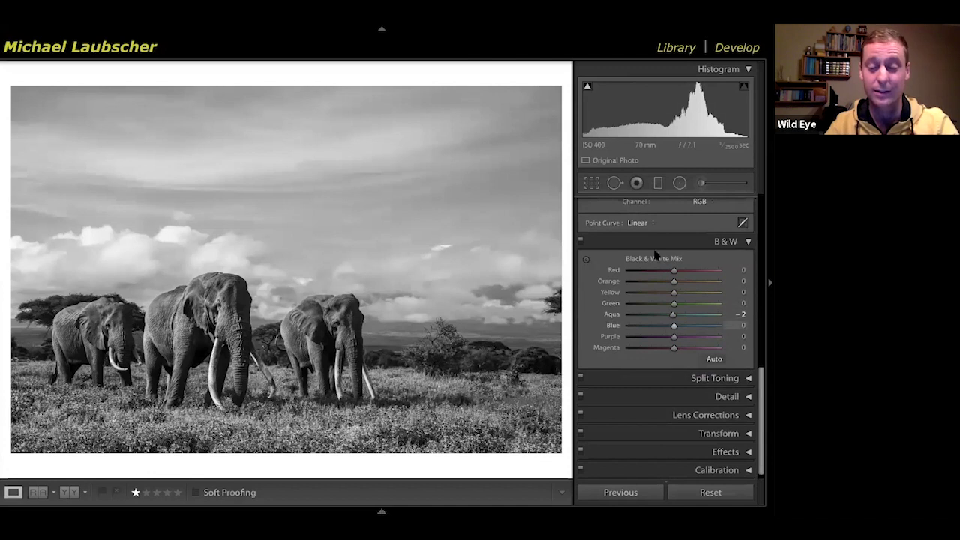
{"action": "scroll", "coordinate": [679, 223], "scroll_direction": "up", "scroll_amount": 8}
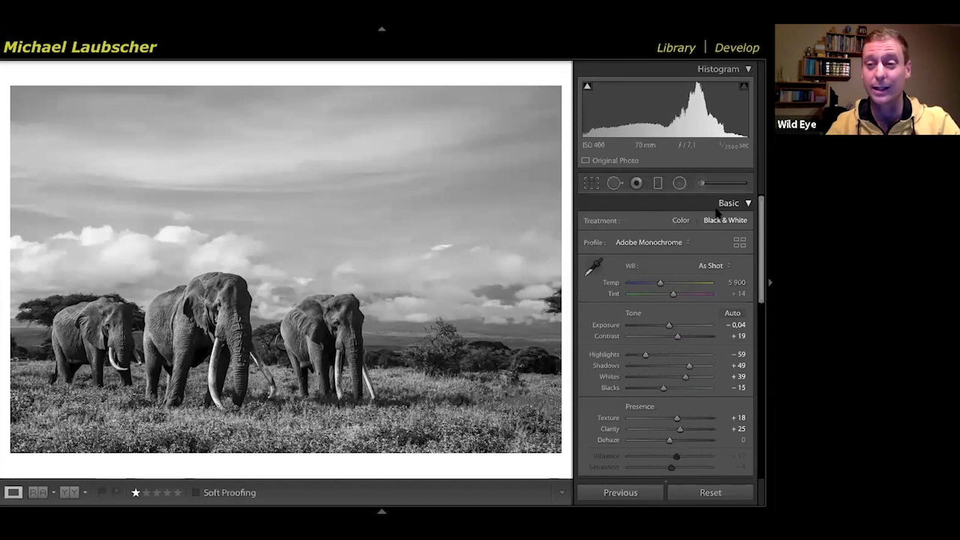
Turn on Solo Mode from the panel header context menu
{"action": "right_click", "coordinate": [729, 211]}
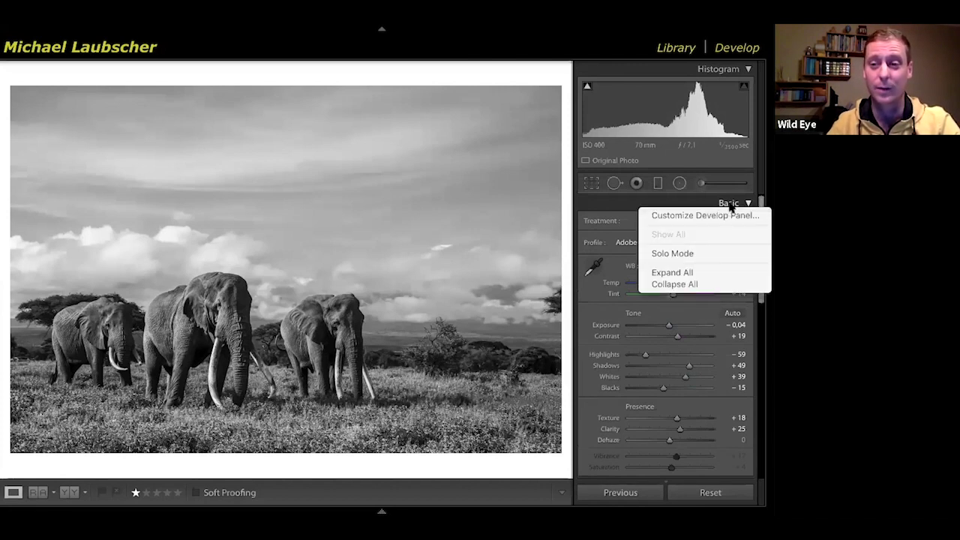
{"action": "left_click", "coordinate": [728, 207]}
{"action": "scroll", "coordinate": [705, 349], "scroll_direction": "down", "scroll_amount": 5}
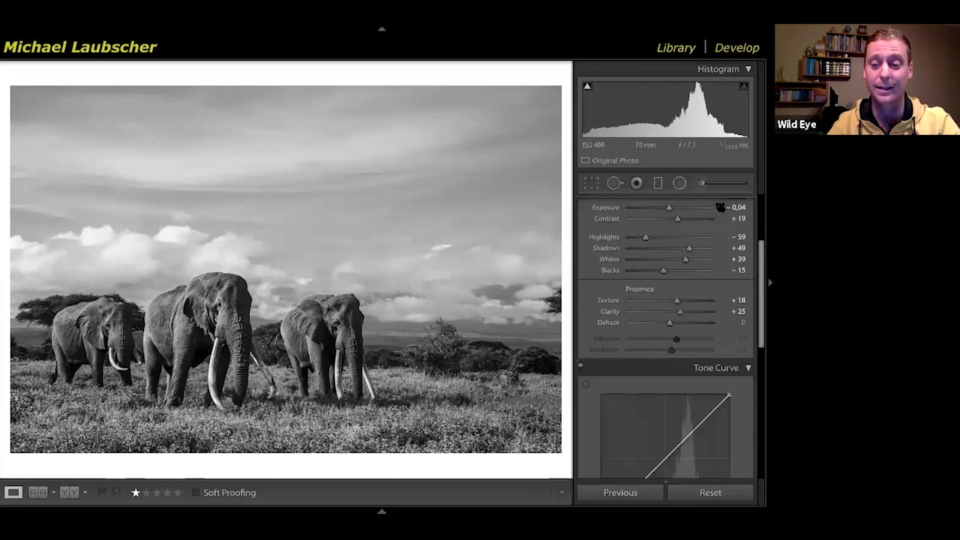
{"action": "right_click", "coordinate": [706, 342]}
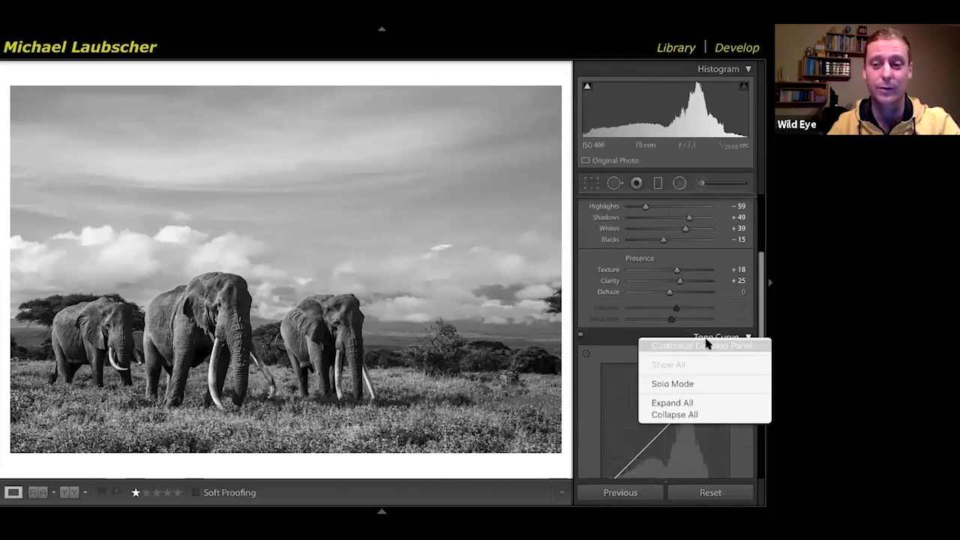
{"action": "left_click", "coordinate": [674, 386]}
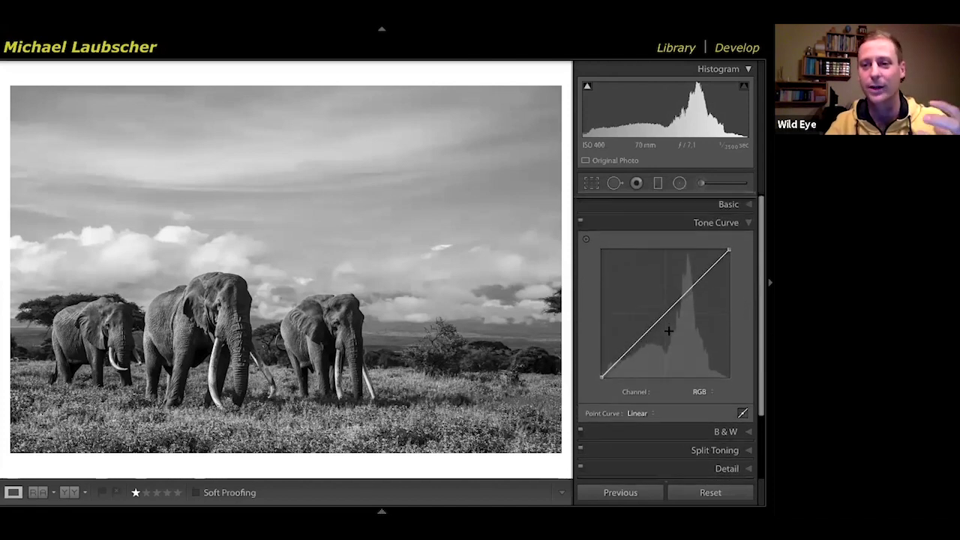
Open the Basic, B&W and Split Toning sections in turn to test solo behaviour
{"action": "left_click", "coordinate": [731, 203]}
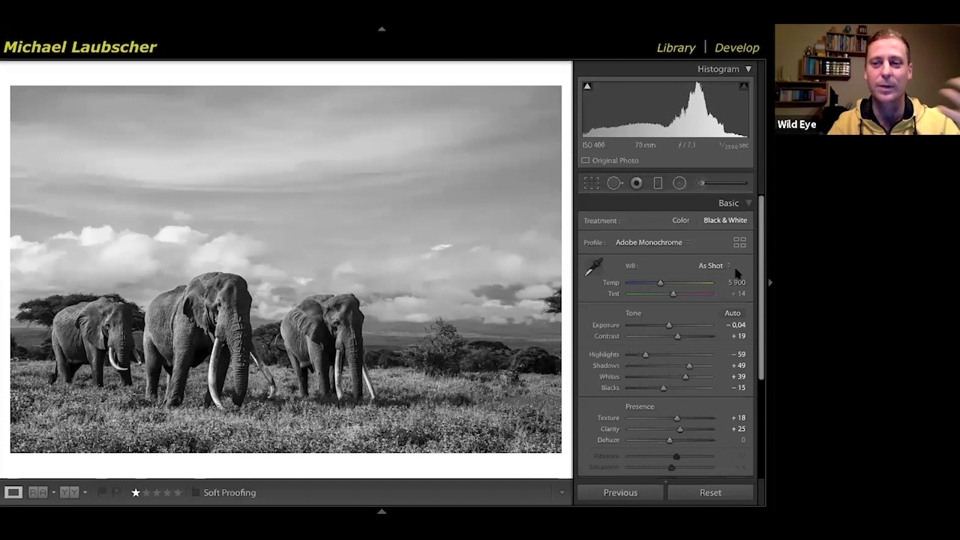
{"action": "scroll", "coordinate": [739, 408], "scroll_direction": "down", "scroll_amount": 3}
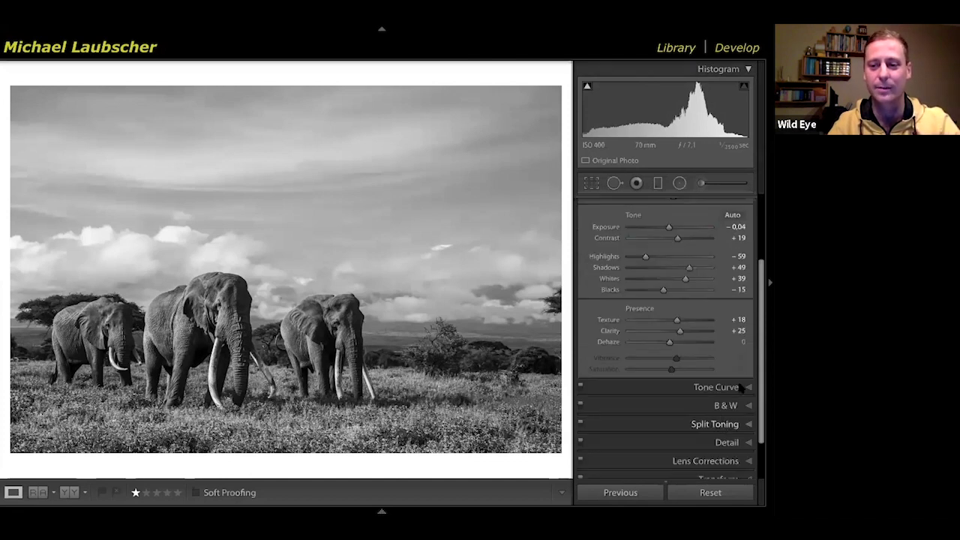
{"action": "scroll", "coordinate": [748, 370], "scroll_direction": "down", "scroll_amount": 2}
{"action": "left_click", "coordinate": [726, 365]}
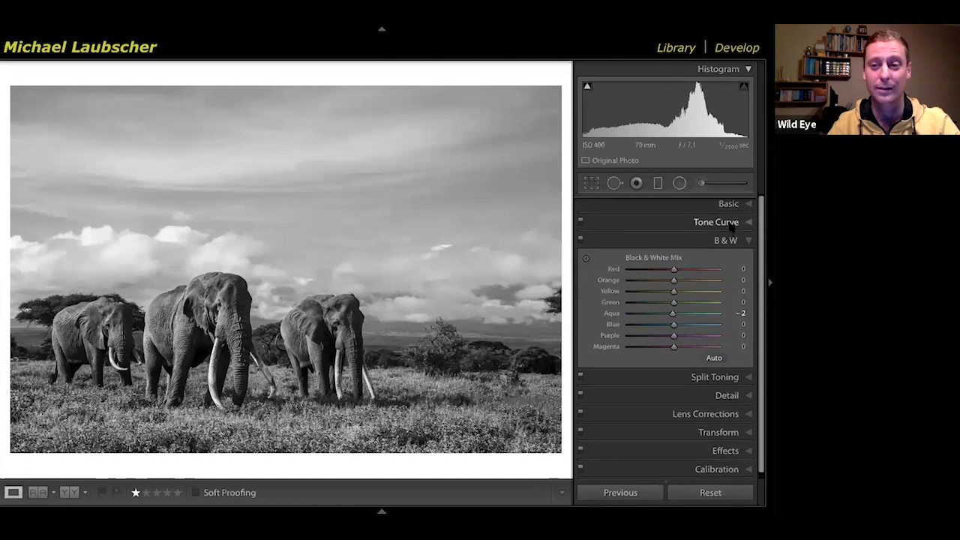
{"action": "left_click", "coordinate": [704, 376]}
{"action": "left_click", "coordinate": [747, 259]}
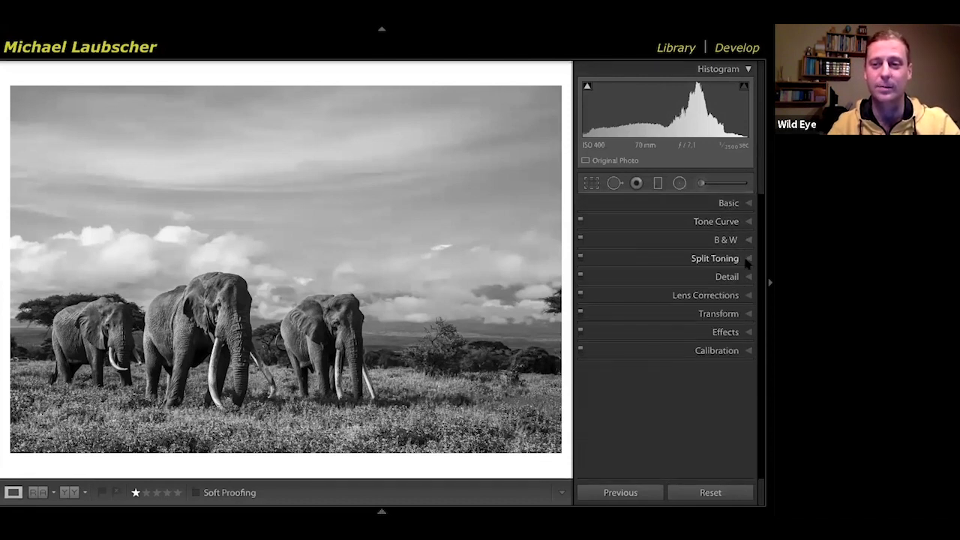
{"action": "right_click", "coordinate": [742, 261]}
{"action": "left_click", "coordinate": [743, 278]}
Open the Detail, Split Toning, Tone Curve and Basic sections one after another
{"action": "left_click", "coordinate": [746, 276]}
{"action": "scroll", "coordinate": [739, 238], "scroll_direction": "up", "scroll_amount": 1}
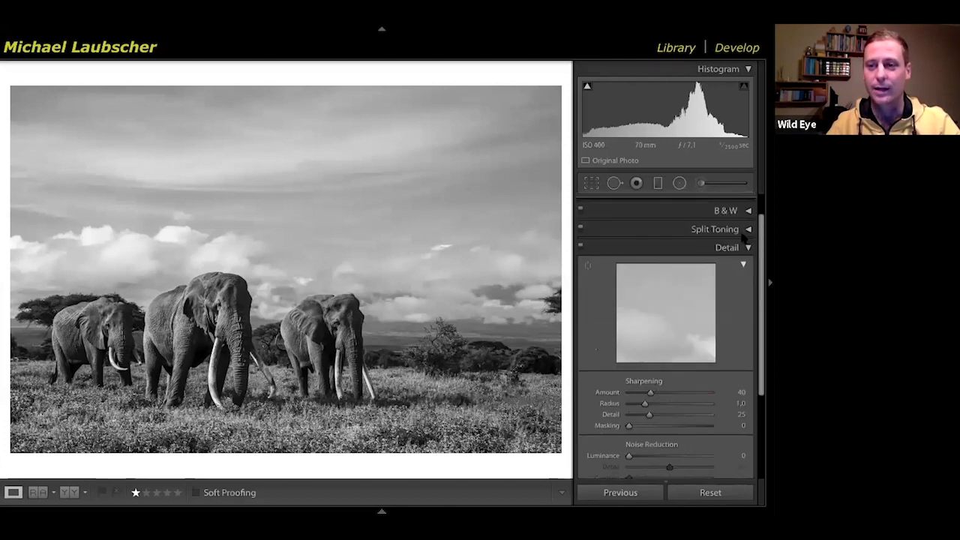
{"action": "left_click", "coordinate": [742, 231]}
{"action": "scroll", "coordinate": [743, 234], "scroll_direction": "up", "scroll_amount": 1}
{"action": "left_click", "coordinate": [746, 222]}
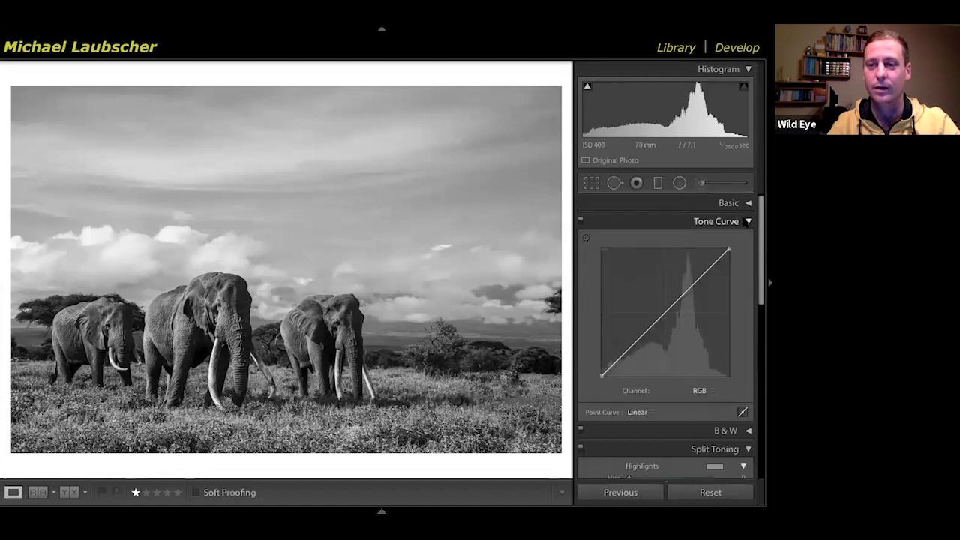
{"action": "left_click", "coordinate": [746, 204]}
{"action": "scroll", "coordinate": [726, 272], "scroll_direction": "down", "scroll_amount": 10}
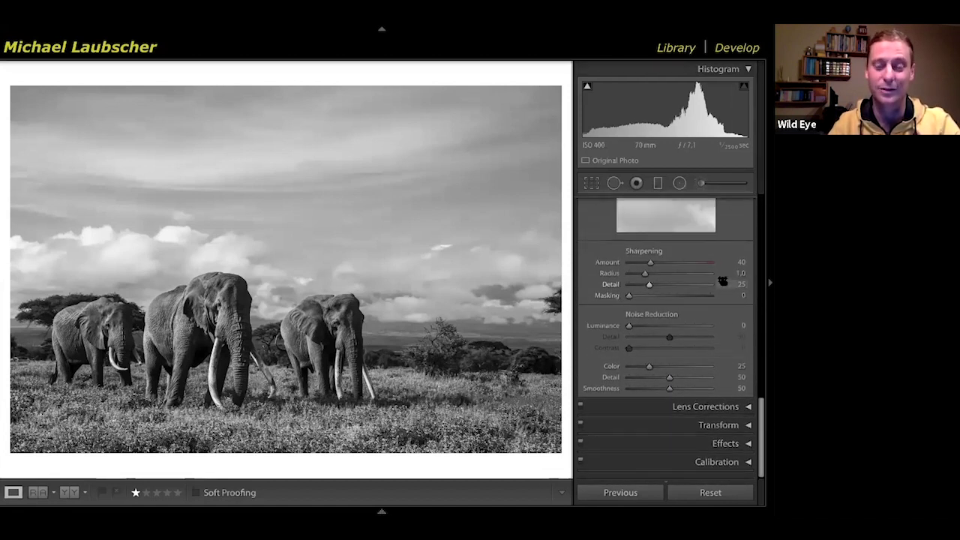
{"action": "scroll", "coordinate": [723, 281], "scroll_direction": "up", "scroll_amount": 10}
{"action": "scroll", "coordinate": [723, 281], "scroll_direction": "down", "scroll_amount": 5}
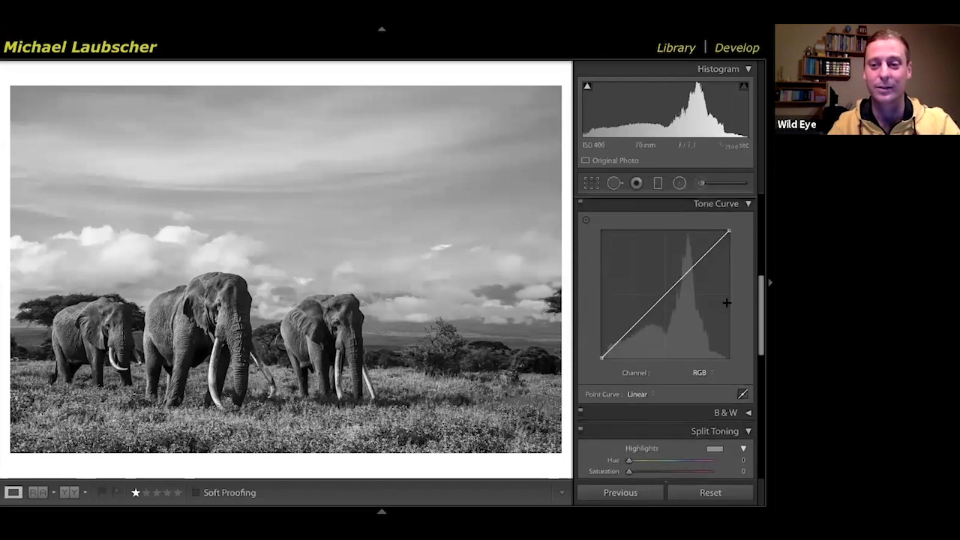
Set Solo Mode again and expand the Black & White Mix, showing Aqua at −2
{"action": "right_click", "coordinate": [731, 424]}
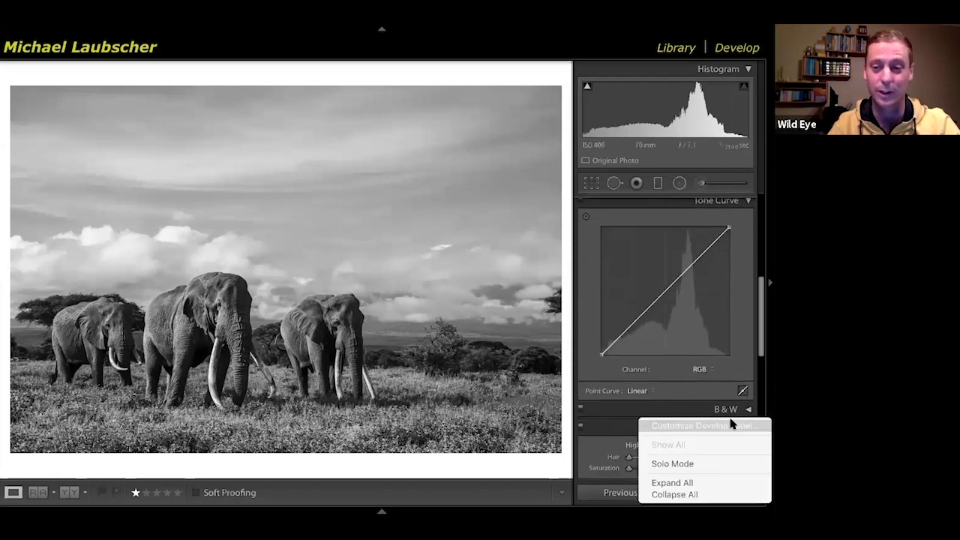
{"action": "left_click", "coordinate": [701, 464]}
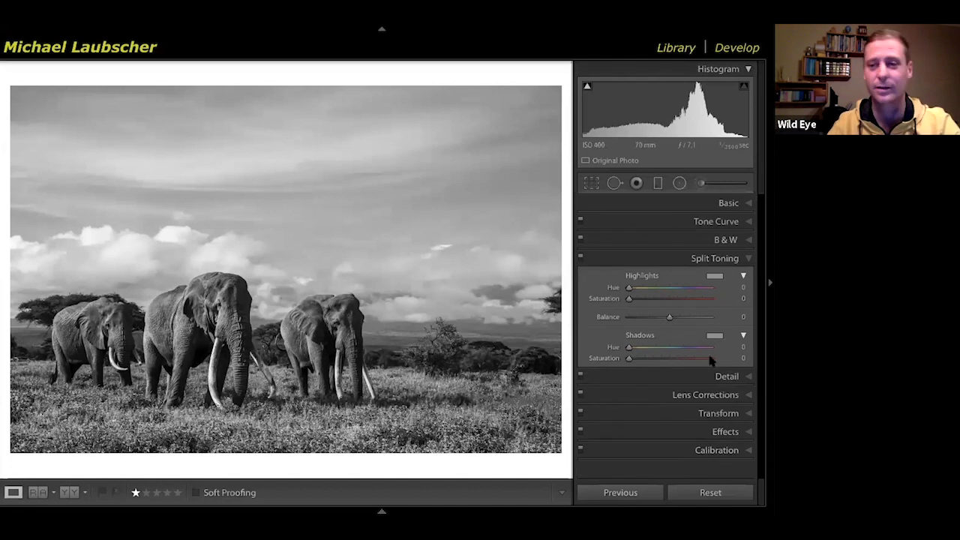
{"action": "left_click", "coordinate": [743, 242]}
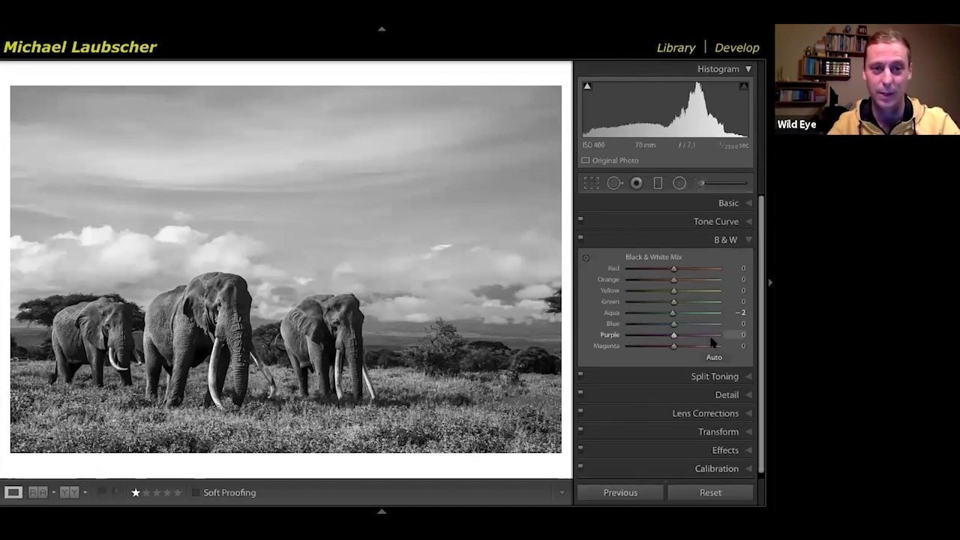
Compare the elephant photo in colour and B&W with V, then activate the B&W targeted adjustment tool
{"action": "left_click", "coordinate": [586, 259]}
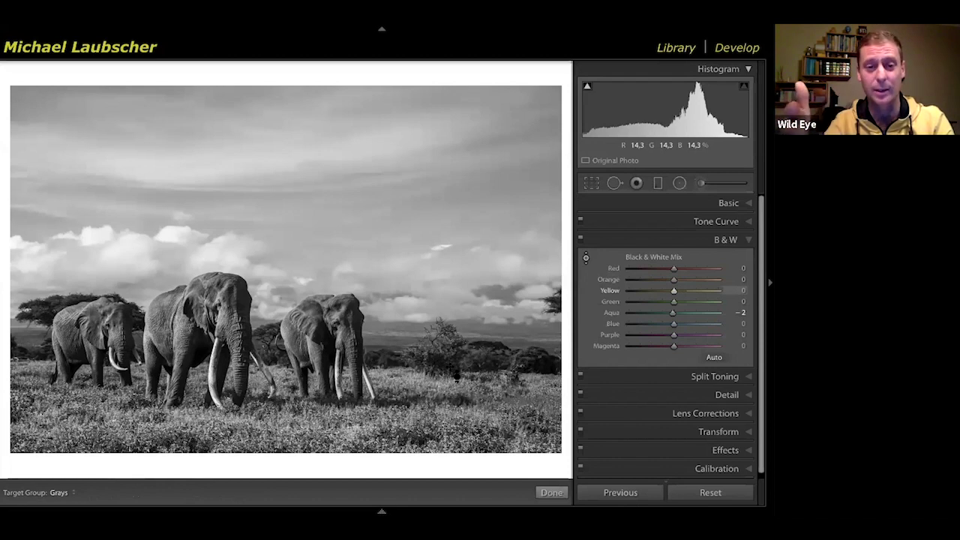
{"action": "key", "text": "v"}
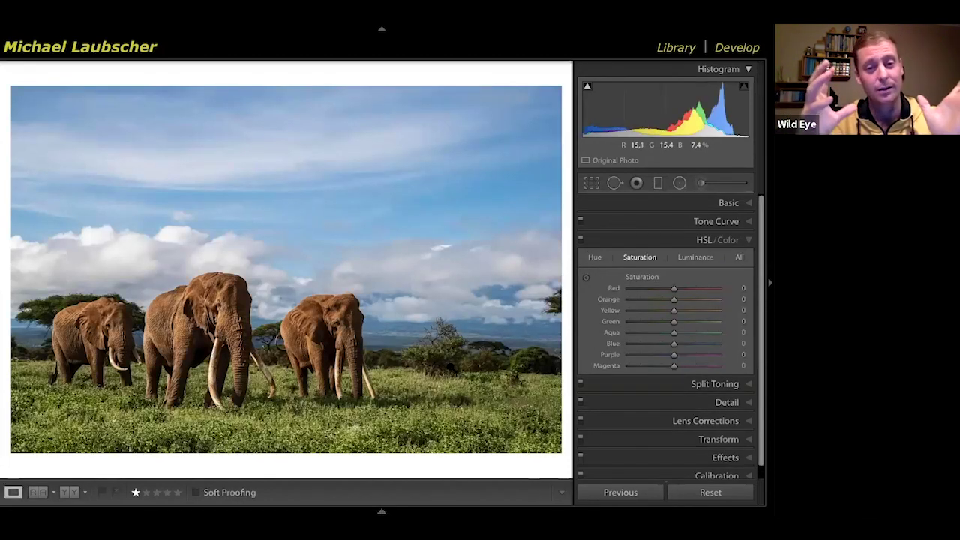
{"action": "key", "text": "v"}
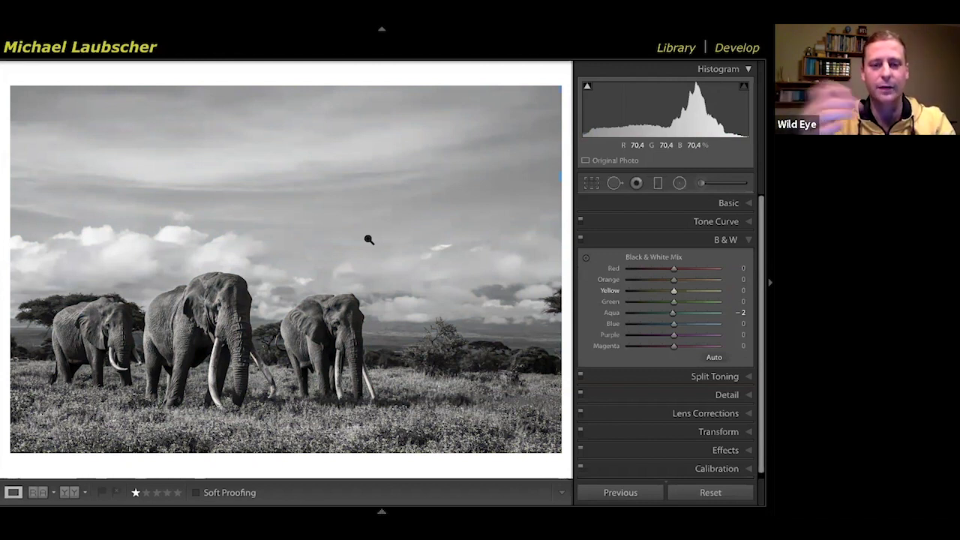
{"action": "key", "text": "v"}
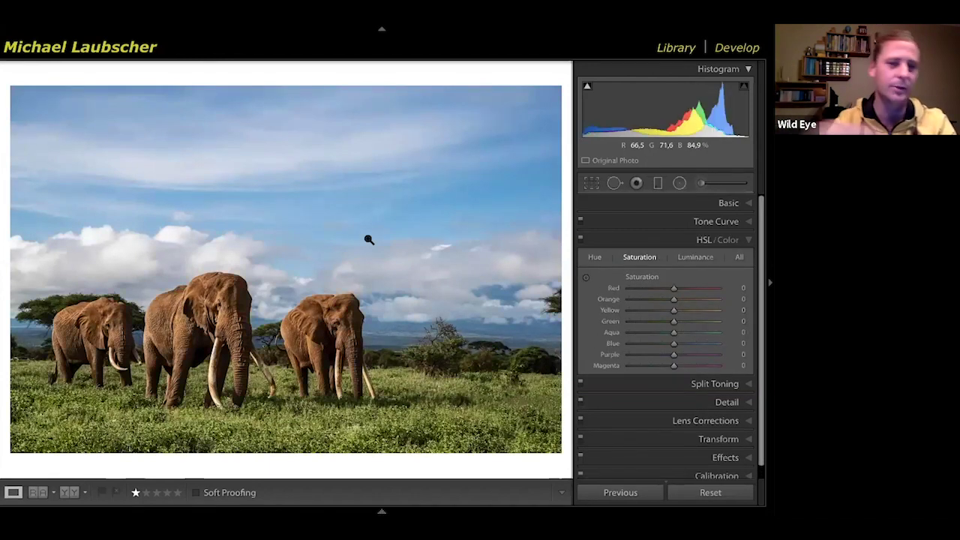
{"action": "key", "text": "v"}
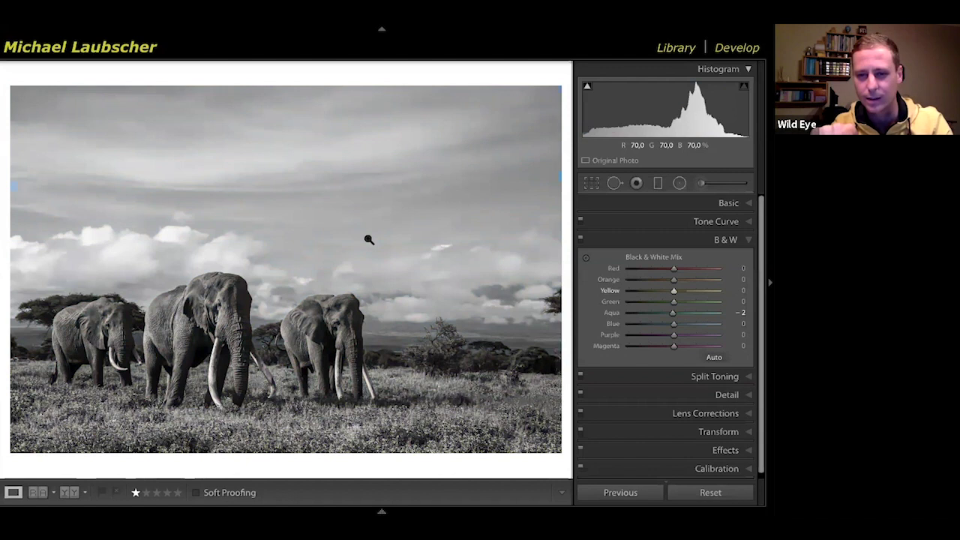
{"action": "left_click", "coordinate": [586, 257]}
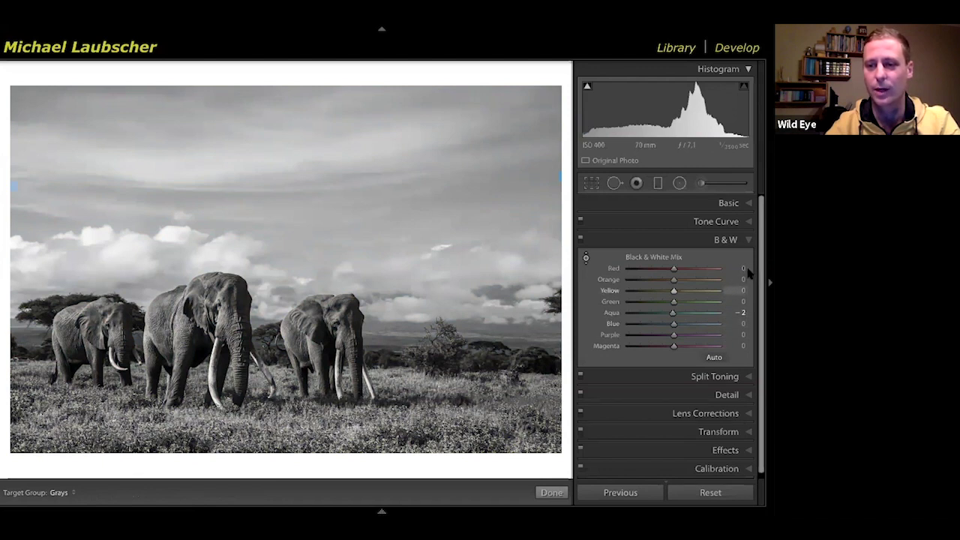
Reset the Aqua value in the Black & White Mix to 0
{"action": "double_click", "coordinate": [613, 313]}
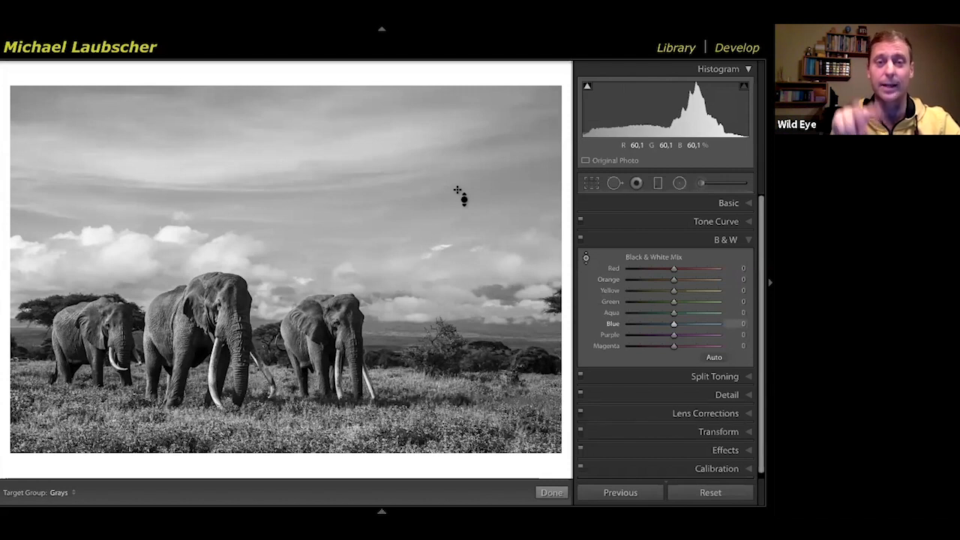
Set the B&W mix to Blue −41, Orange +18, Yellow +2 and Green −20
{"action": "key", "text": "Down"}
{"action": "key", "text": "Down"}
{"action": "key", "text": "Down"}
{"action": "key", "text": "Down"}
{"action": "key", "text": "Down"}
{"action": "key", "text": "Down"}
{"action": "key", "text": "Down"}
{"action": "key", "text": "Down"}
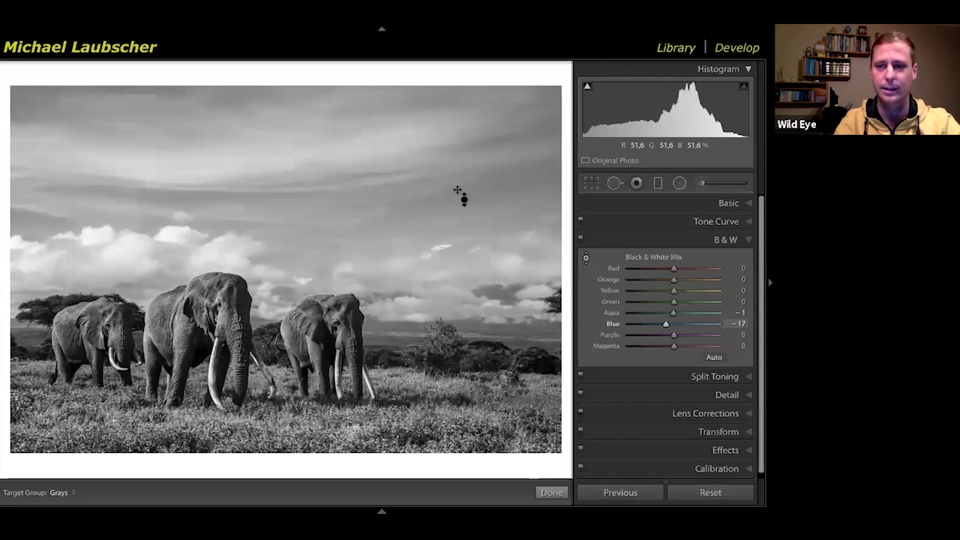
{"action": "key", "text": "Down"}
{"action": "key", "text": "Down"}
{"action": "key", "text": "Down"}
{"action": "key", "text": "Down"}
{"action": "key", "text": "Down"}
{"action": "key", "text": "Down"}
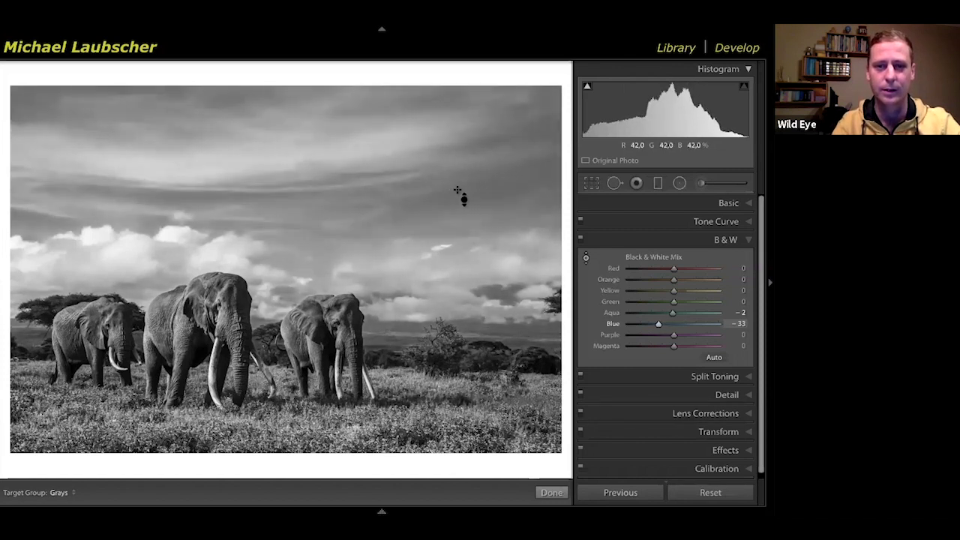
{"action": "key", "text": "Down"}
{"action": "key", "text": "Down"}
{"action": "key", "text": "Down"}
{"action": "key", "text": "Down"}
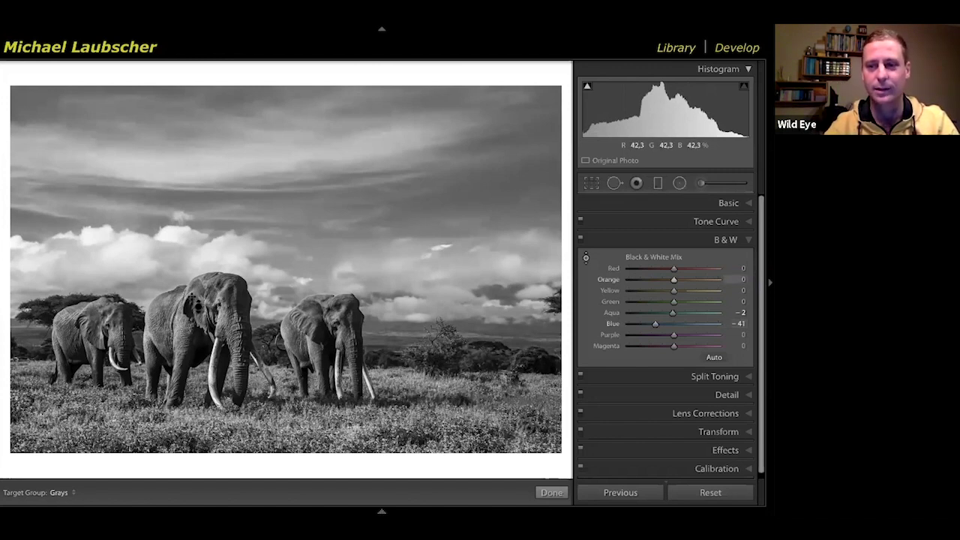
{"action": "key", "text": "Up"}
{"action": "key", "text": "Up"}
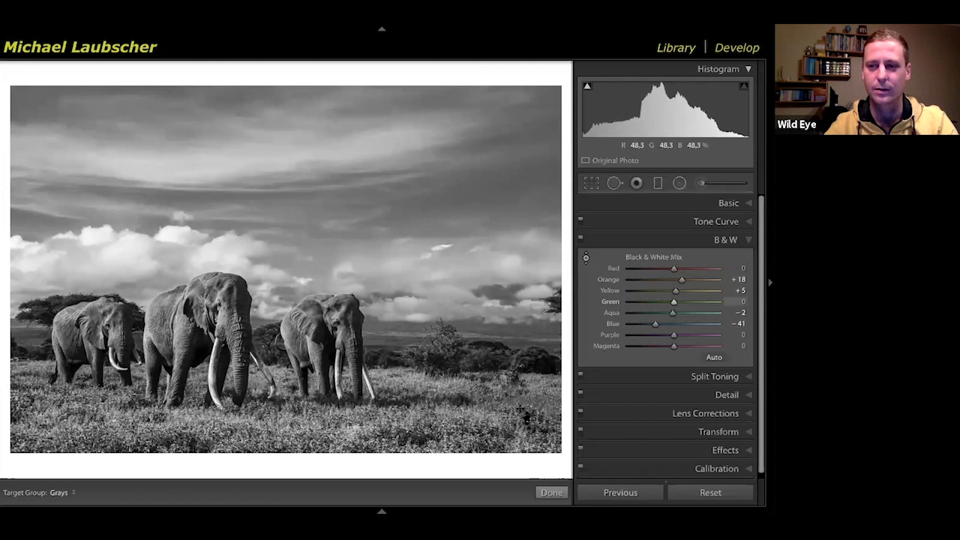
{"action": "left_click_drag", "start_coordinate": [524, 414], "coordinate": [526, 423]}
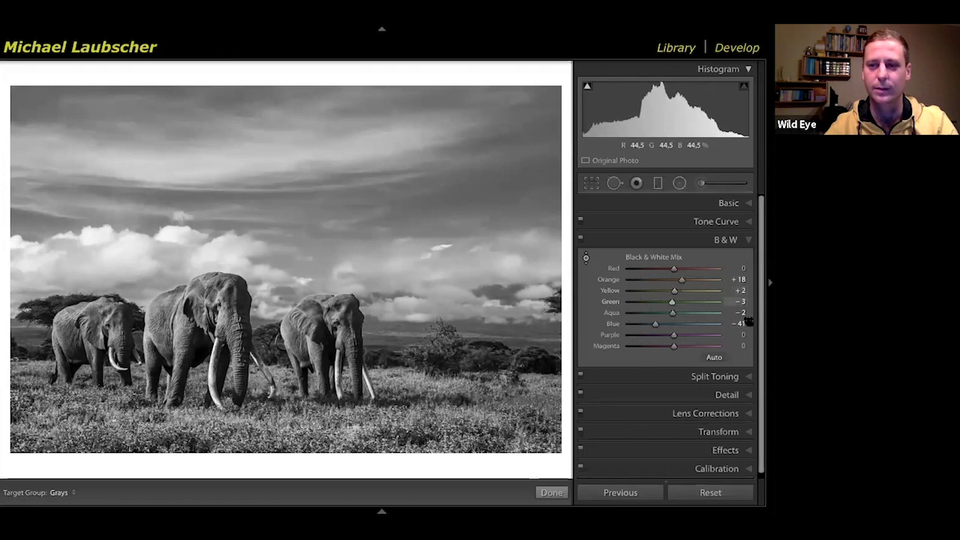
{"action": "left_click_drag", "start_coordinate": [670, 306], "coordinate": [663, 305]}
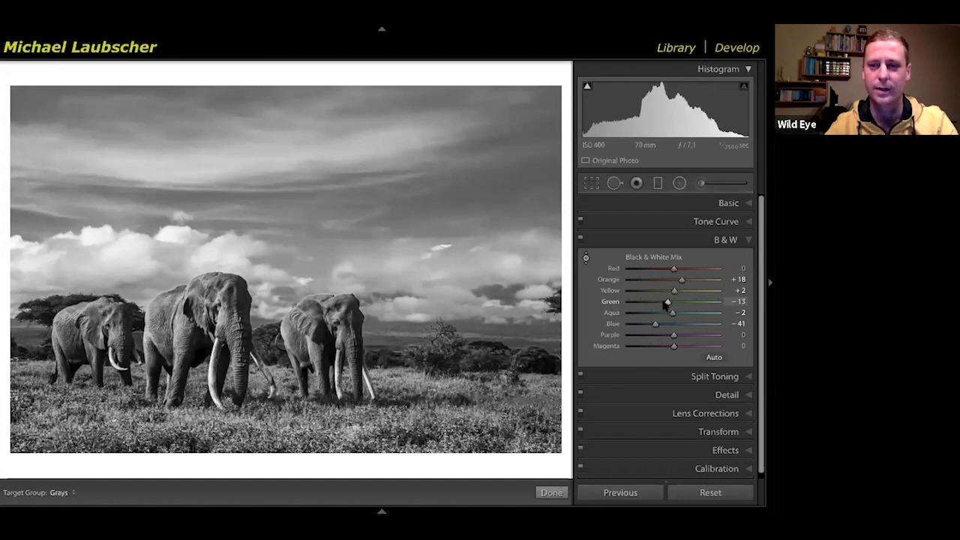
{"action": "left_click_drag", "start_coordinate": [667, 303], "coordinate": [662, 303]}
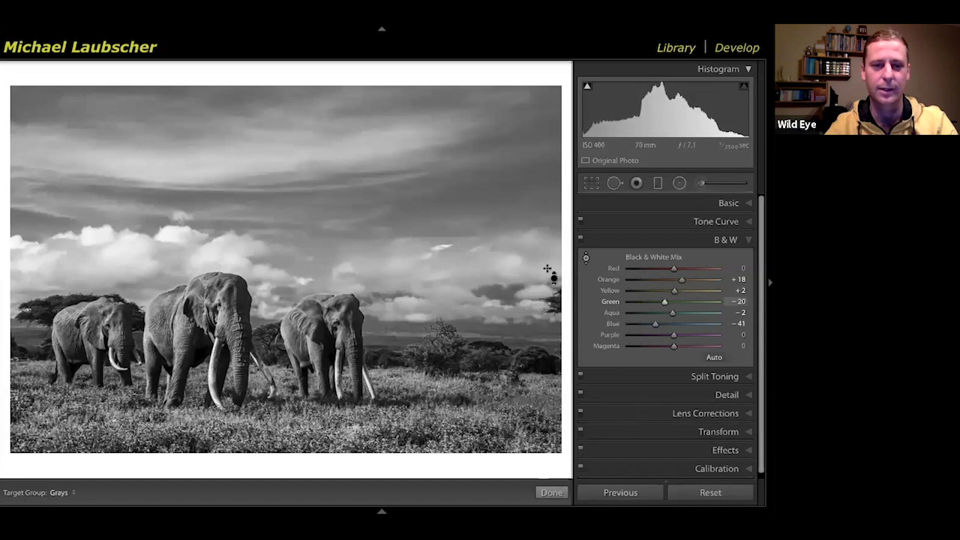
Toggle the B&W mix off and on twice to compare, collapse it, and advance to the gorilla photo
{"action": "left_click", "coordinate": [579, 239]}
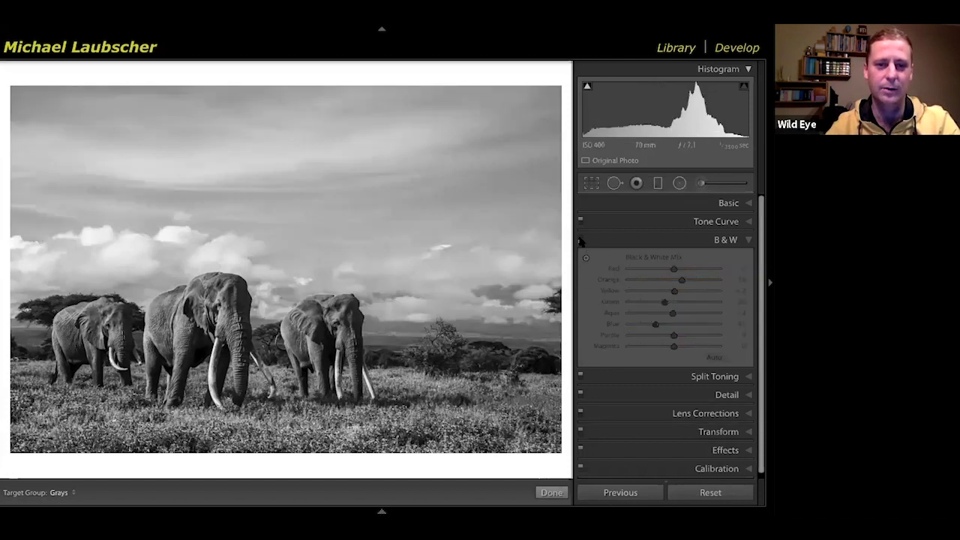
{"action": "left_click", "coordinate": [580, 239]}
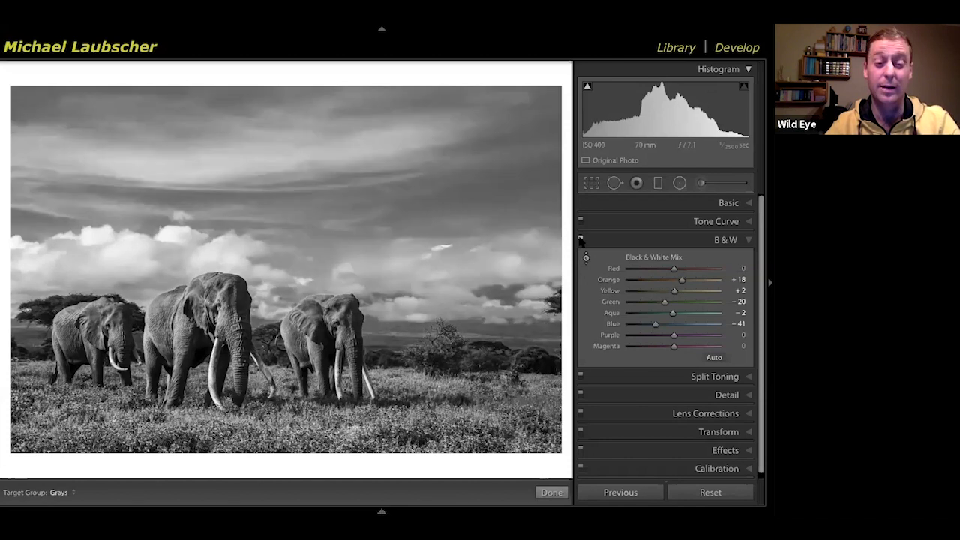
{"action": "left_click", "coordinate": [579, 239]}
{"action": "left_click", "coordinate": [580, 239]}
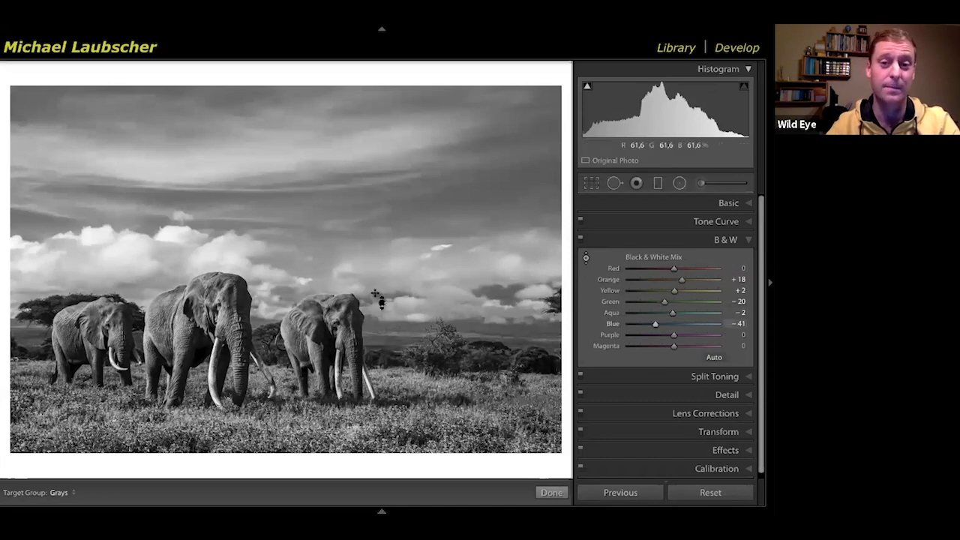
{"action": "left_click", "coordinate": [750, 240]}
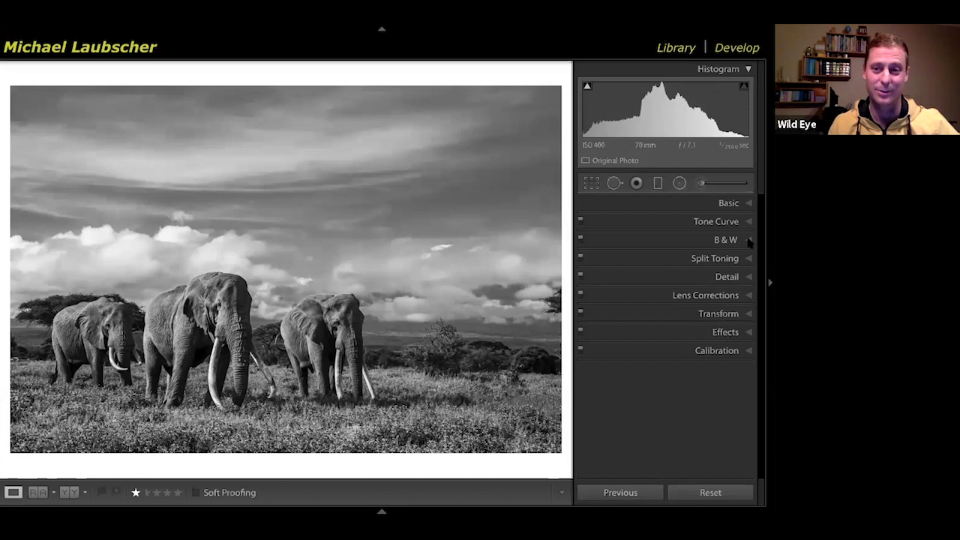
{"action": "key", "text": "Right"}
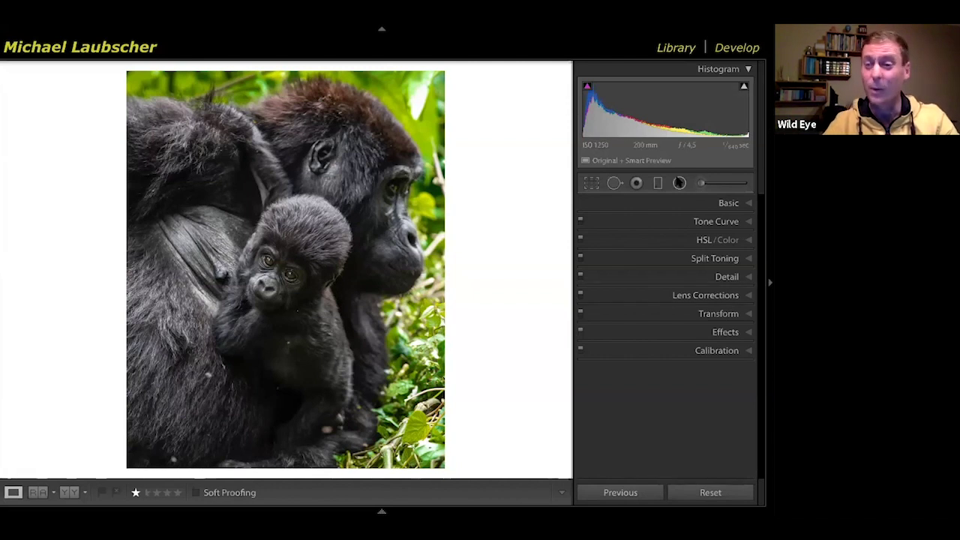
Test Post-Crop Vignetting Amount values in the Effects panel, ending at a dark −48
{"action": "key", "text": "shift+m"}
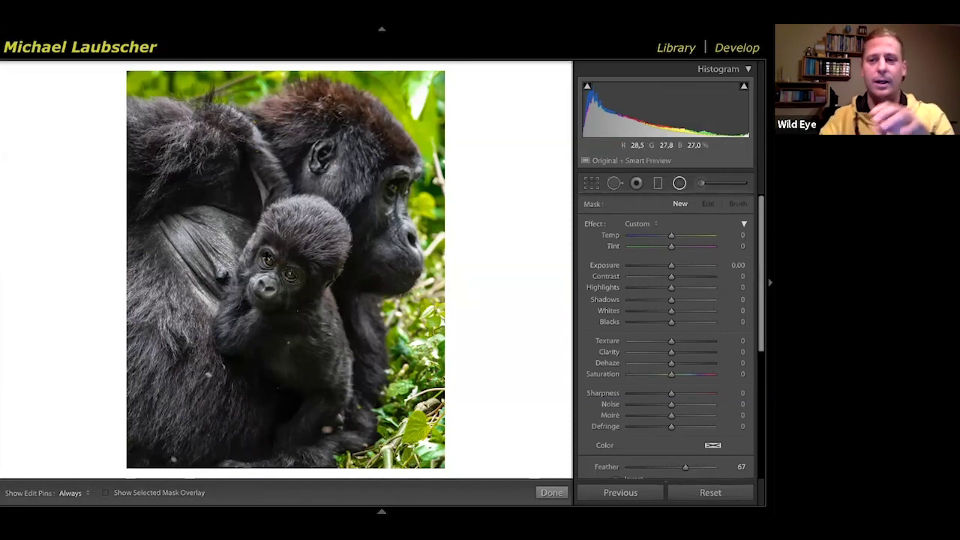
{"action": "scroll", "coordinate": [748, 450], "scroll_direction": "down", "scroll_amount": 5}
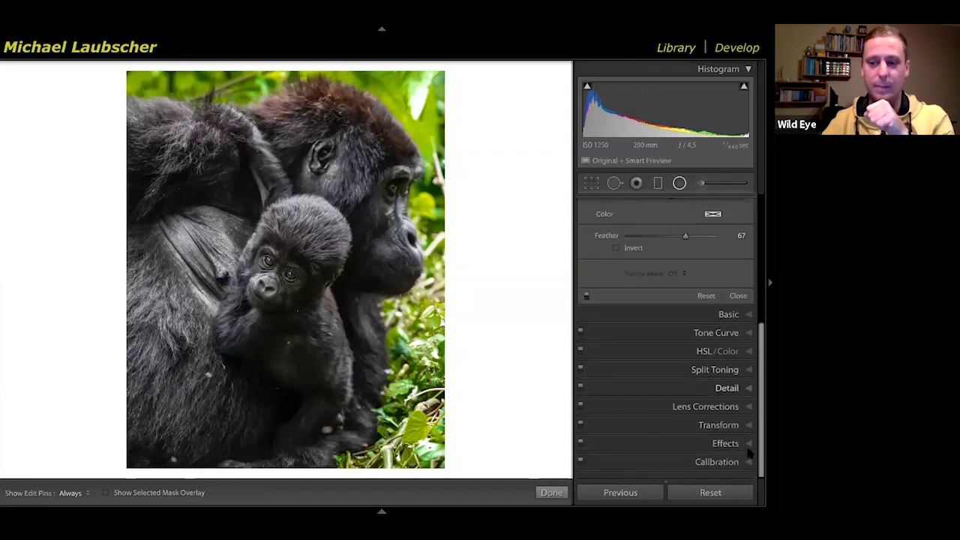
{"action": "left_click", "coordinate": [748, 445]}
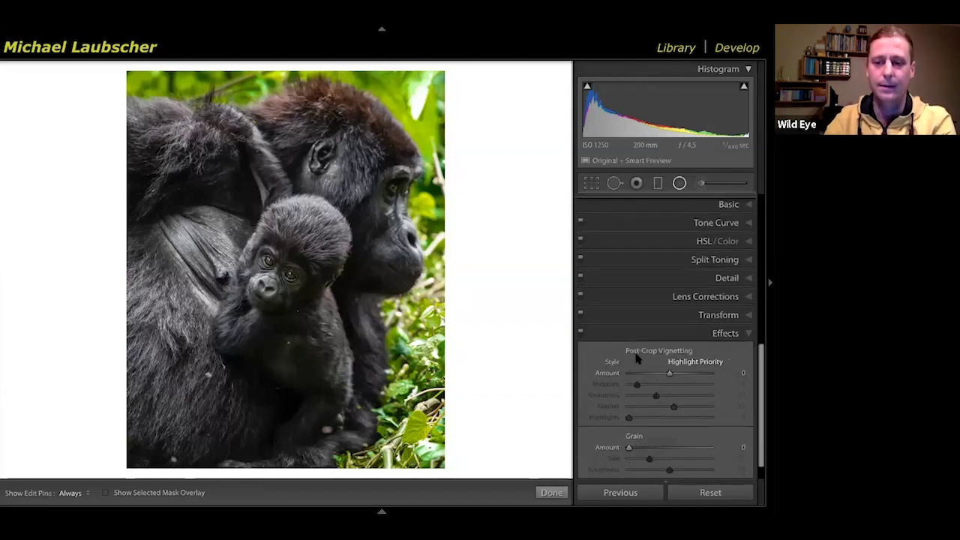
{"action": "left_click_drag", "start_coordinate": [669, 373], "coordinate": [710, 373]}
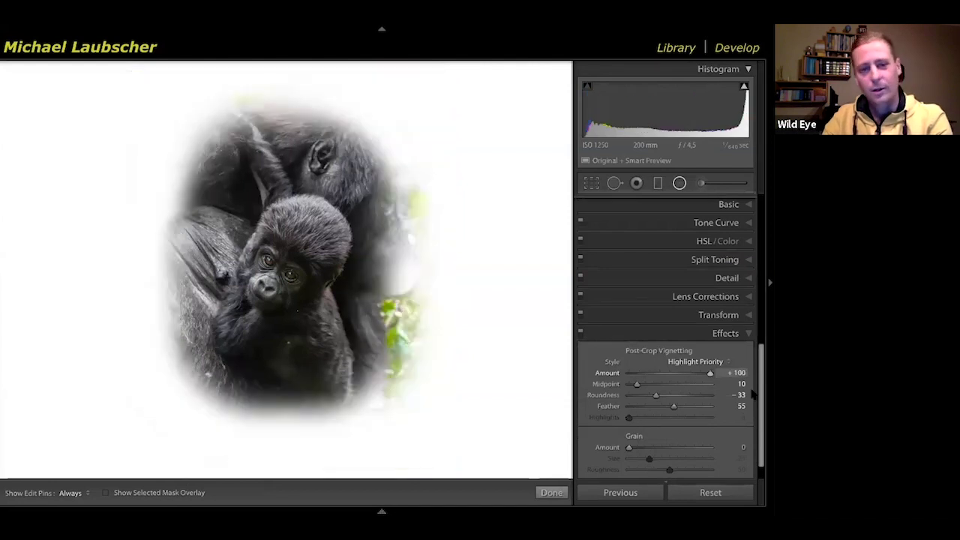
{"action": "left_click", "coordinate": [673, 374]}
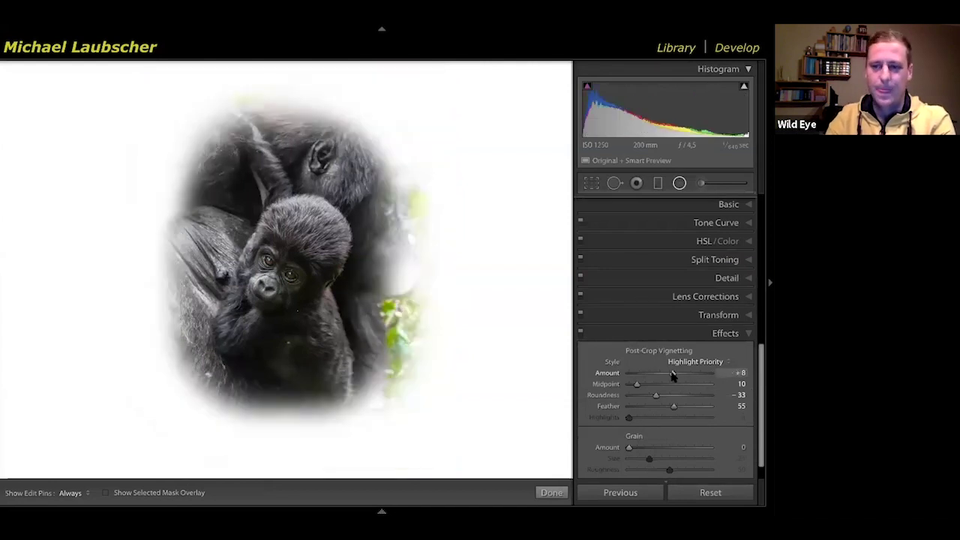
{"action": "left_click_drag", "start_coordinate": [672, 373], "coordinate": [660, 377]}
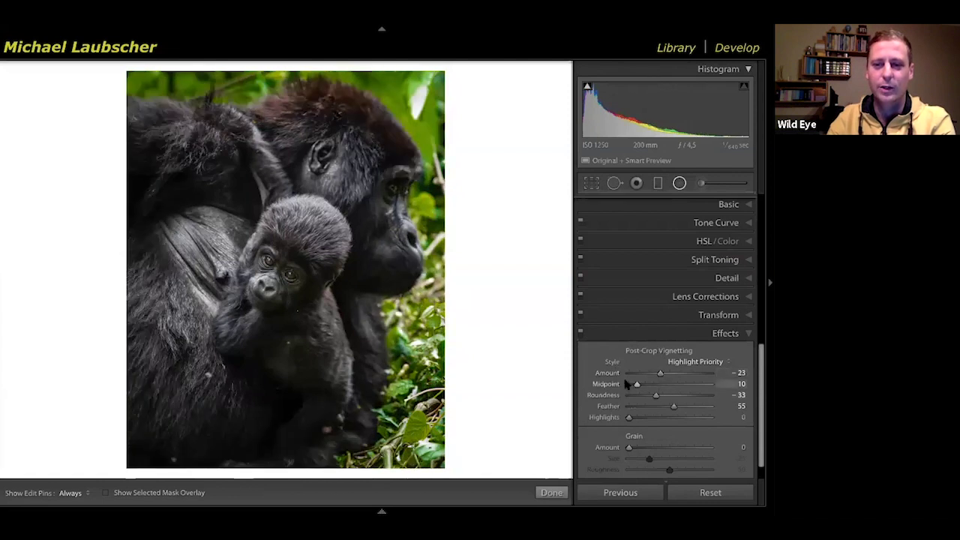
{"action": "left_click_drag", "start_coordinate": [660, 374], "coordinate": [650, 374]}
Set vignette Roundness to about +54, then reset Amount to 0
{"action": "left_click", "coordinate": [670, 396]}
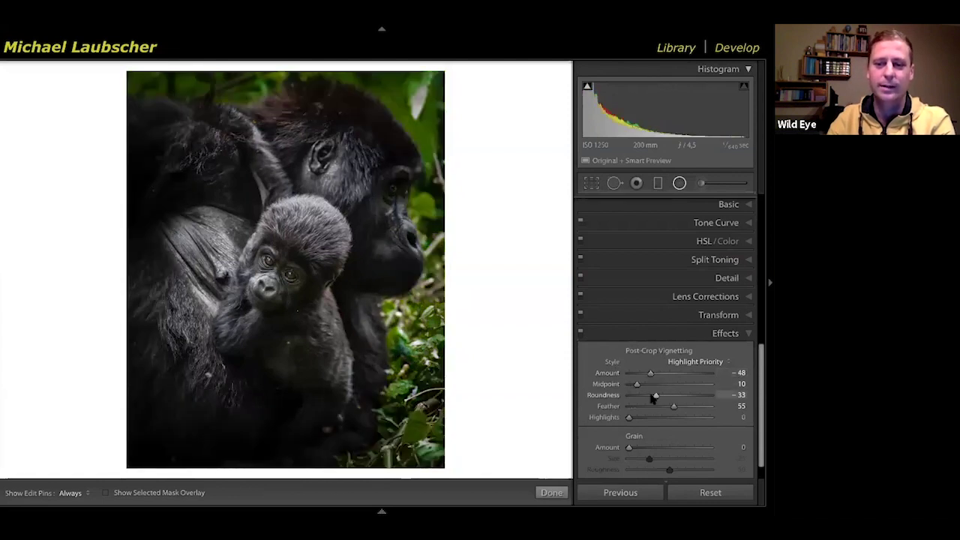
{"action": "left_click_drag", "start_coordinate": [696, 397], "coordinate": [690, 398]}
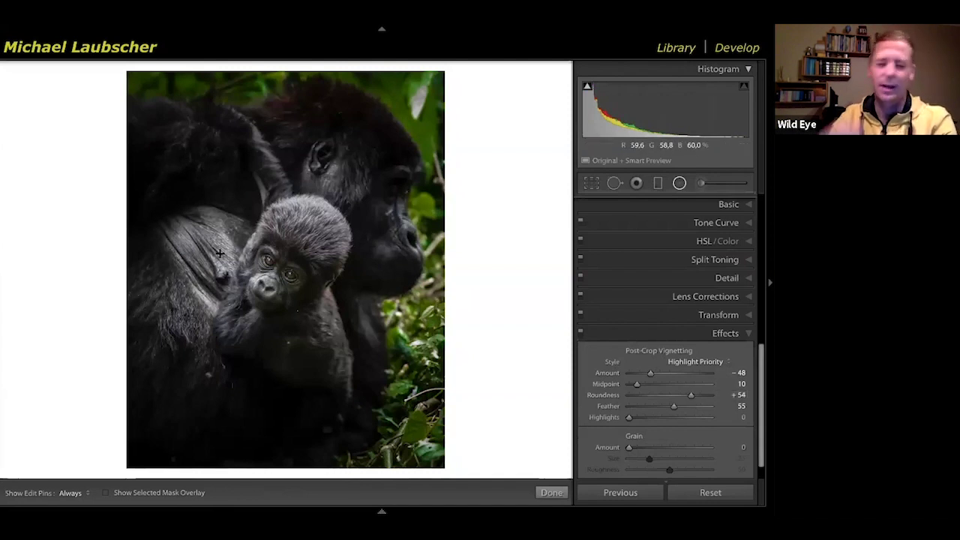
{"action": "double_click", "coordinate": [609, 373]}
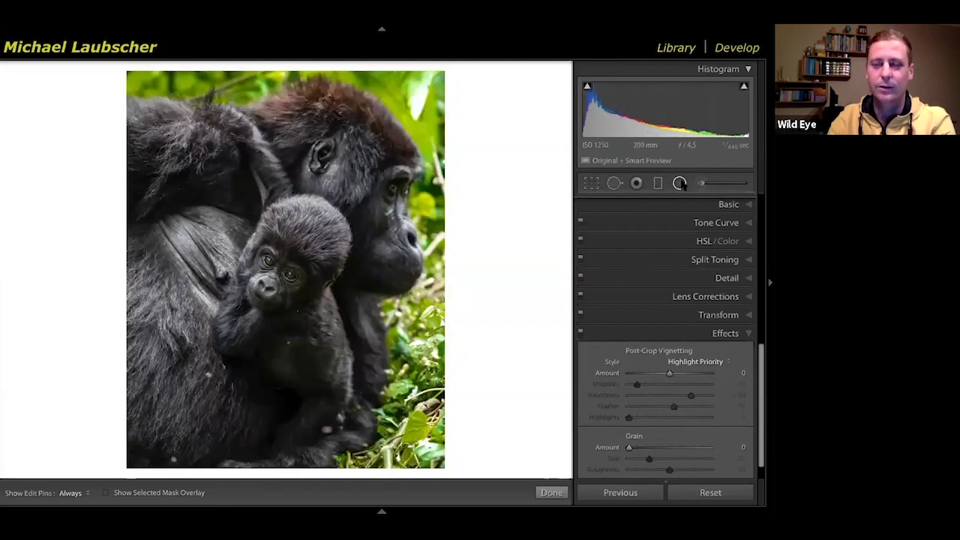
Draw a radial filter oval around the gorillas and shift it slightly into place
{"action": "left_click", "coordinate": [680, 185]}
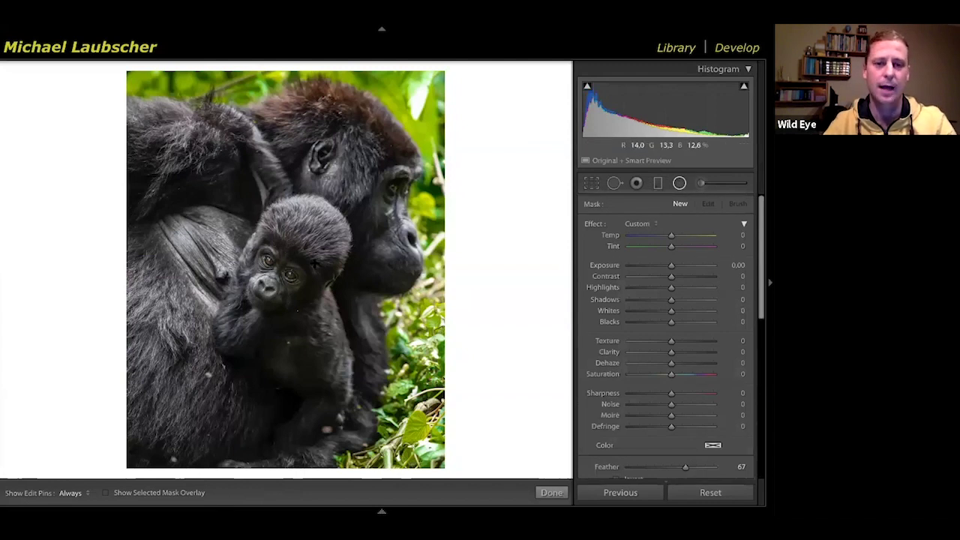
{"action": "left_click_drag", "start_coordinate": [286, 247], "coordinate": [430, 432]}
{"action": "left_click_drag", "start_coordinate": [287, 243], "coordinate": [286, 266]}
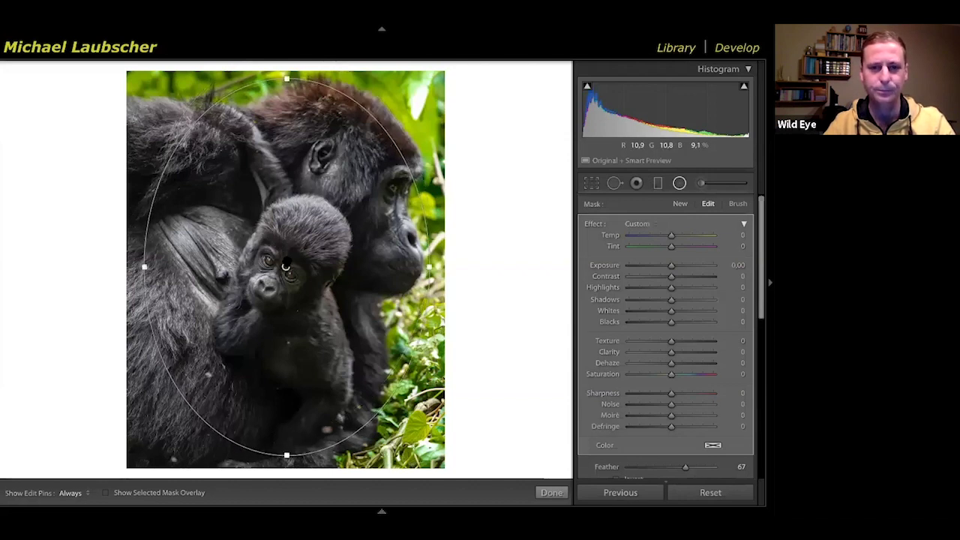
Show the mask overlay and toggle Invert on, then off again so the filter affects the outside
{"action": "key", "text": "o"}
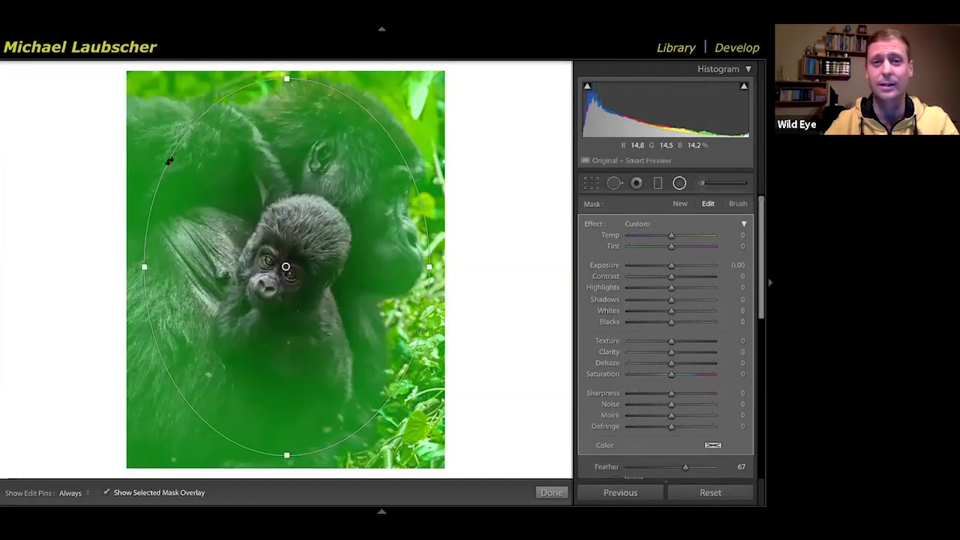
{"action": "scroll", "coordinate": [728, 459], "scroll_direction": "down", "scroll_amount": 2}
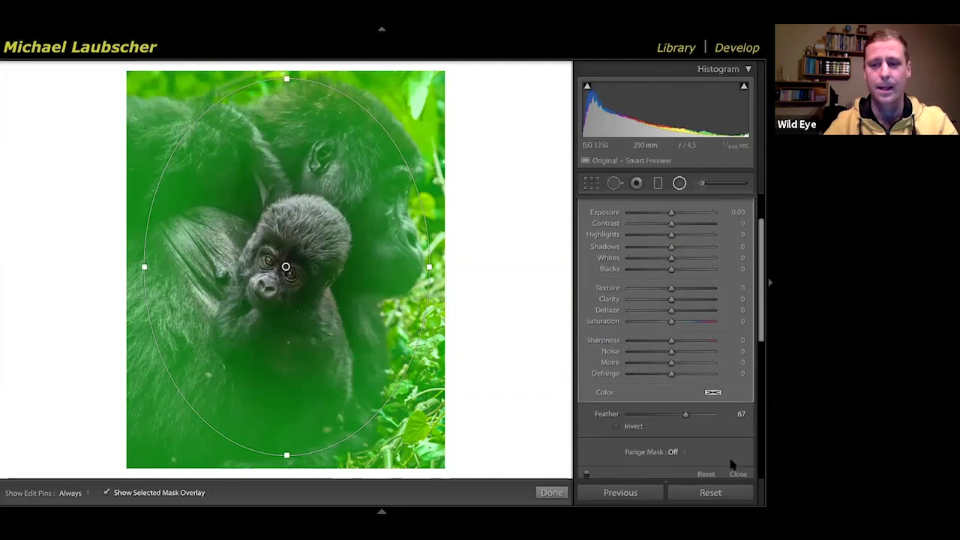
{"action": "left_click", "coordinate": [616, 426]}
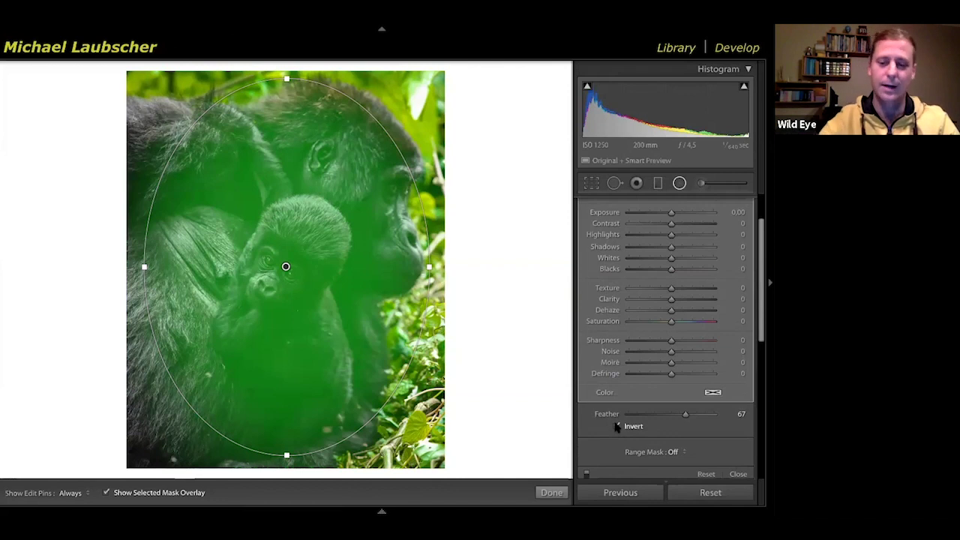
{"action": "left_click", "coordinate": [616, 427]}
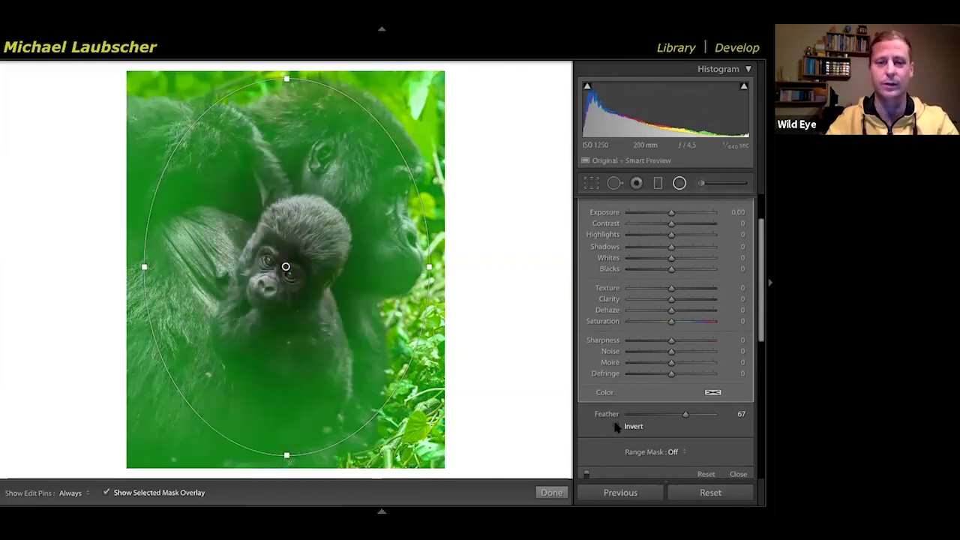
Nudge the oval down-right and brush-erase its mask from the baby gorilla's face and head
{"action": "left_click_drag", "start_coordinate": [288, 273], "coordinate": [291, 283]}
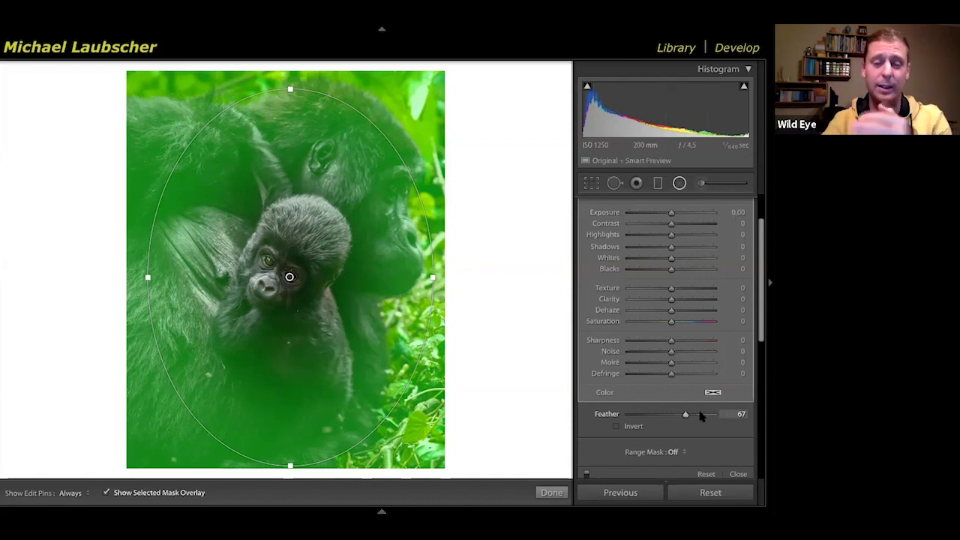
{"action": "scroll", "coordinate": [702, 302], "scroll_direction": "up", "scroll_amount": 2}
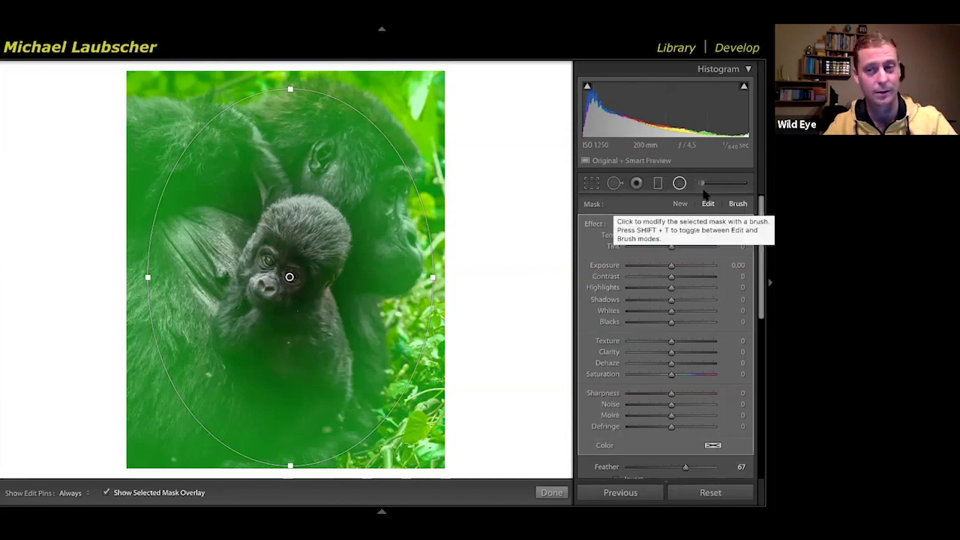
{"action": "left_click", "coordinate": [739, 204]}
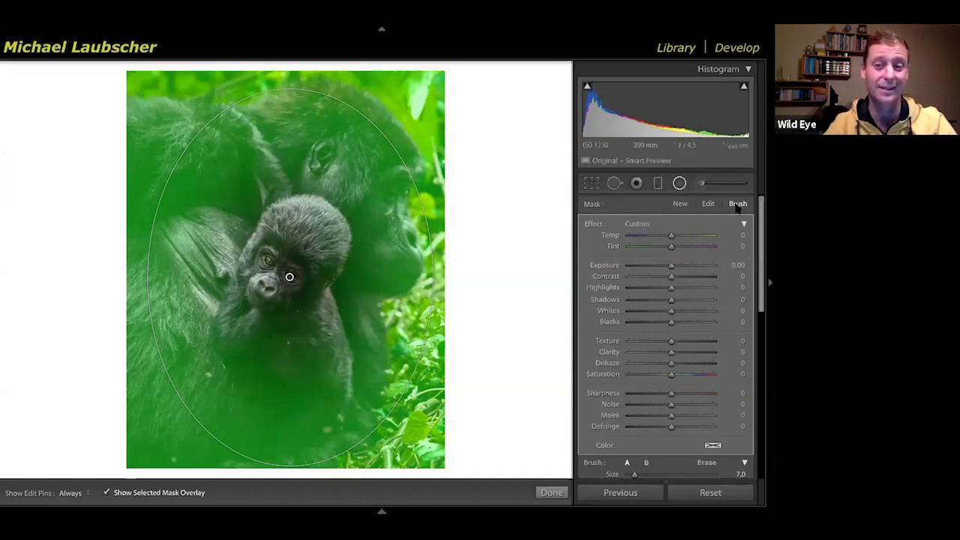
{"action": "key", "text": "alt"}
{"action": "key", "text": "h"}
{"action": "mouse_move", "coordinate": [262, 263]}
{"action": "left_mouse_down"}
{"action": "mouse_move", "coordinate": [266, 285]}
{"action": "mouse_move", "coordinate": [277, 241]}
{"action": "mouse_move", "coordinate": [301, 221]}
{"action": "left_mouse_up"}
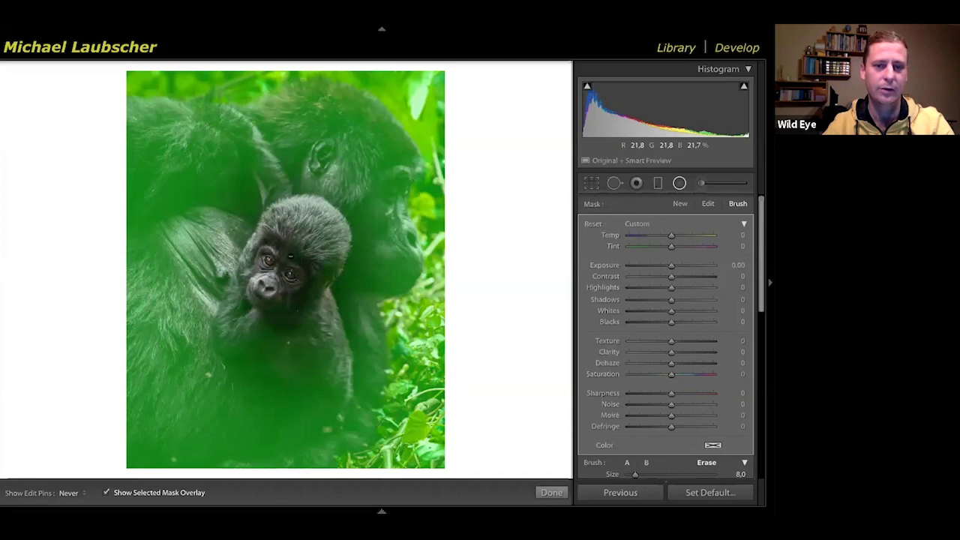
{"action": "key", "text": "h"}
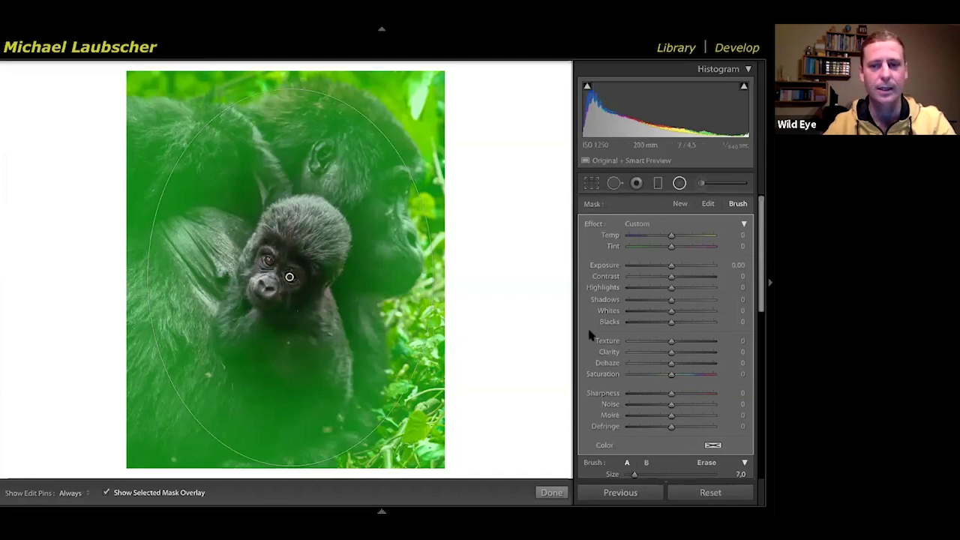
{"action": "left_click", "coordinate": [708, 205]}
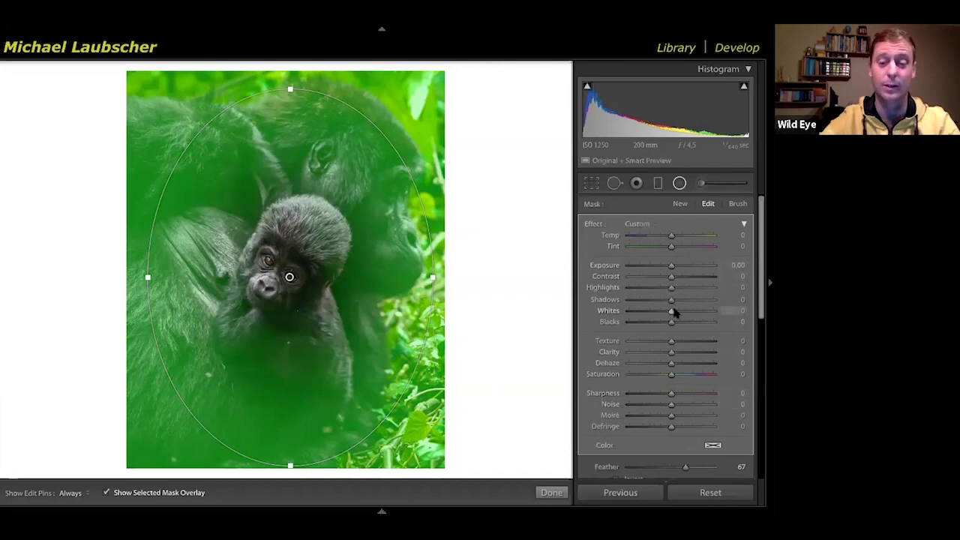
Hide the overlay and set the radial filter's Exposure to -0.73 and Clarity to -7
{"action": "key", "text": "o"}
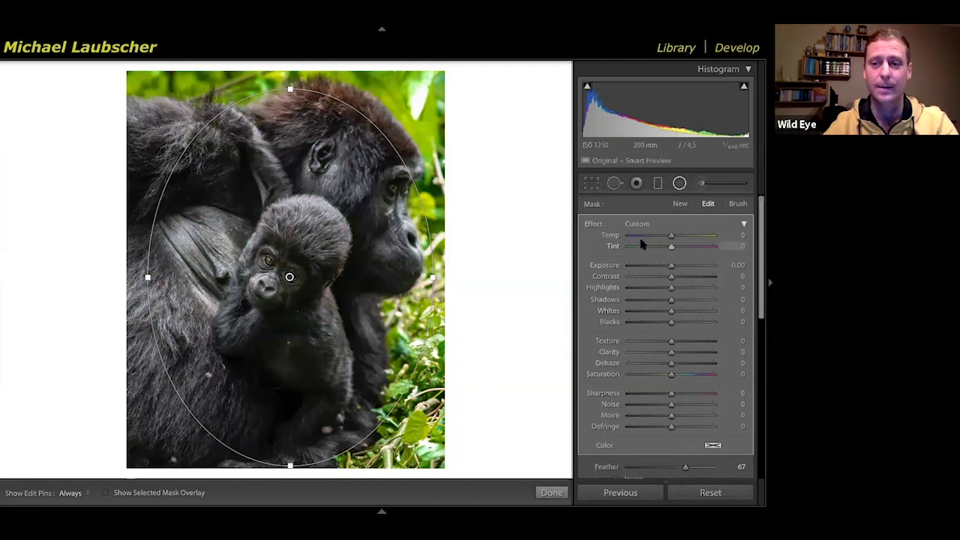
{"action": "left_click_drag", "start_coordinate": [672, 268], "coordinate": [663, 268]}
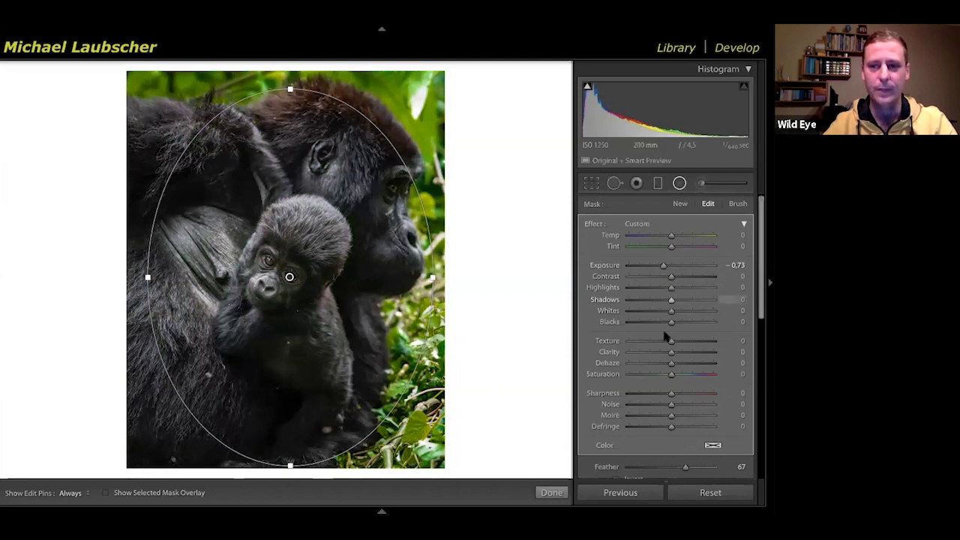
{"action": "left_click_drag", "start_coordinate": [670, 353], "coordinate": [667, 357]}
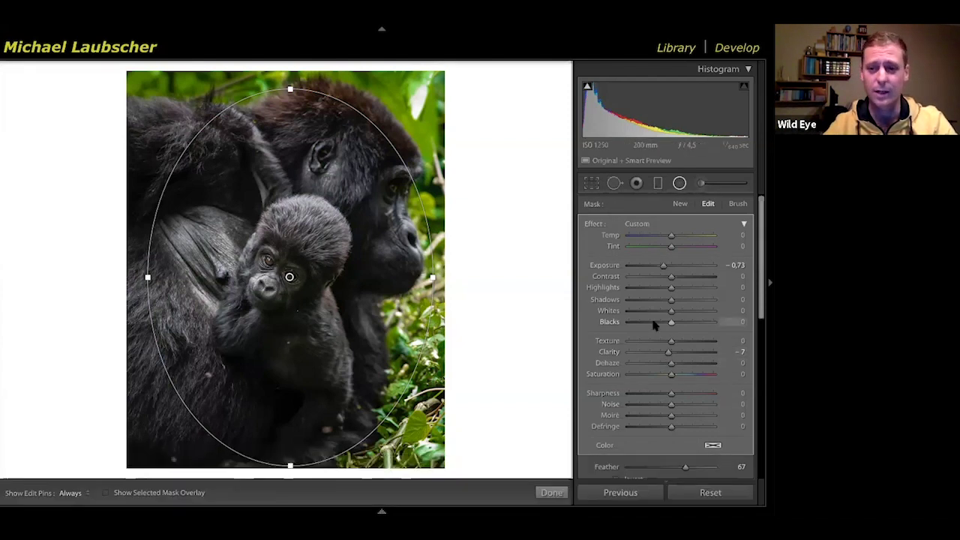
{"action": "scroll", "coordinate": [650, 316], "scroll_direction": "down", "scroll_amount": 4}
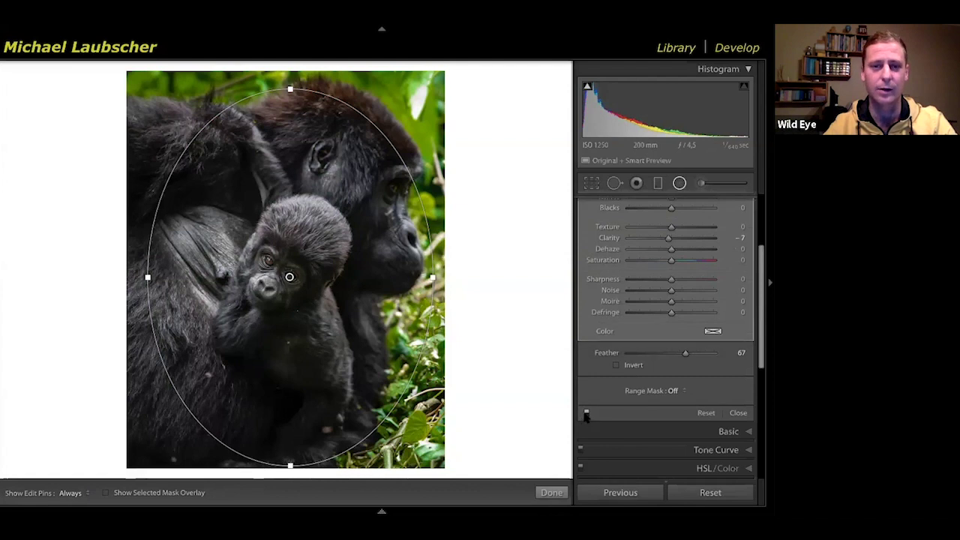
{"action": "left_click", "coordinate": [587, 414]}
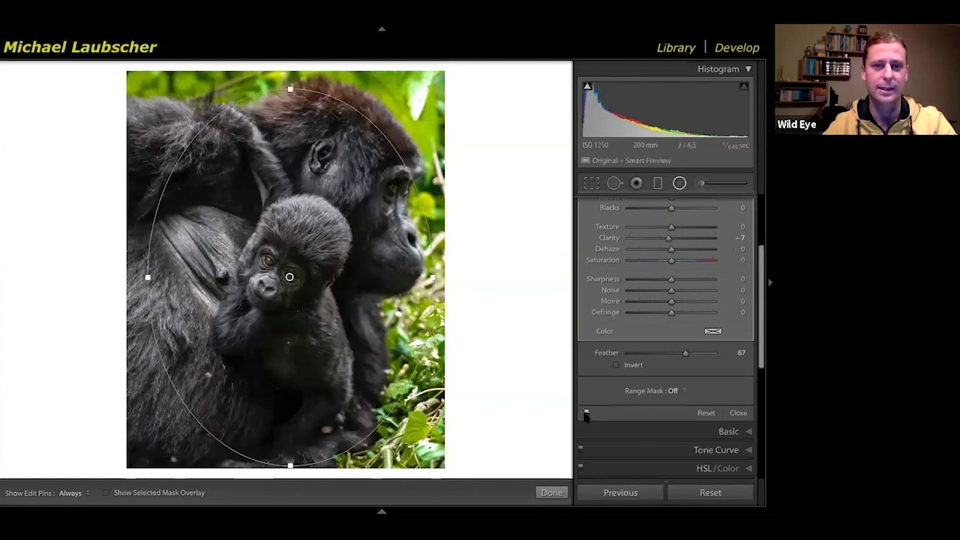
{"action": "left_click", "coordinate": [586, 414]}
{"action": "left_click", "coordinate": [586, 413]}
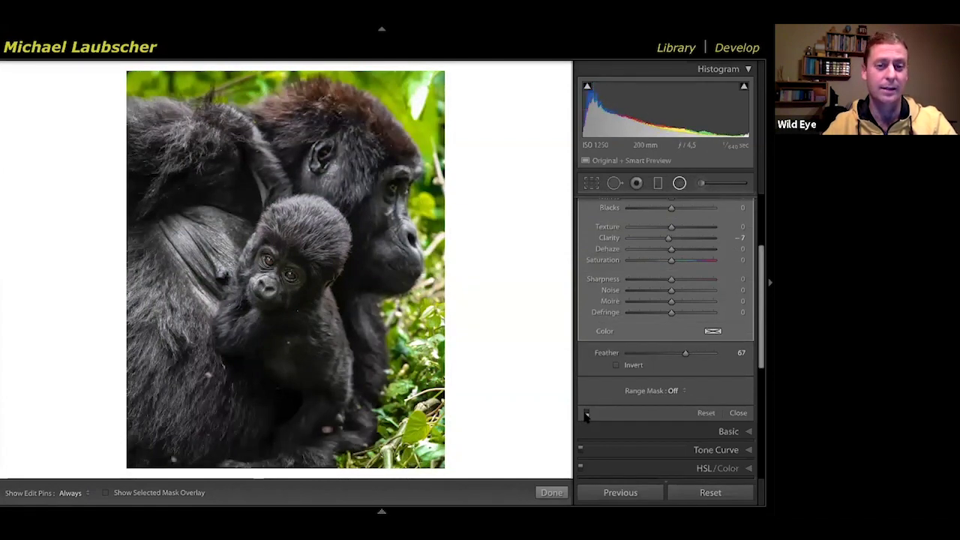
{"action": "left_click", "coordinate": [586, 414]}
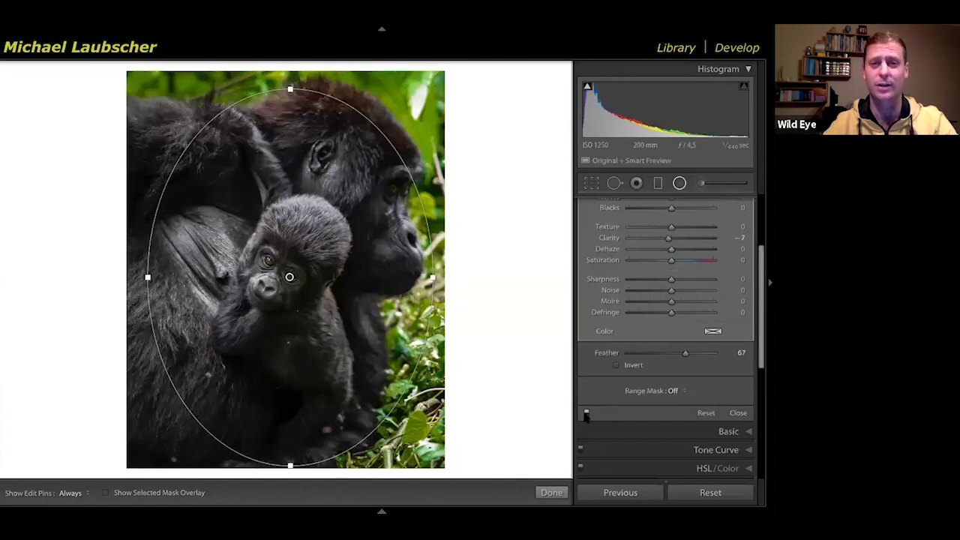
{"action": "left_click", "coordinate": [586, 413]}
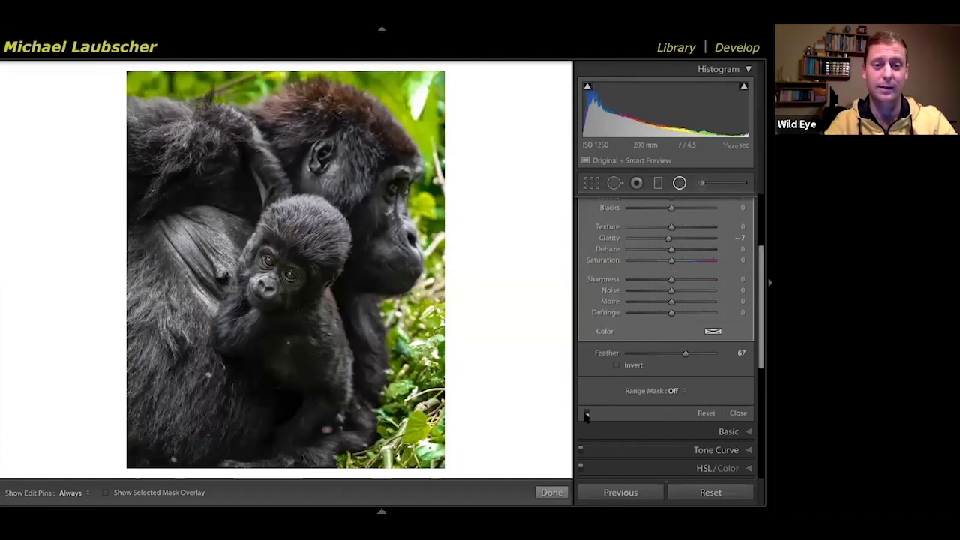
{"action": "left_click", "coordinate": [586, 414]}
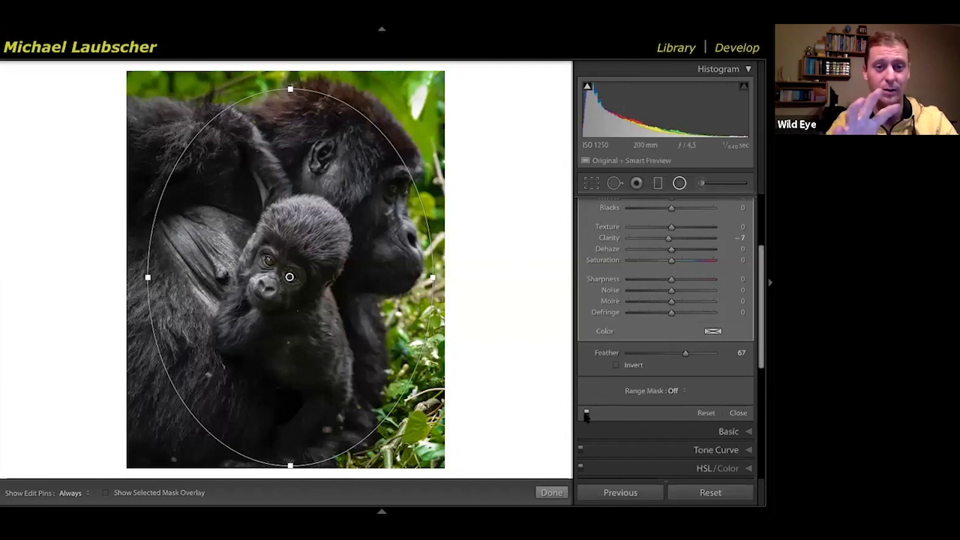
{"action": "left_click", "coordinate": [586, 414]}
{"action": "left_click", "coordinate": [586, 414]}
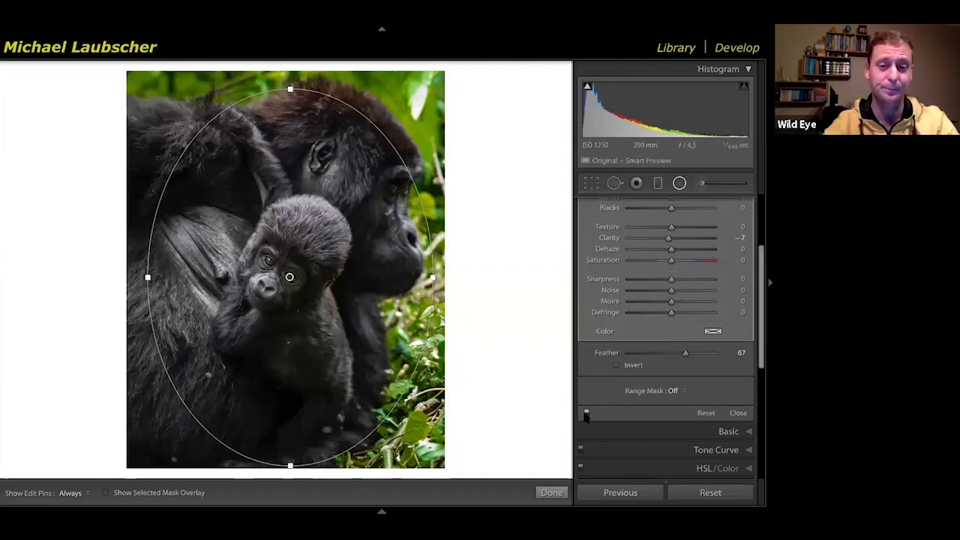
Close radial filter editing with Done and collapse the Effects panel
{"action": "left_click", "coordinate": [555, 492]}
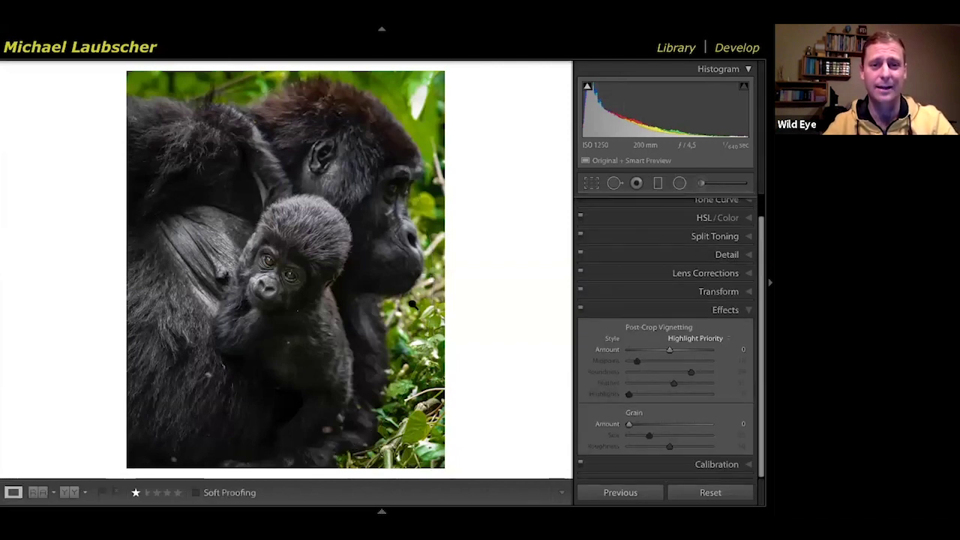
{"action": "left_click", "coordinate": [745, 312]}
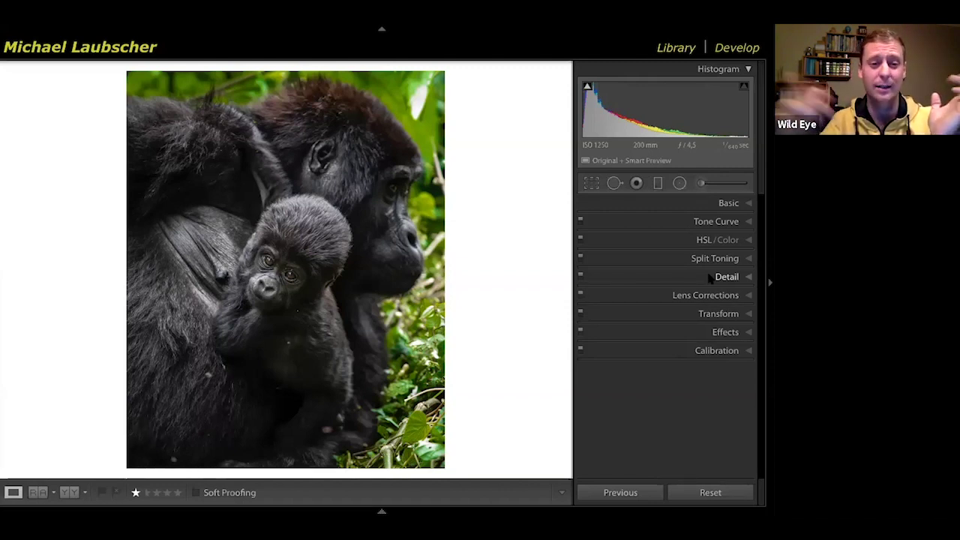
Cycle the Before/After layouts back to side by side and hide the panels to enlarge the photos
{"action": "left_click", "coordinate": [67, 492]}
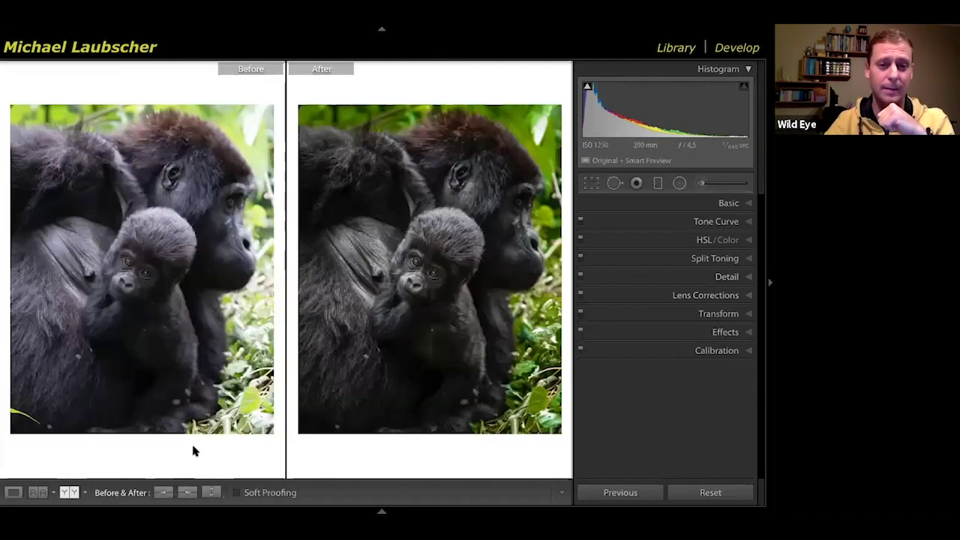
{"action": "left_click", "coordinate": [69, 492]}
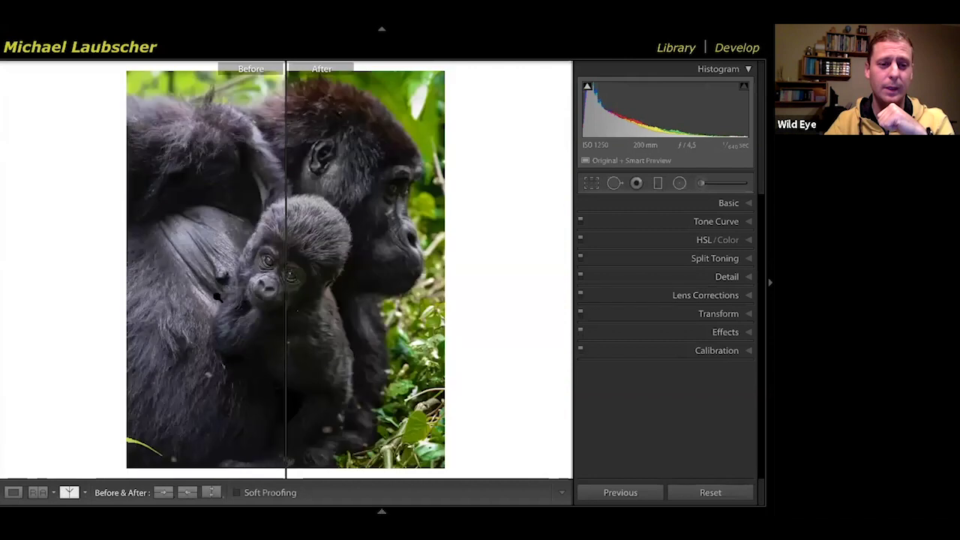
{"action": "left_click", "coordinate": [69, 491]}
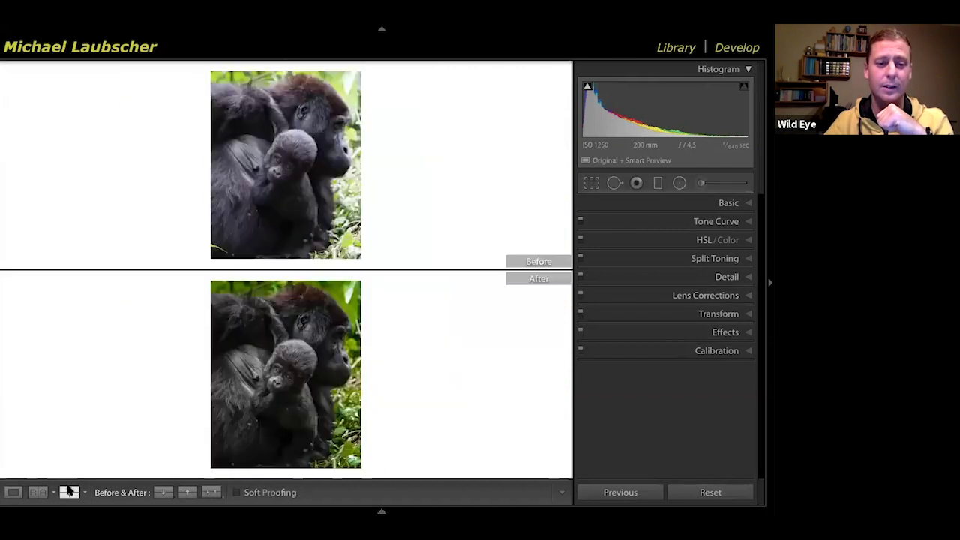
{"action": "left_click", "coordinate": [69, 492]}
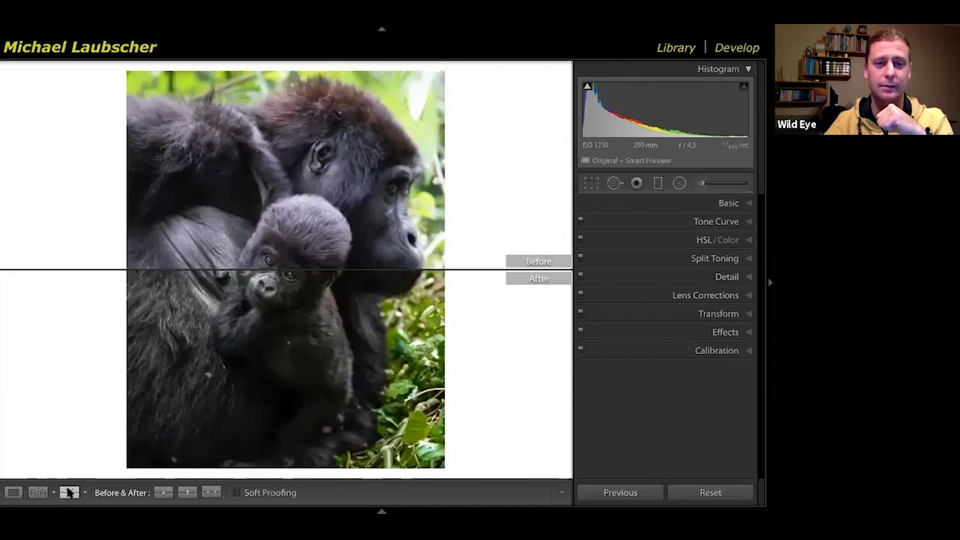
{"action": "left_click", "coordinate": [69, 492]}
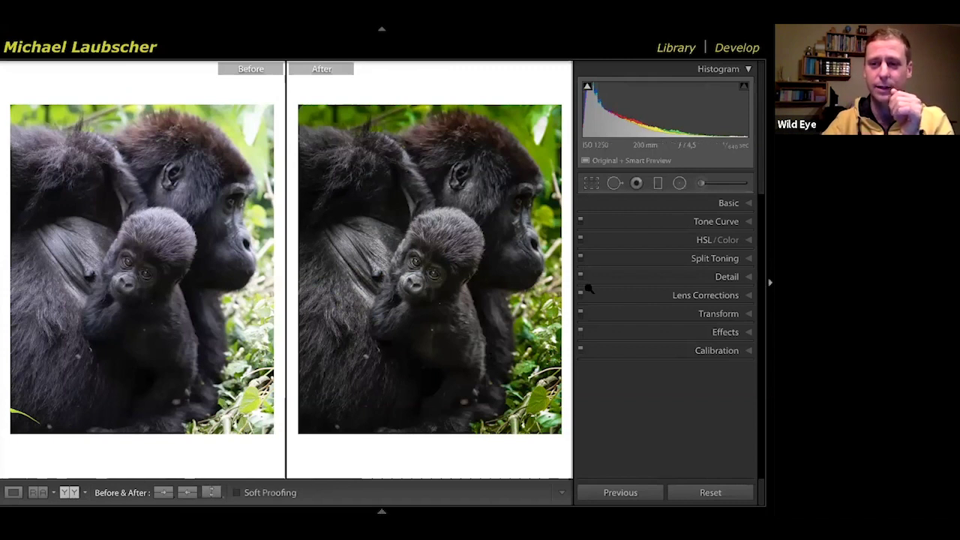
{"action": "key", "text": "Tab"}
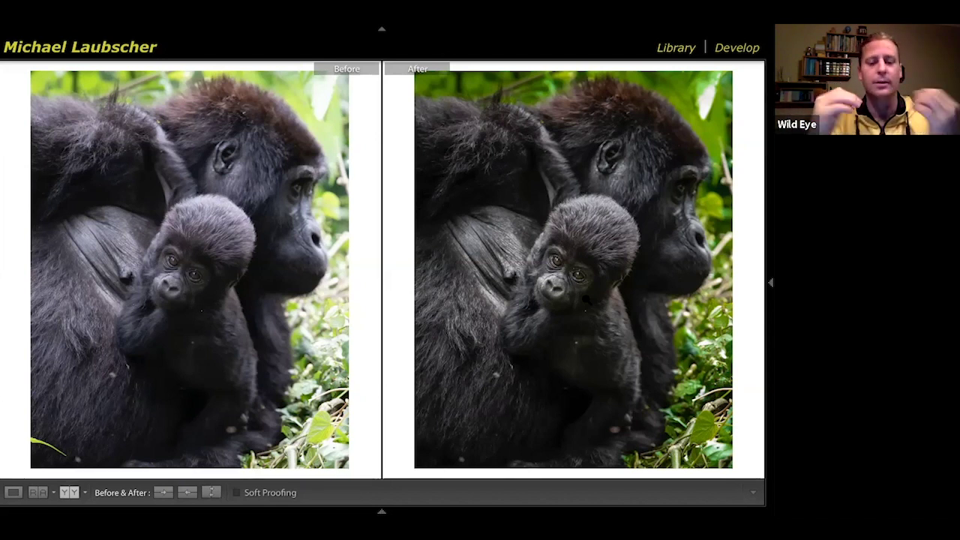
Return to single Loupe view and repeatedly toggle between the unedited Before and edited gorilla photo
{"action": "key", "text": "y"}
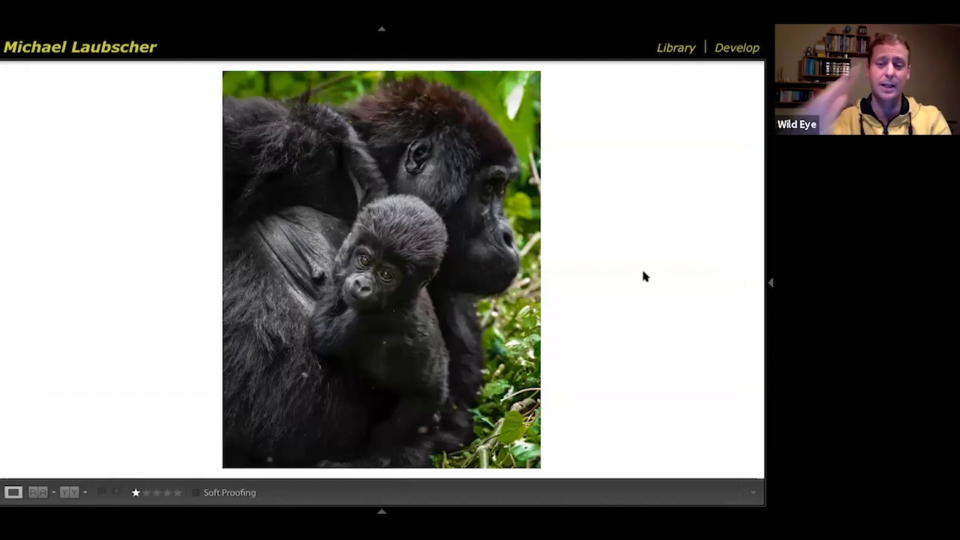
{"action": "key", "text": "backslash"}
{"action": "key", "text": "backslash"}
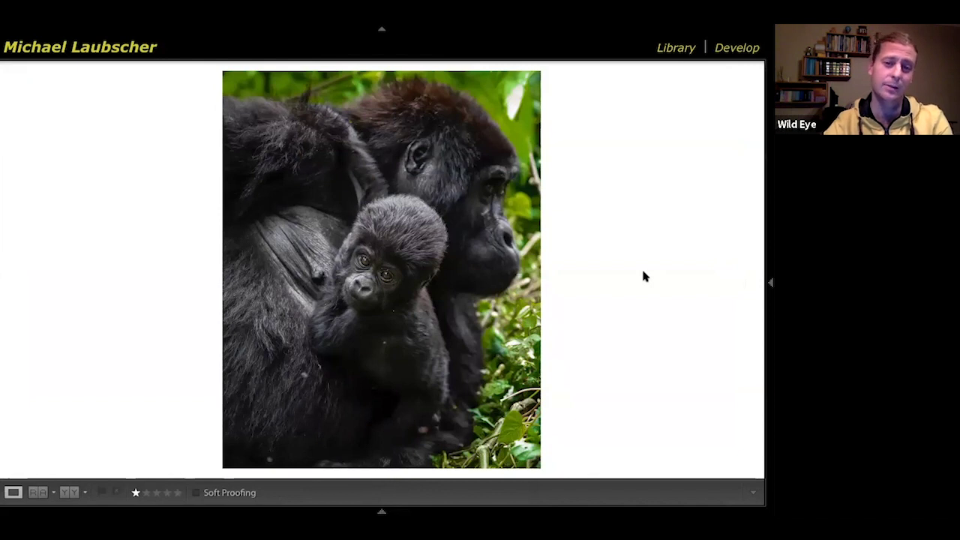
{"action": "key", "text": "backslash"}
{"action": "key", "text": "backslash"}
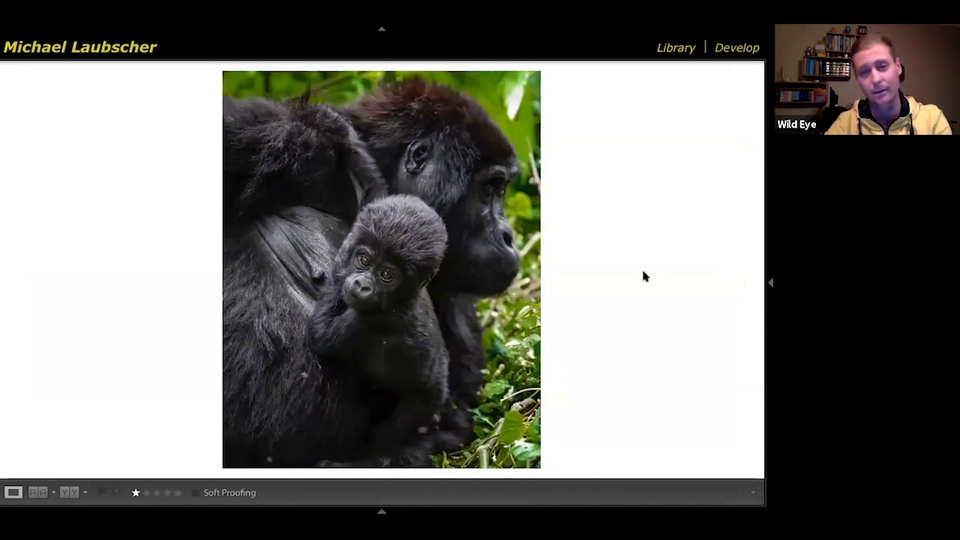
{"action": "key", "text": "backslash"}
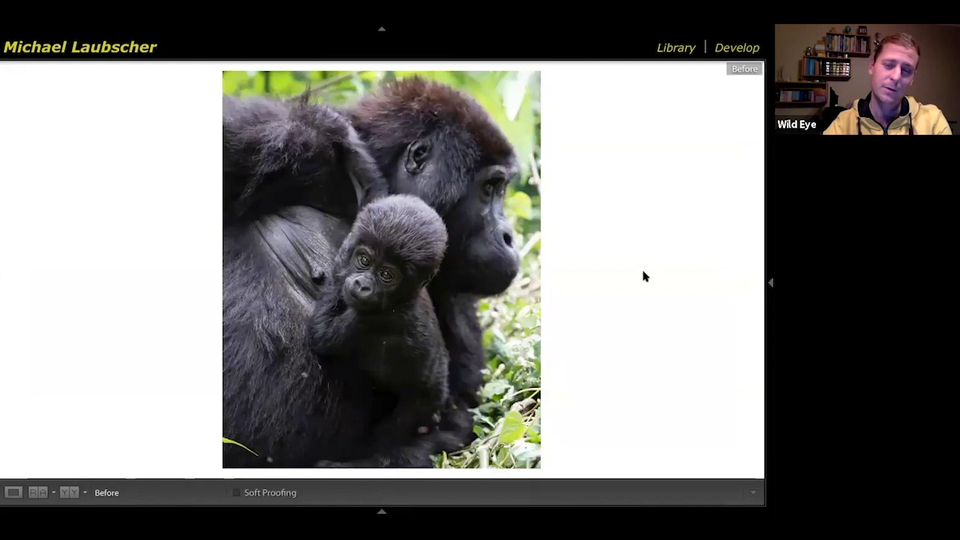
{"action": "key", "text": "backslash"}
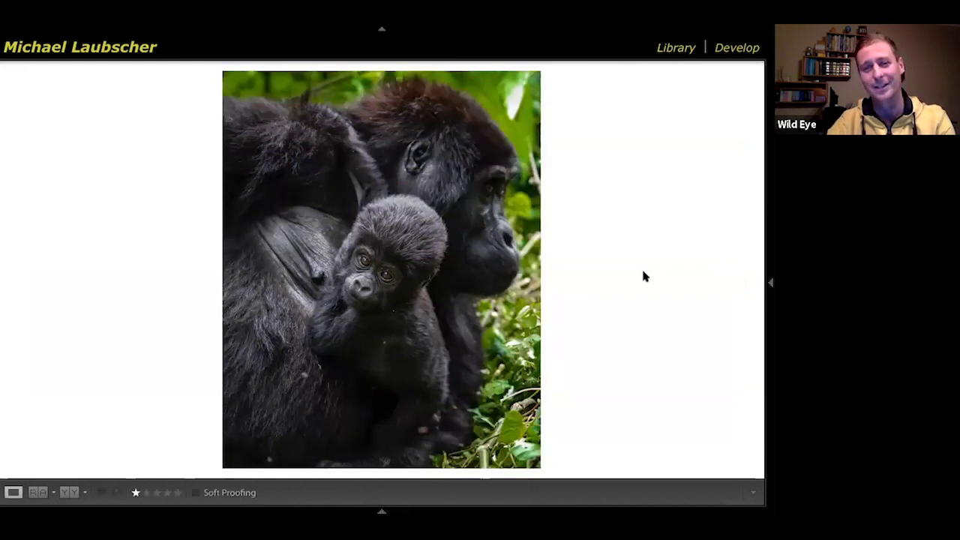
{"action": "key", "text": "backslash"}
{"action": "key", "text": "backslash"}
{"action": "key", "text": "backslash"}
{"action": "key", "text": "backslash"}
{"action": "key", "text": "backslash"}
{"action": "key", "text": "backslash"}
{"action": "key", "text": "backslash"}
{"action": "key", "text": "backslash"}
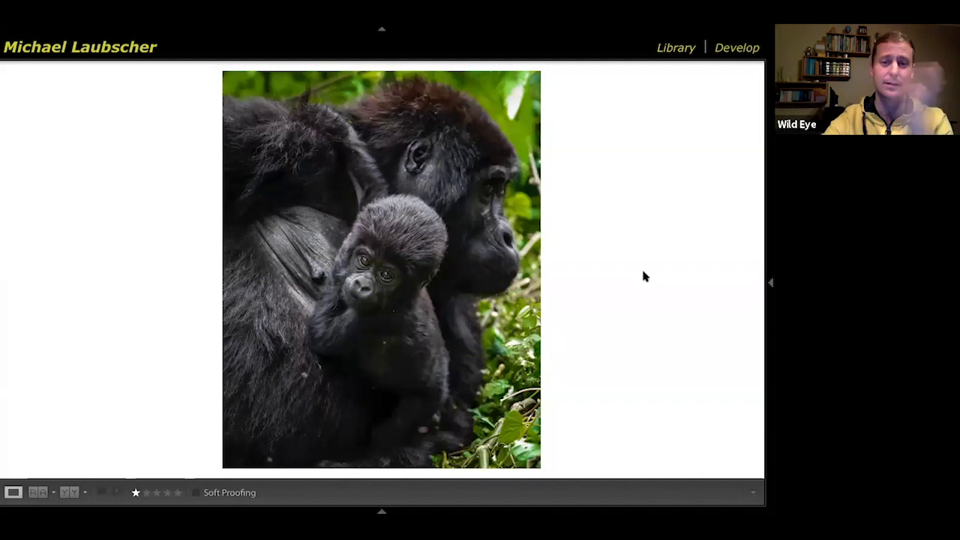
{"action": "key", "text": "backslash"}
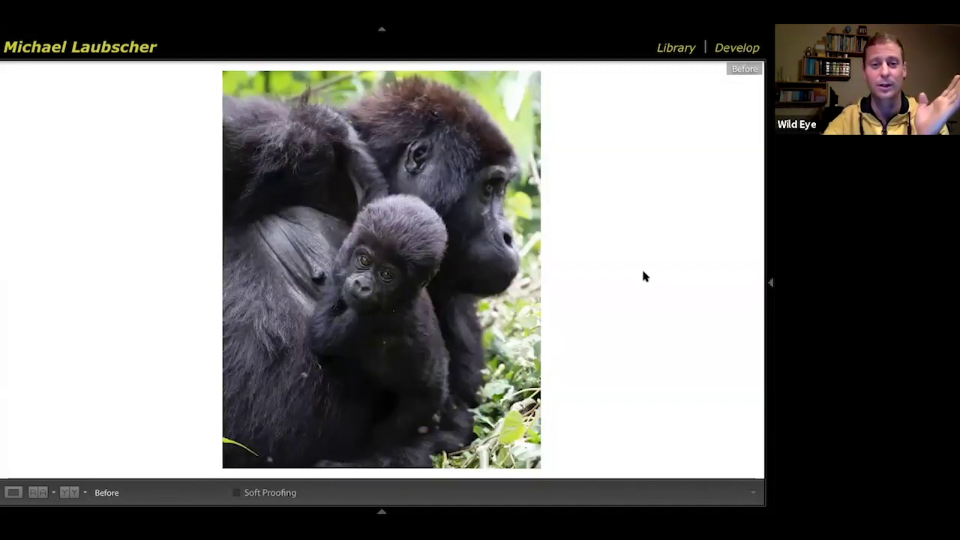
{"action": "key", "text": "backslash"}
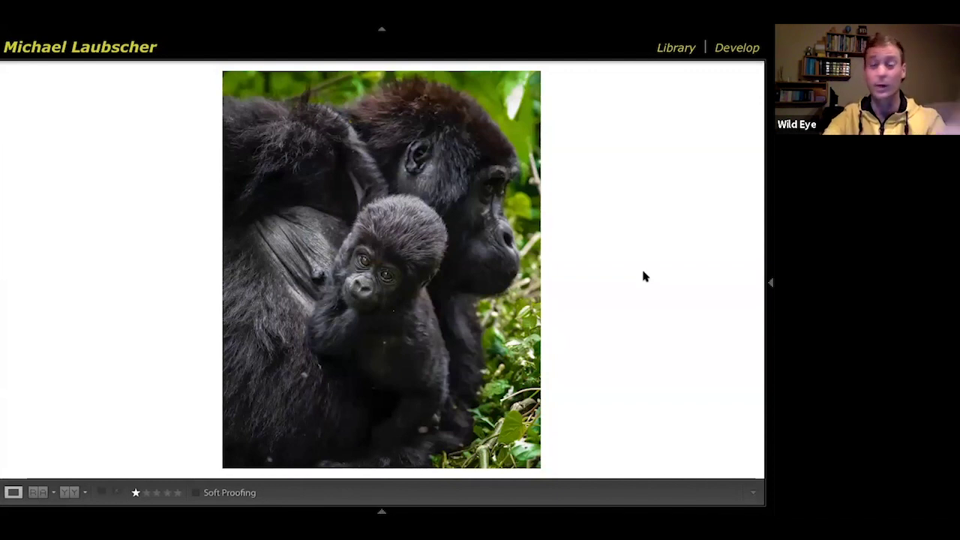
{"action": "key", "text": "backslash"}
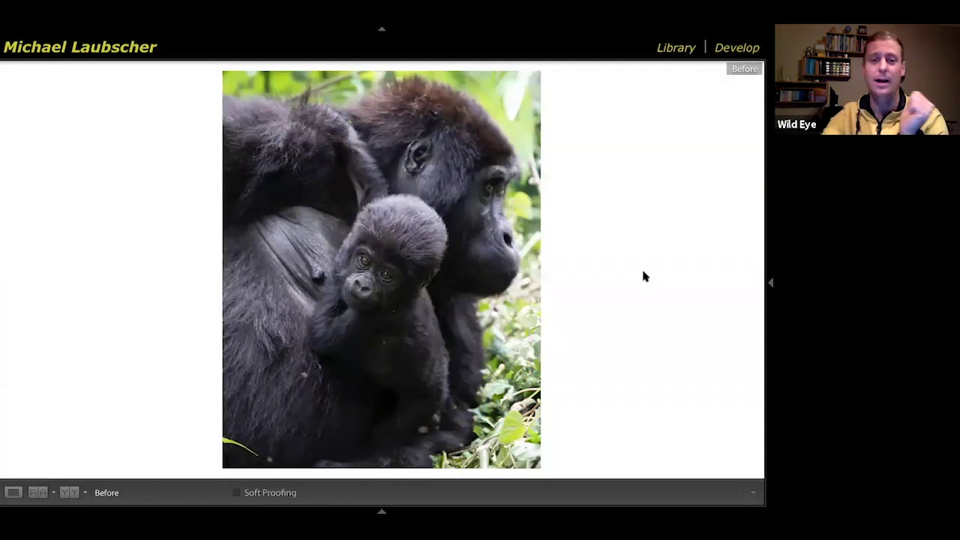
{"action": "key", "text": "backslash"}
{"action": "key", "text": "backslash"}
{"action": "key", "text": "backslash"}
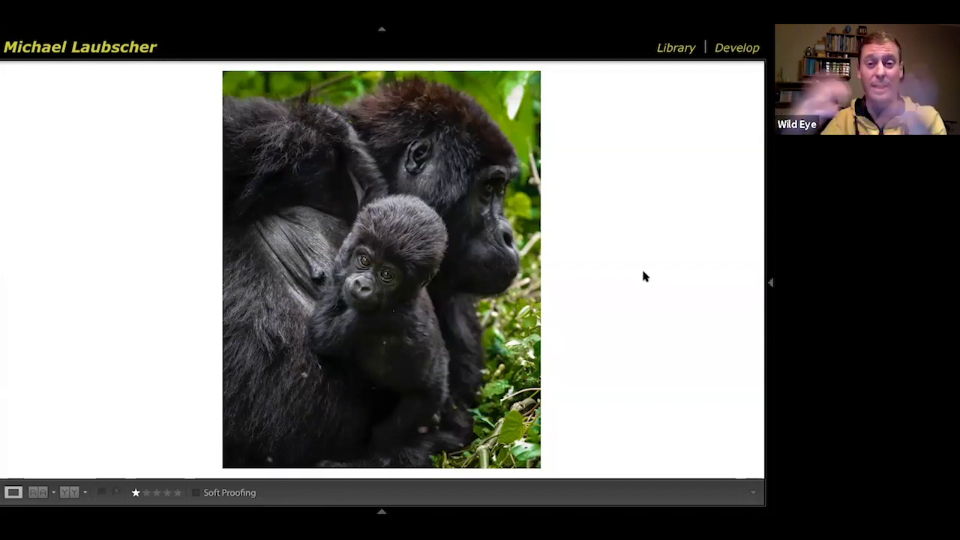
{"action": "key", "text": "backslash"}
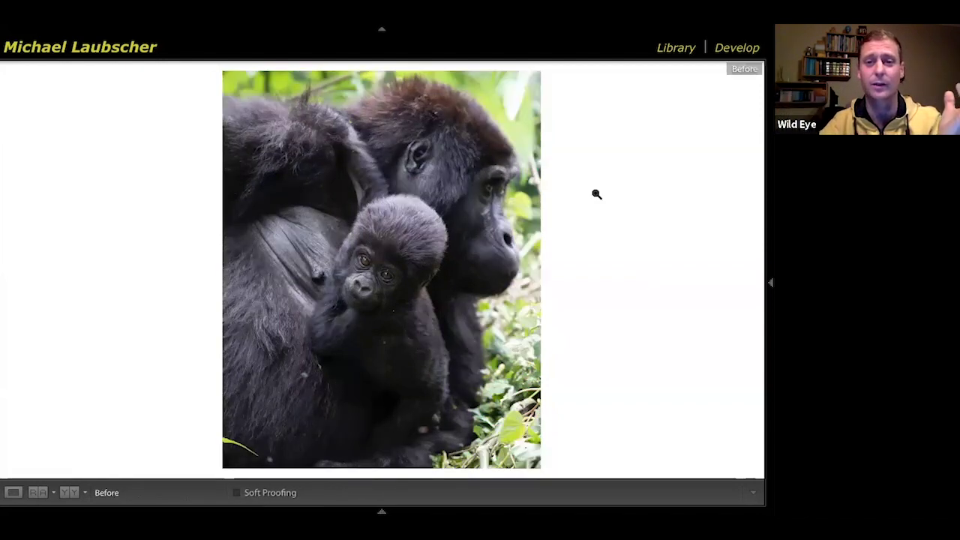
{"action": "key", "text": "backslash"}
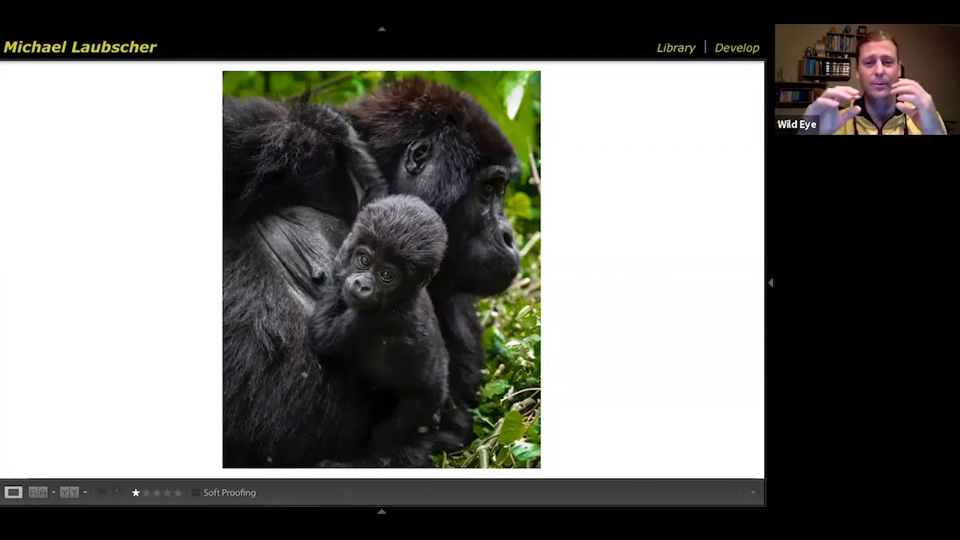
{"action": "key", "text": "backslash"}
{"action": "key", "text": "backslash"}
{"action": "key", "text": "backslash"}
{"action": "key", "text": "backslash"}
{"action": "key", "text": "backslash"}
{"action": "key", "text": "backslash"}
{"action": "key", "text": "backslash"}
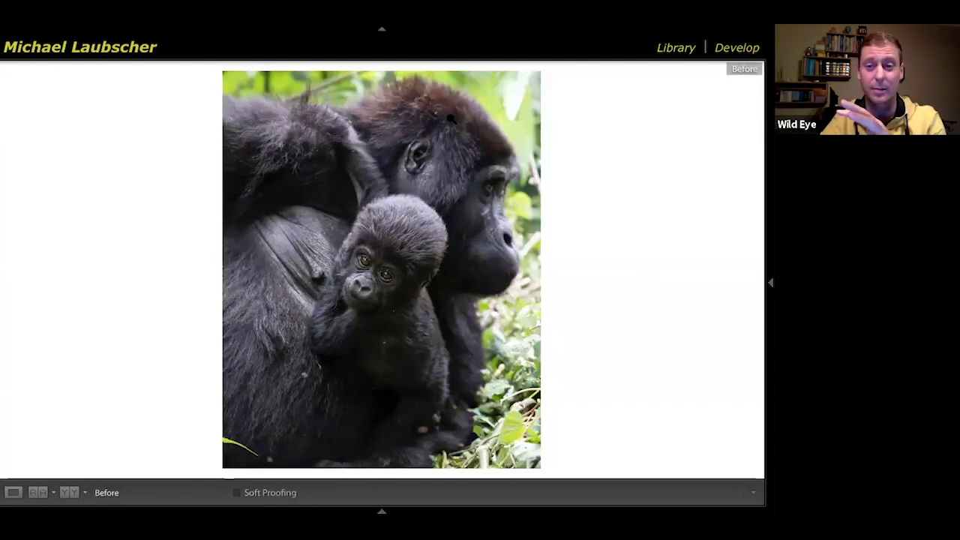
{"action": "key", "text": "backslash"}
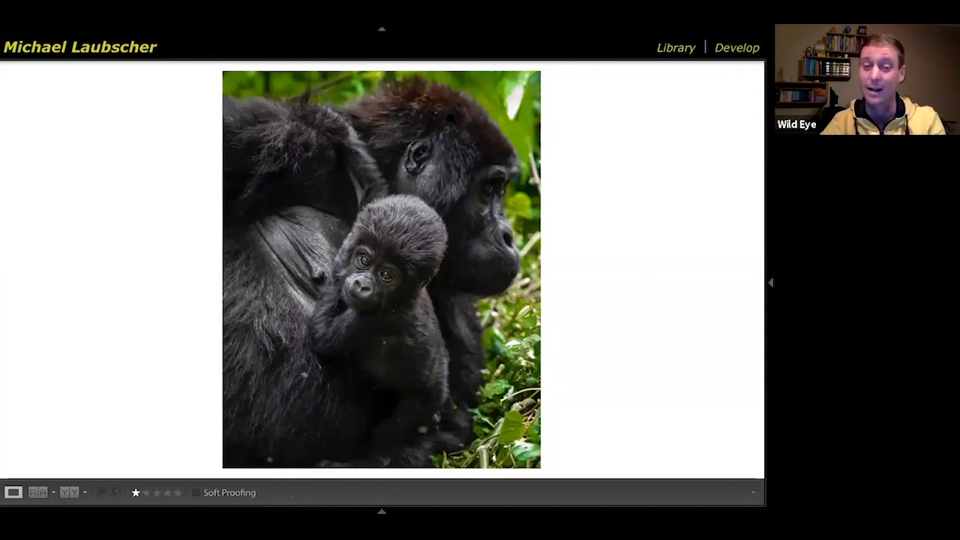
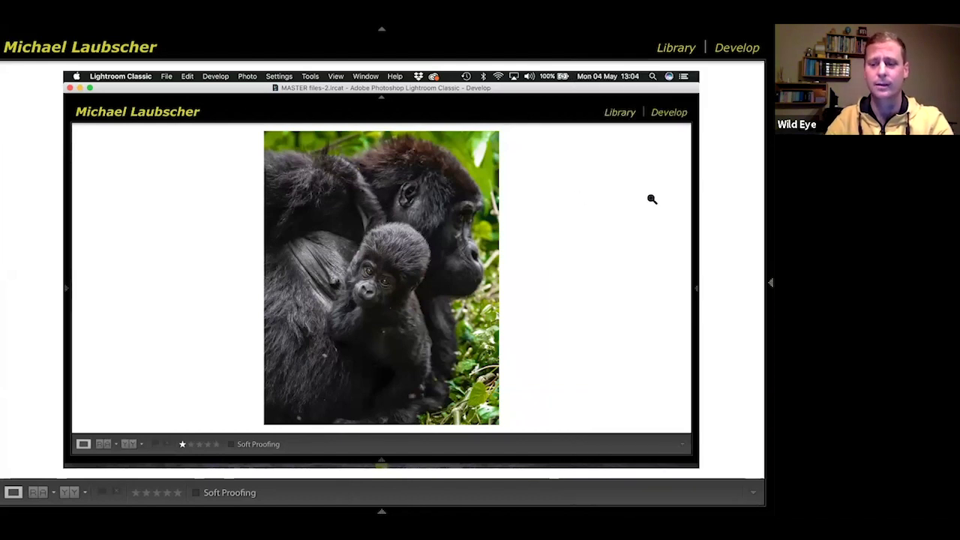
Cycle through Lights Dim and Lights Out so only the gorilla photo stands out against the darkened surroundings
{"action": "key", "text": "l"}
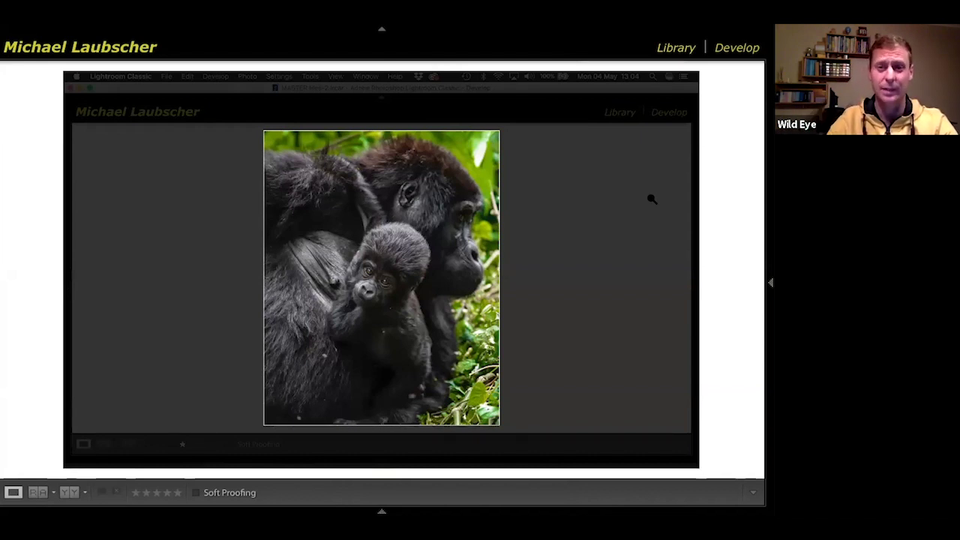
{"action": "key", "text": "Right"}
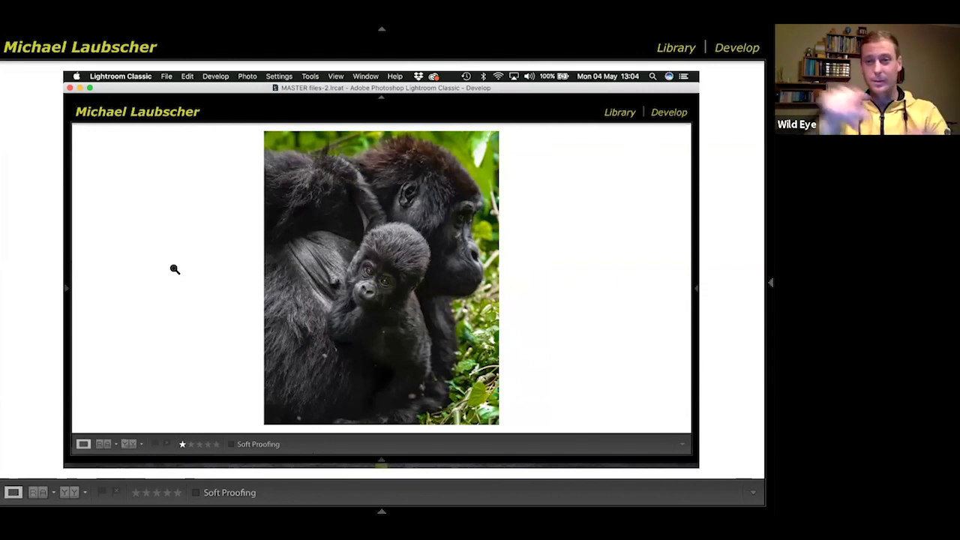
{"action": "key", "text": "l"}
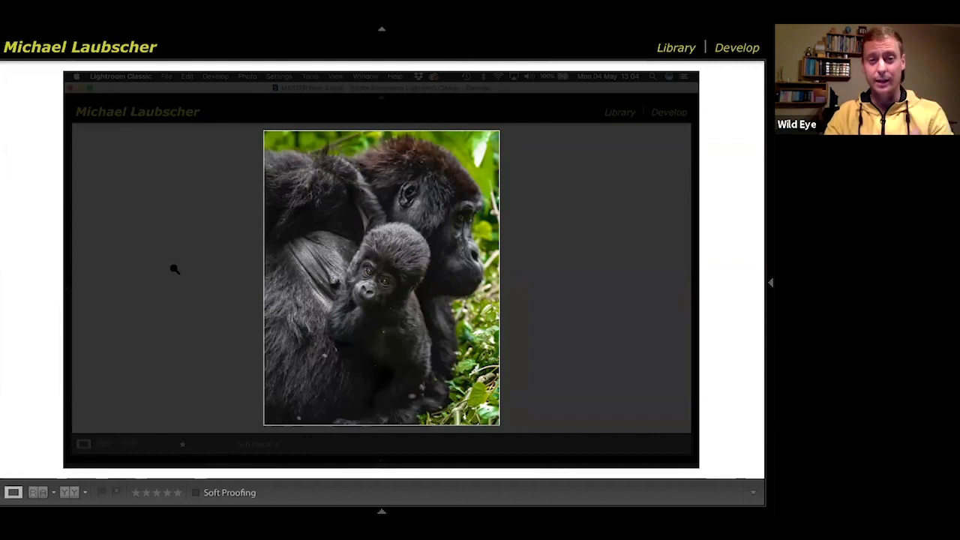
{"action": "key", "text": "l"}
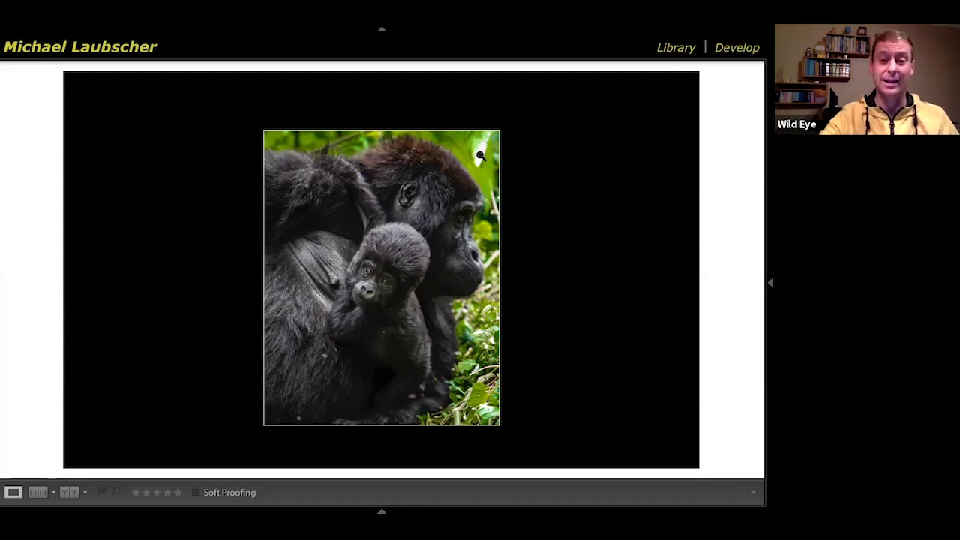
Leave Lights Out so the menus, header and toolbar reappear around the gorilla photo
{"action": "key", "text": "l"}
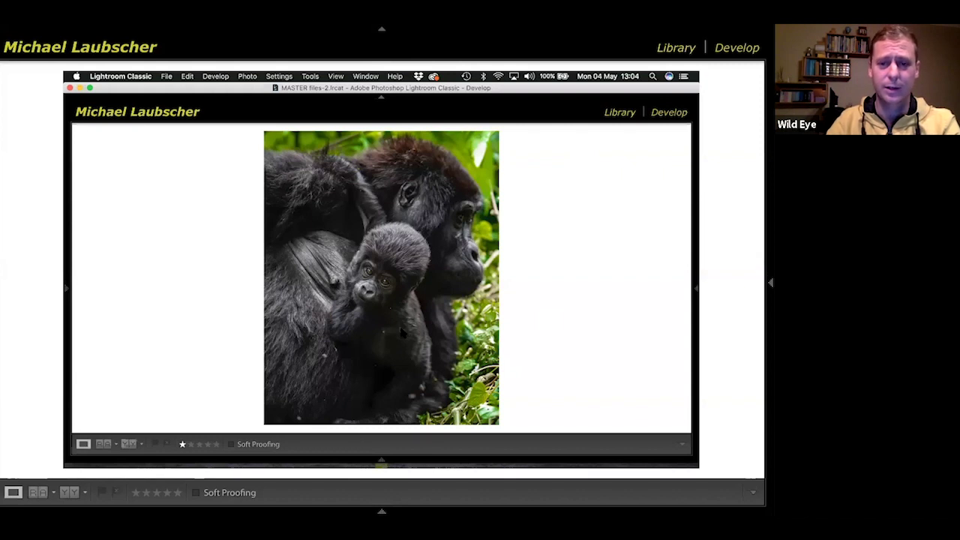
{"action": "right_click", "coordinate": [404, 331]}
{"action": "mouse_move", "coordinate": [435, 449]}
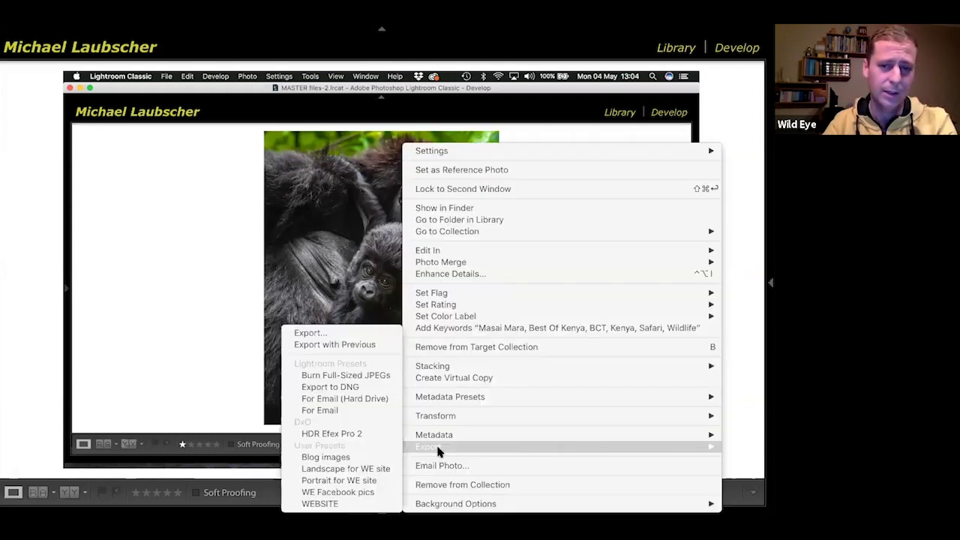
{"action": "left_click", "coordinate": [322, 331]}
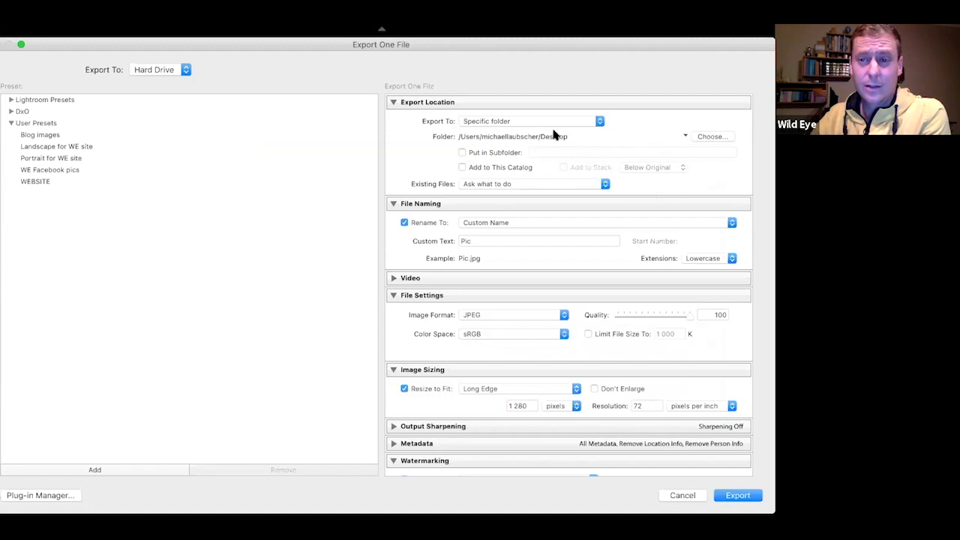
{"action": "left_click", "coordinate": [712, 137]}
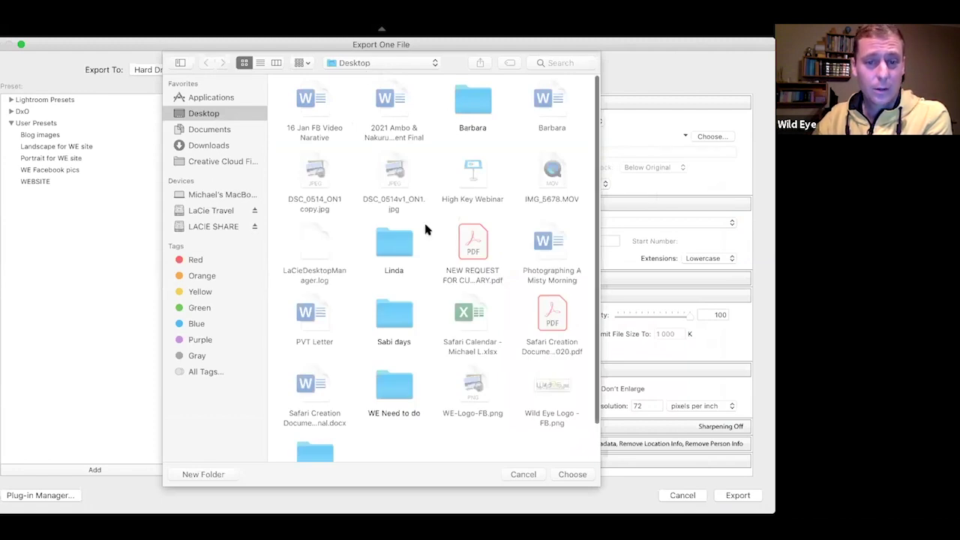
{"action": "scroll", "coordinate": [425, 225], "scroll_direction": "down", "scroll_amount": 2}
{"action": "scroll", "coordinate": [425, 225], "scroll_direction": "up", "scroll_amount": 2}
{"action": "left_click", "coordinate": [523, 474]}
{"action": "scroll", "coordinate": [540, 285], "scroll_direction": "down", "scroll_amount": 3}
{"action": "scroll", "coordinate": [539, 287], "scroll_direction": "up", "scroll_amount": 1}
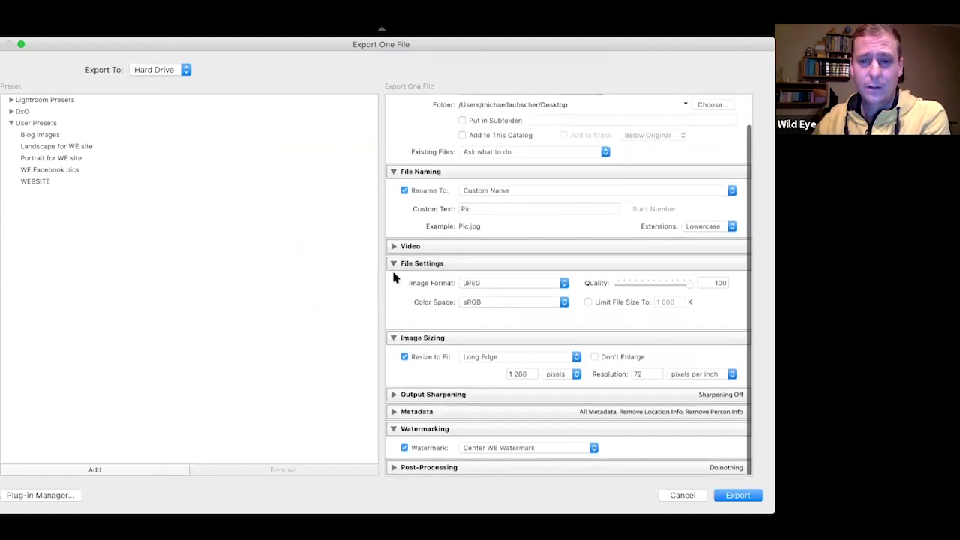
{"action": "left_click", "coordinate": [526, 284]}
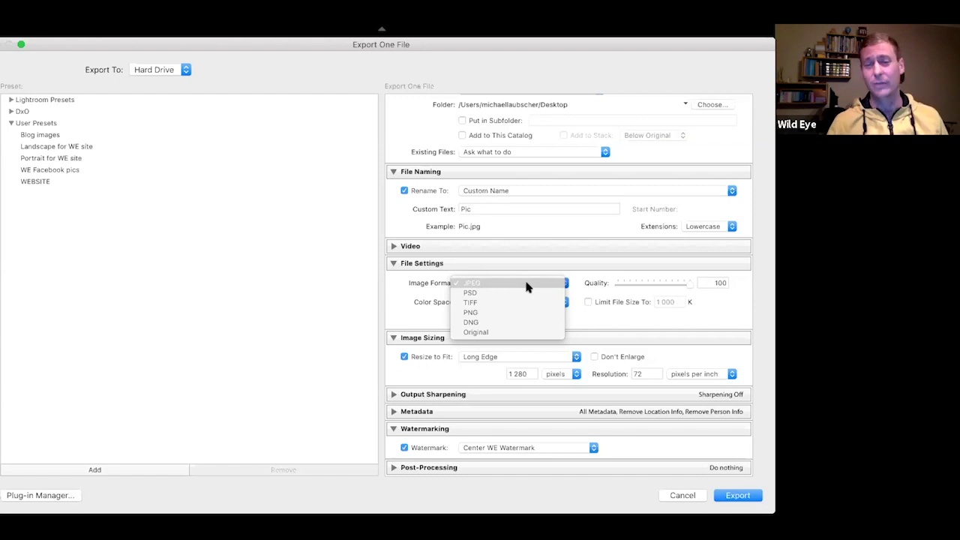
{"action": "left_click", "coordinate": [581, 305]}
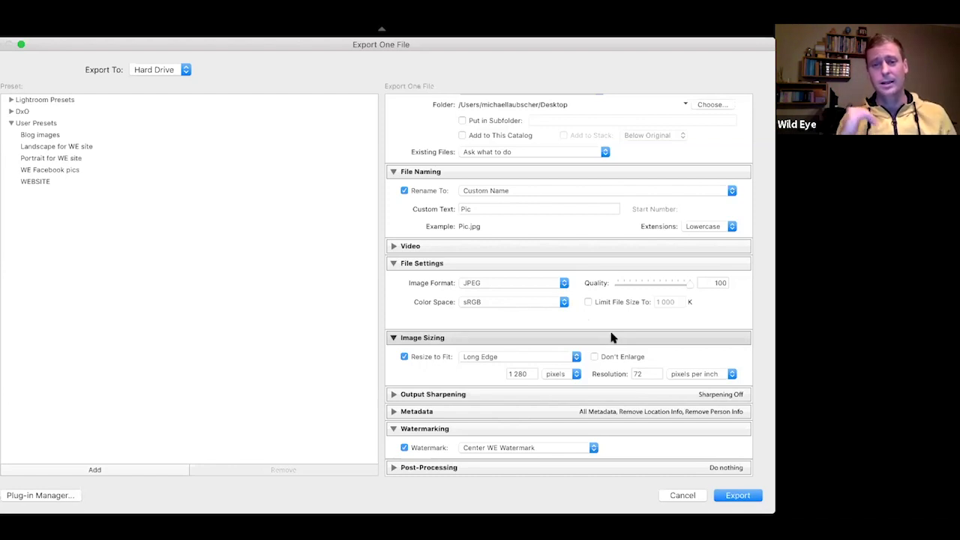
Toggle Resize to Fit off and back on, then change the Image Format from JPEG to TIFF (Pic.tif)
{"action": "left_click", "coordinate": [512, 284]}
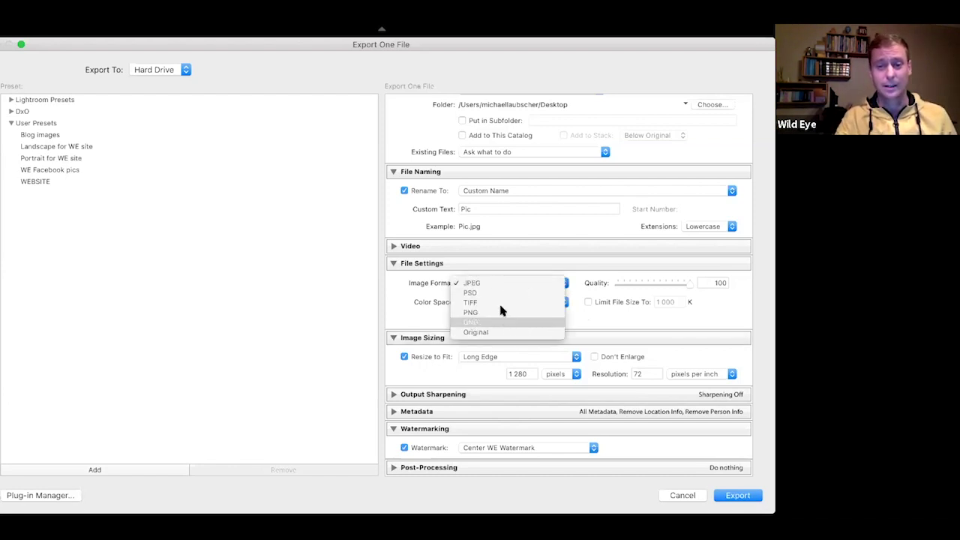
{"action": "left_click", "coordinate": [587, 307]}
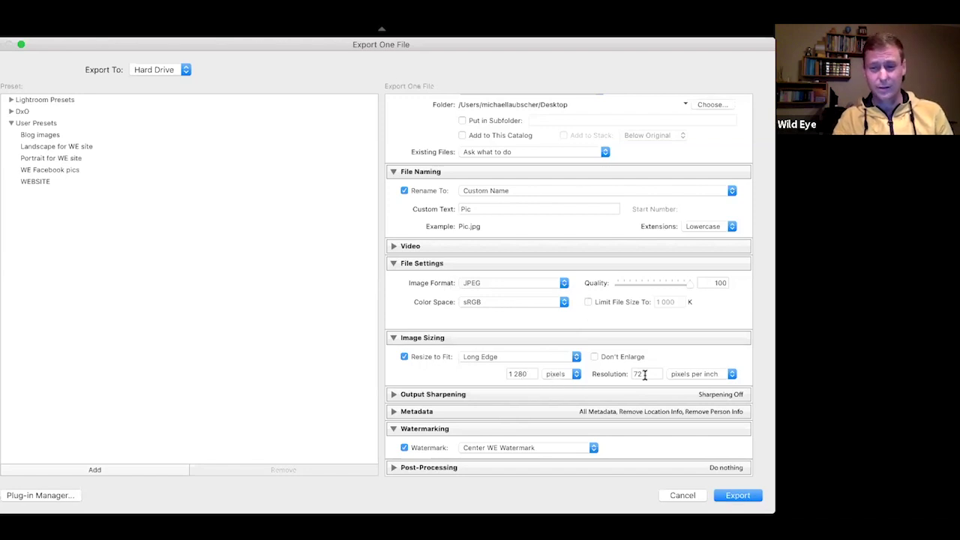
{"action": "left_click", "coordinate": [404, 356]}
{"action": "left_click", "coordinate": [404, 356]}
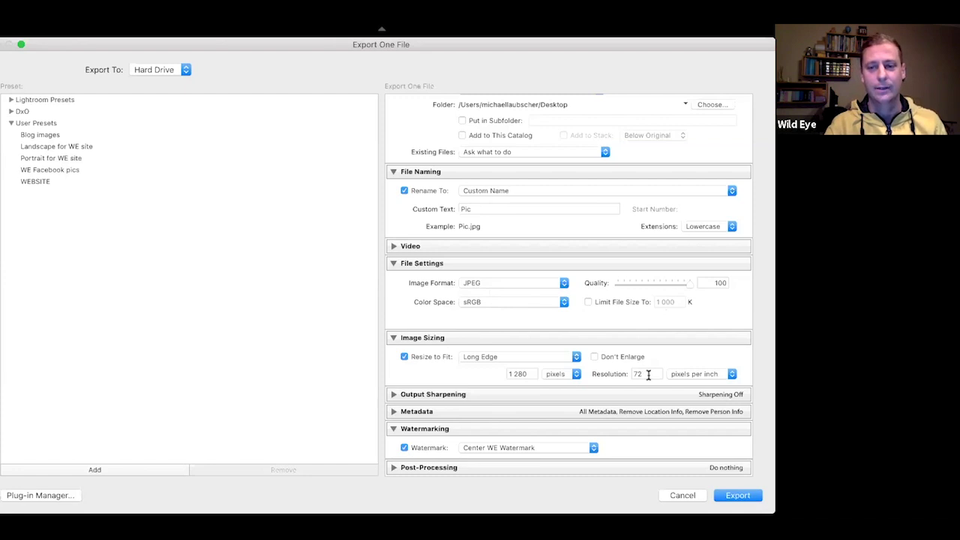
{"action": "left_click", "coordinate": [522, 283]}
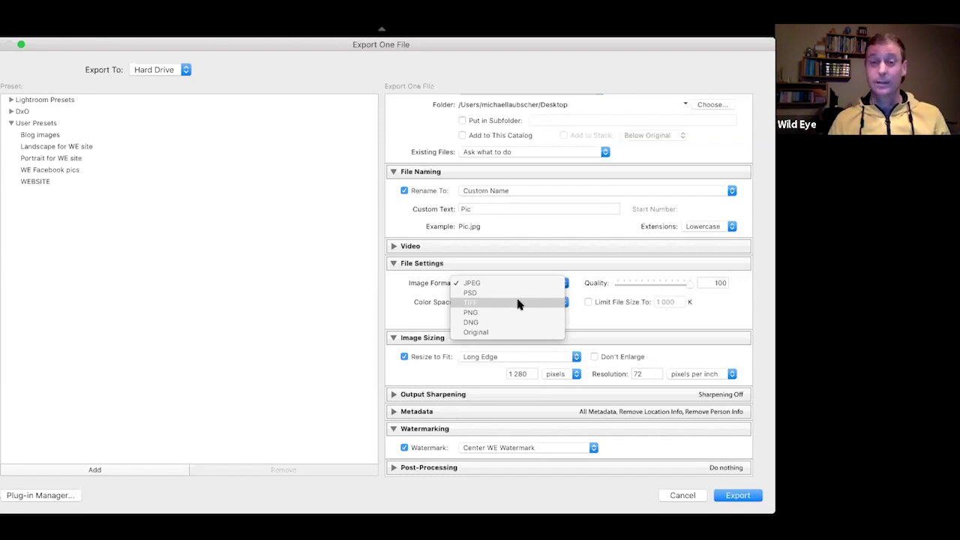
{"action": "left_click", "coordinate": [517, 303]}
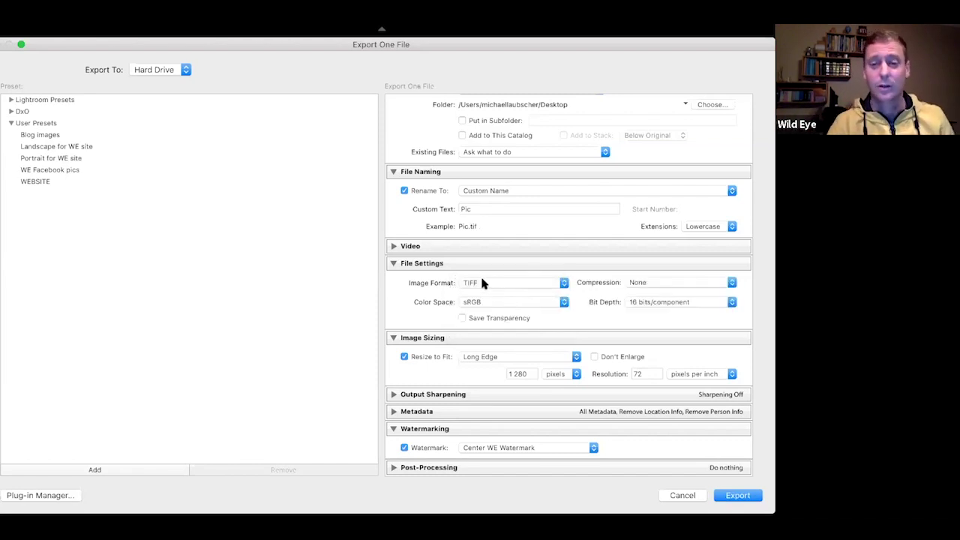